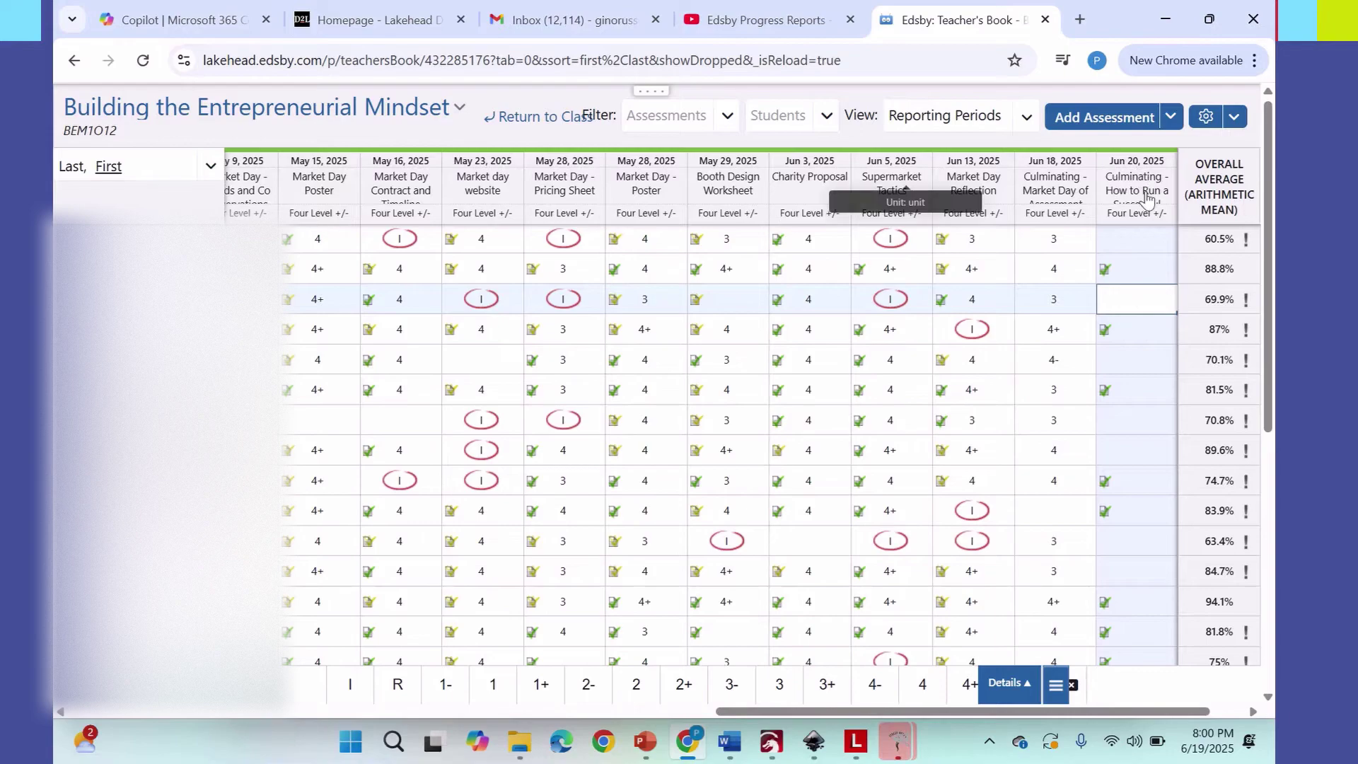
left_click(1070, 244)
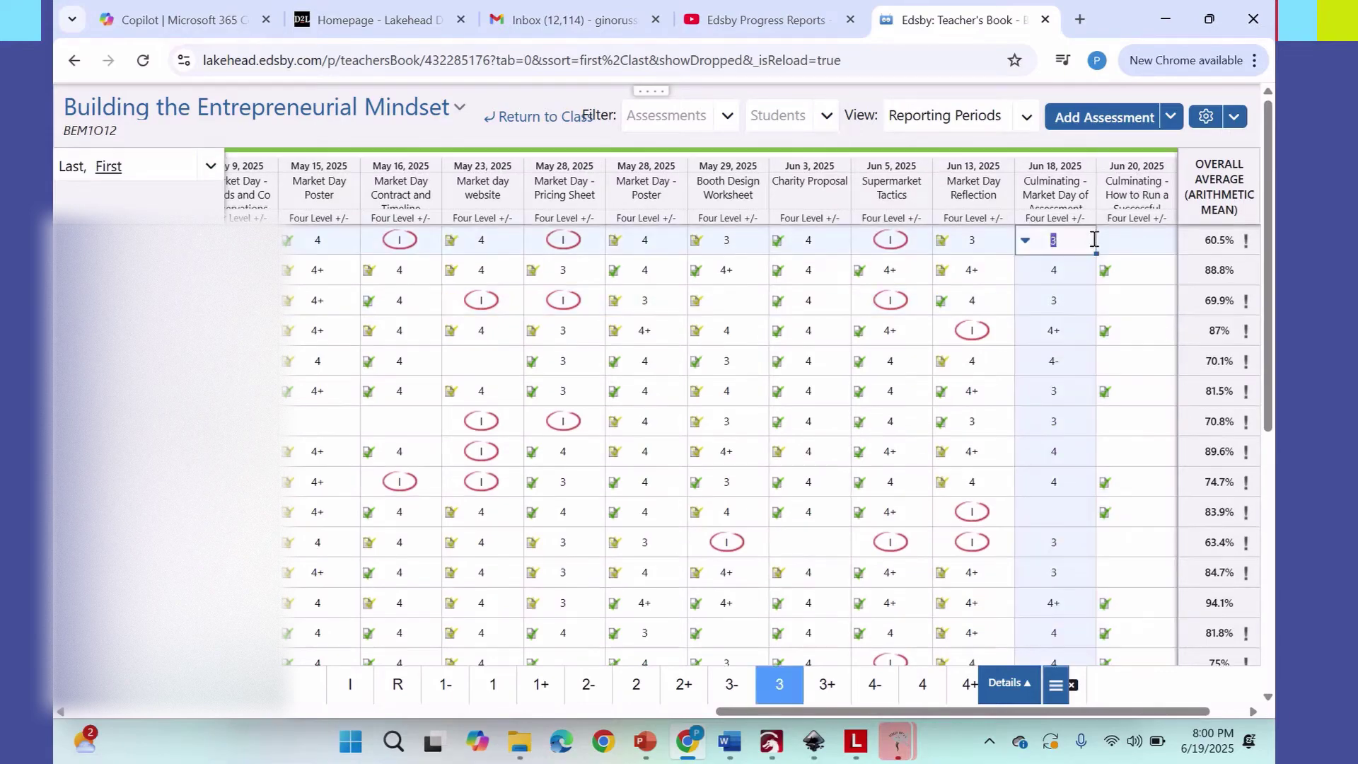
left_click(1129, 240)
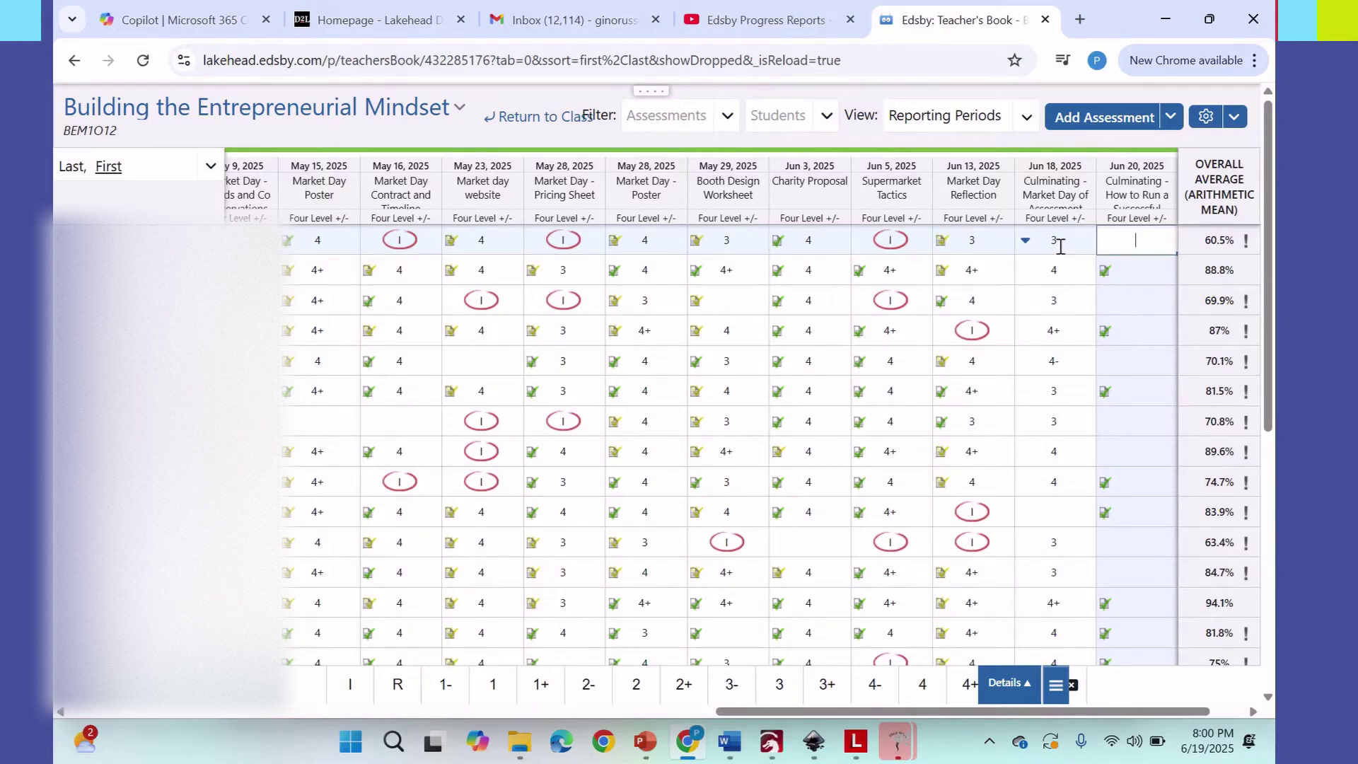
key("shift+Tab")
left_click(1130, 243)
Step: Open the gradebook's weighting settings and show the assessments in the Everything Else bucket
left_click(1236, 125)
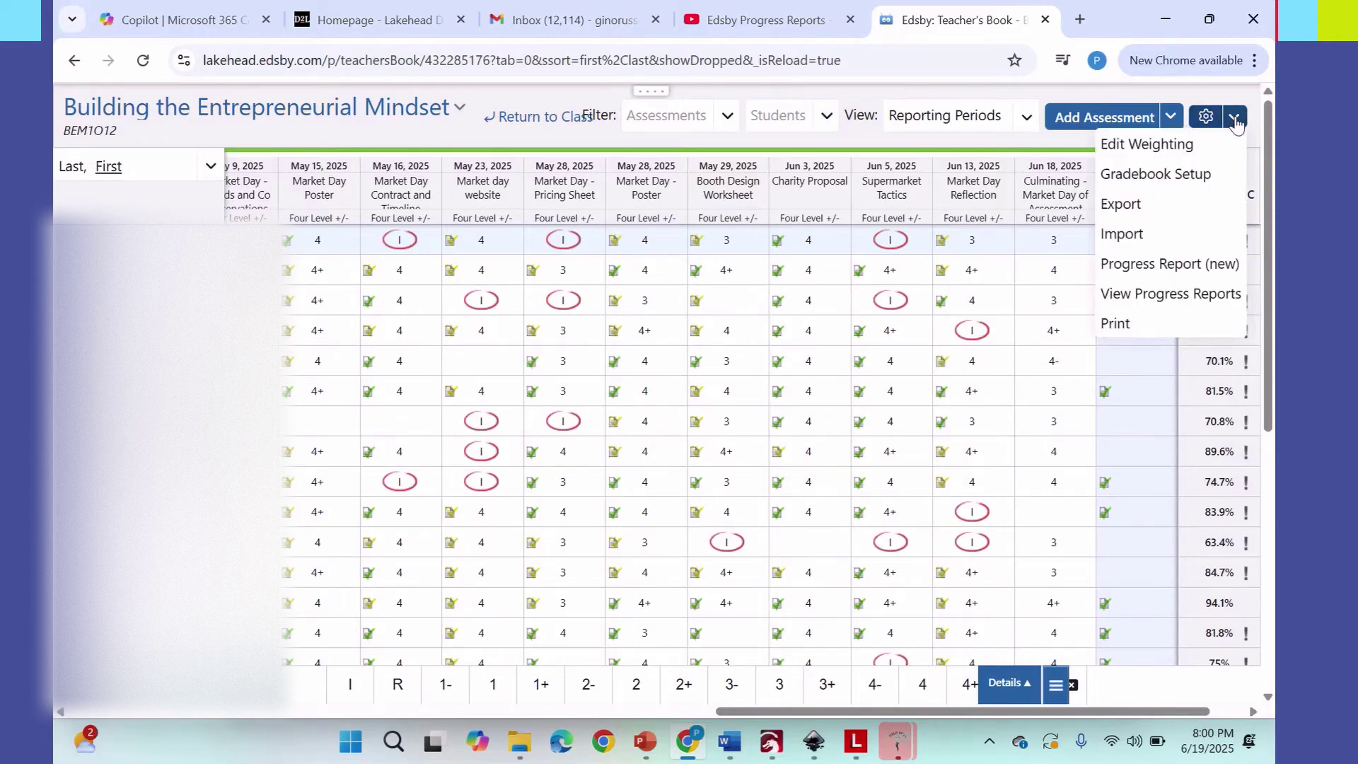
left_click(1151, 145)
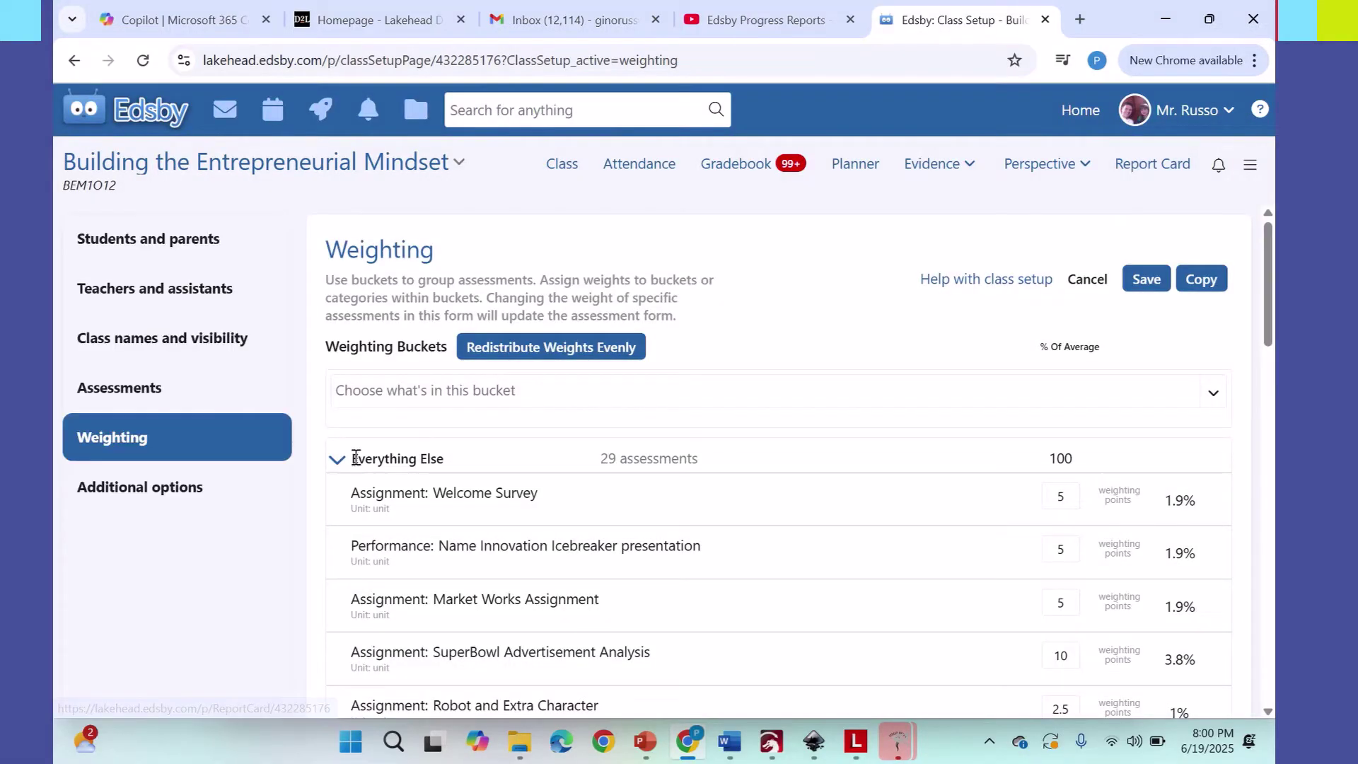
left_click(337, 459)
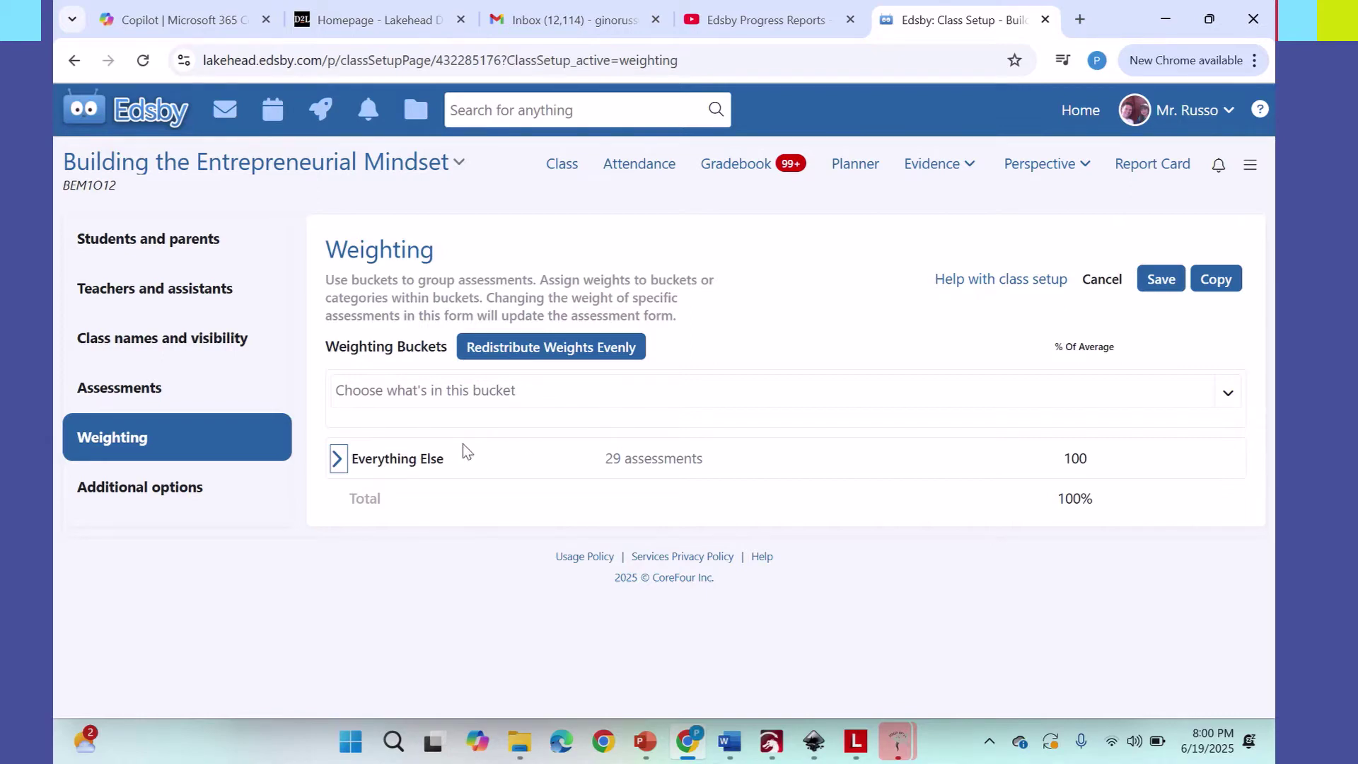
left_click_drag(354, 460, 525, 463)
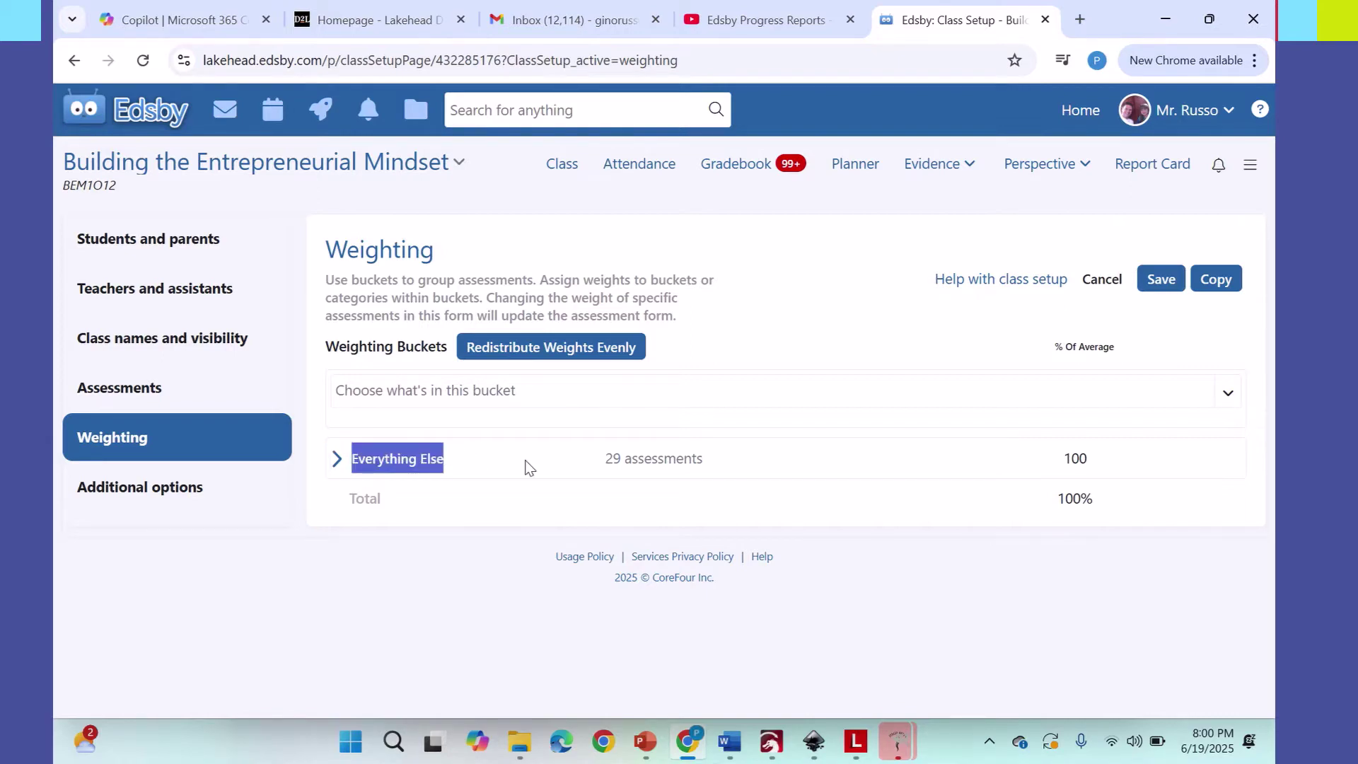
left_click(338, 460)
Step: Set the weighting points of the Robot and Extra Character assignment to 5 and check its share of the average
scroll(764, 397, "down", 1)
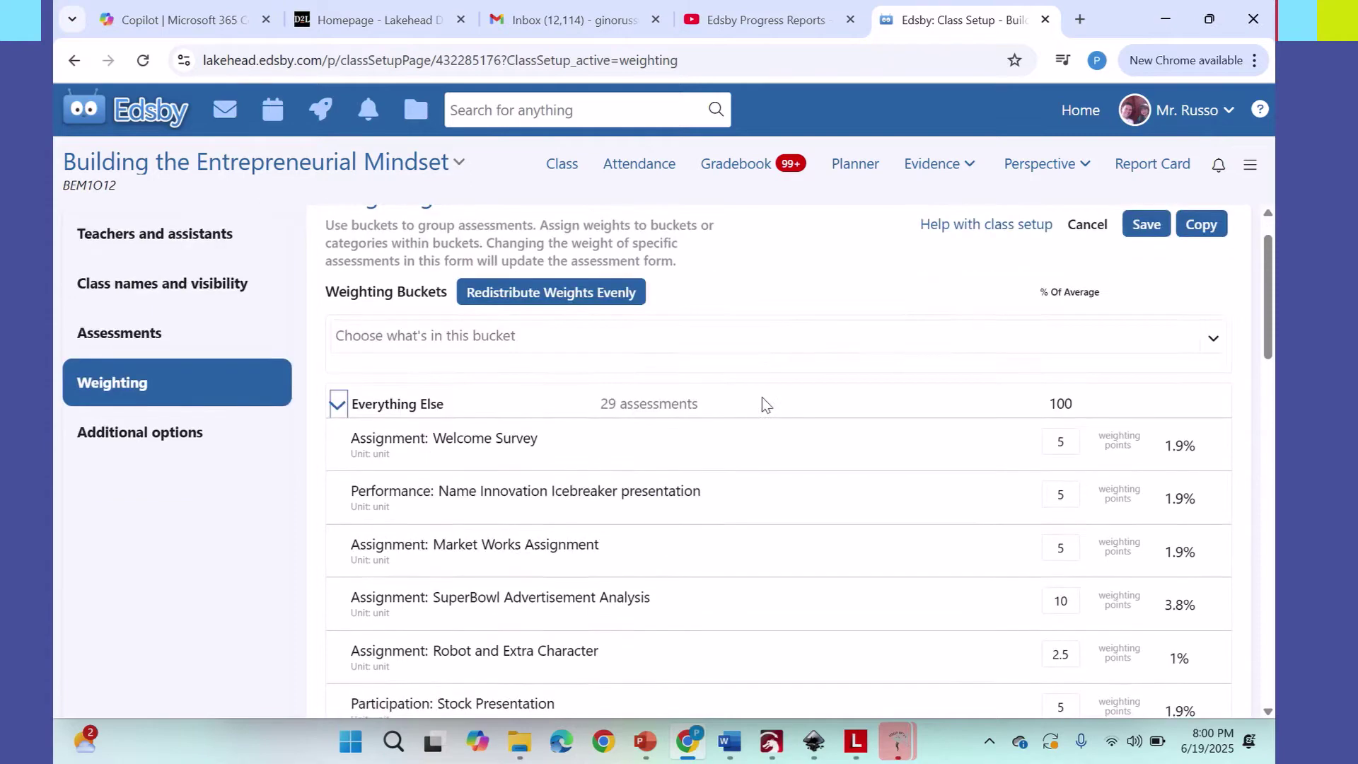
scroll(764, 400, "down", 5)
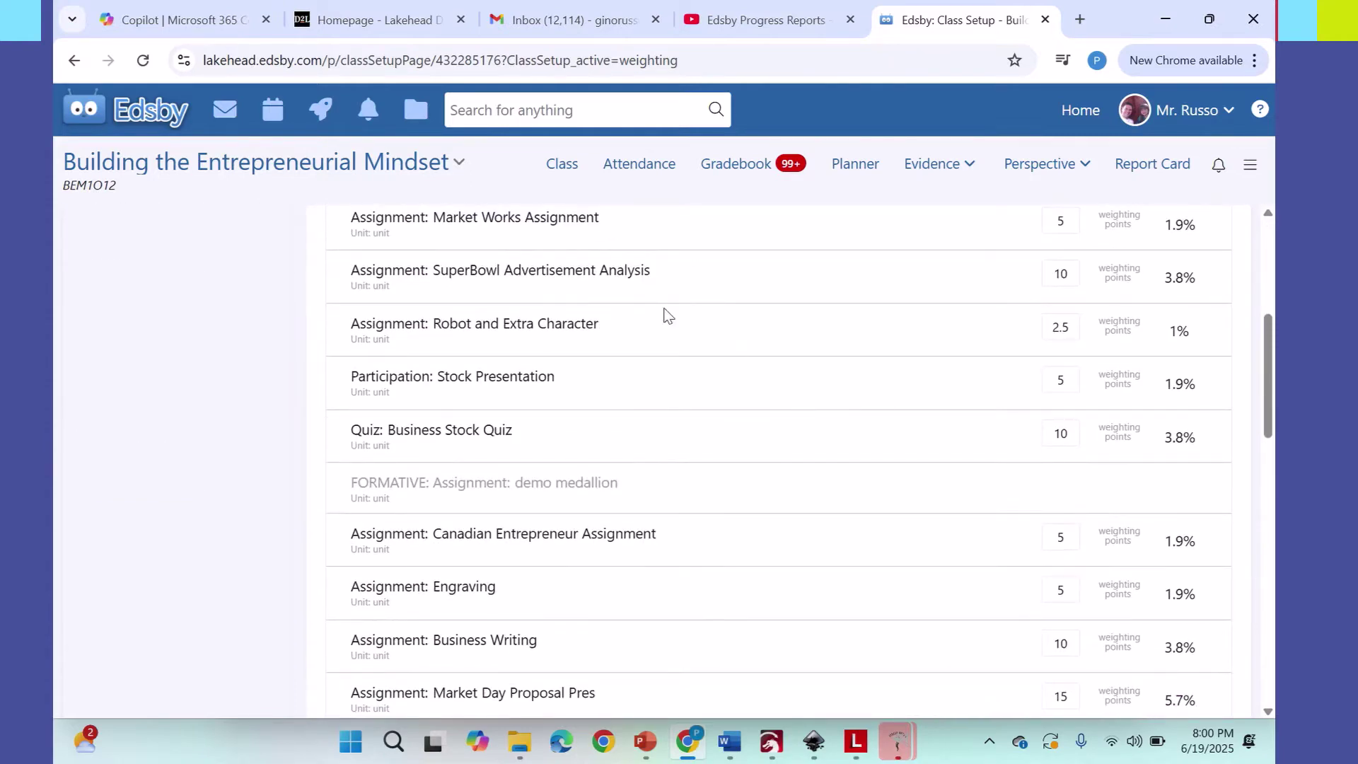
scroll(692, 425, "down", 4)
scroll(977, 485, "down", 2)
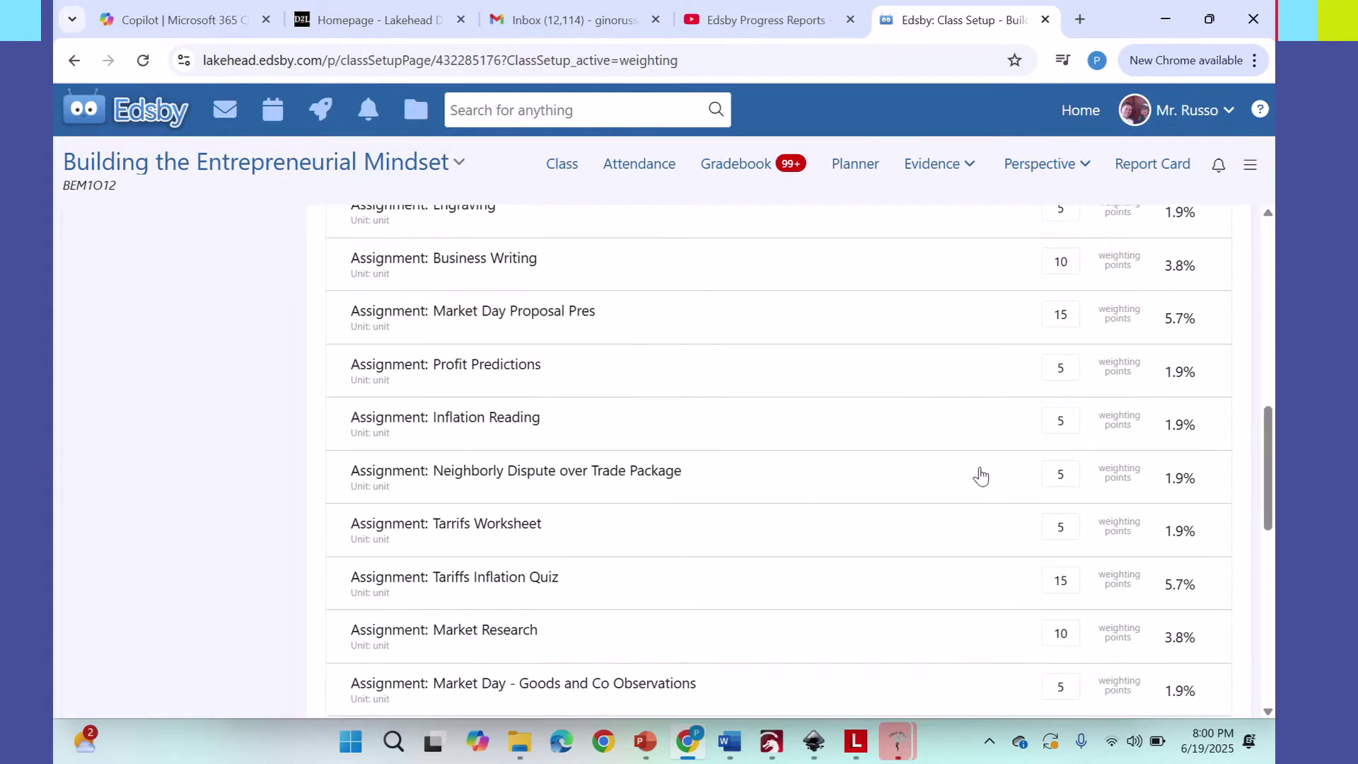
scroll(980, 475, "up", 6)
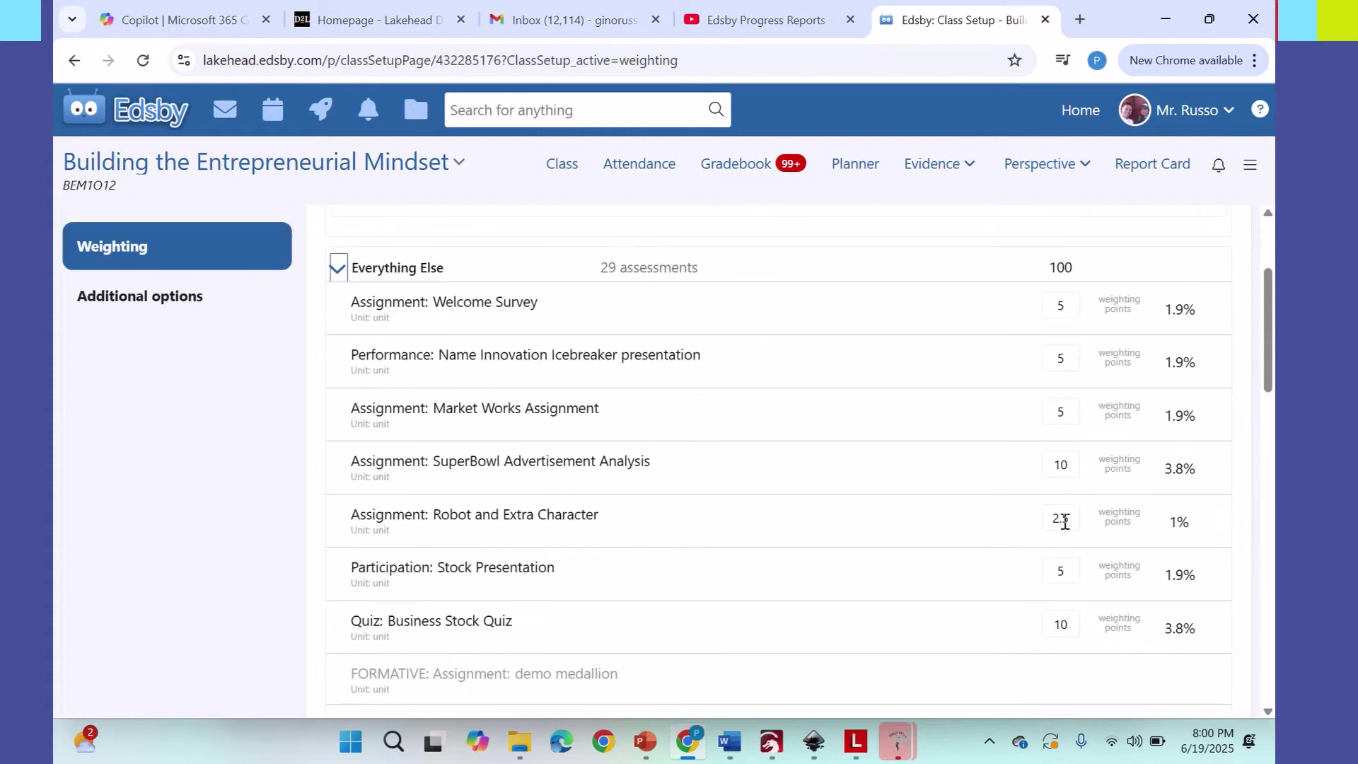
left_click_drag(1073, 519, 1030, 517)
type("5")
double_click(1169, 519)
double_click(1059, 520)
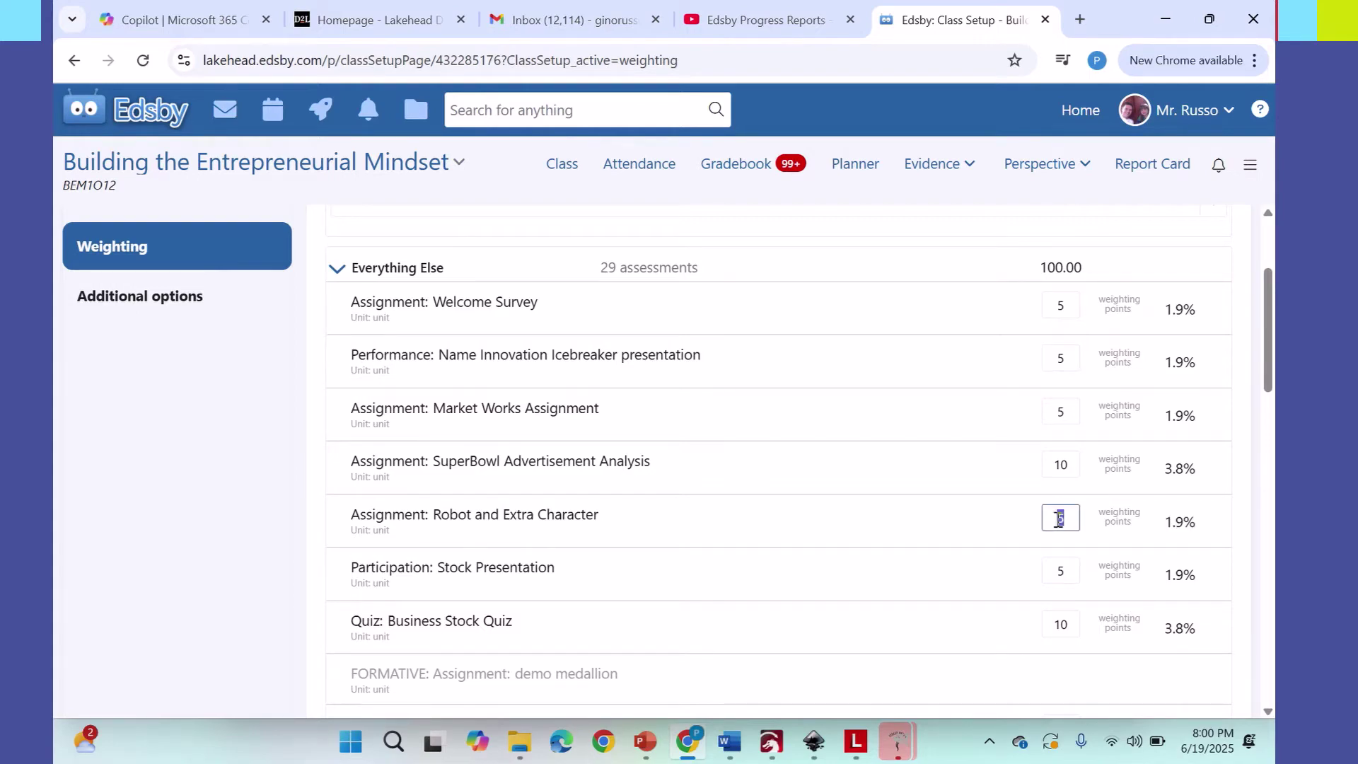
double_click(1187, 524)
scroll(1146, 599, "down", 1)
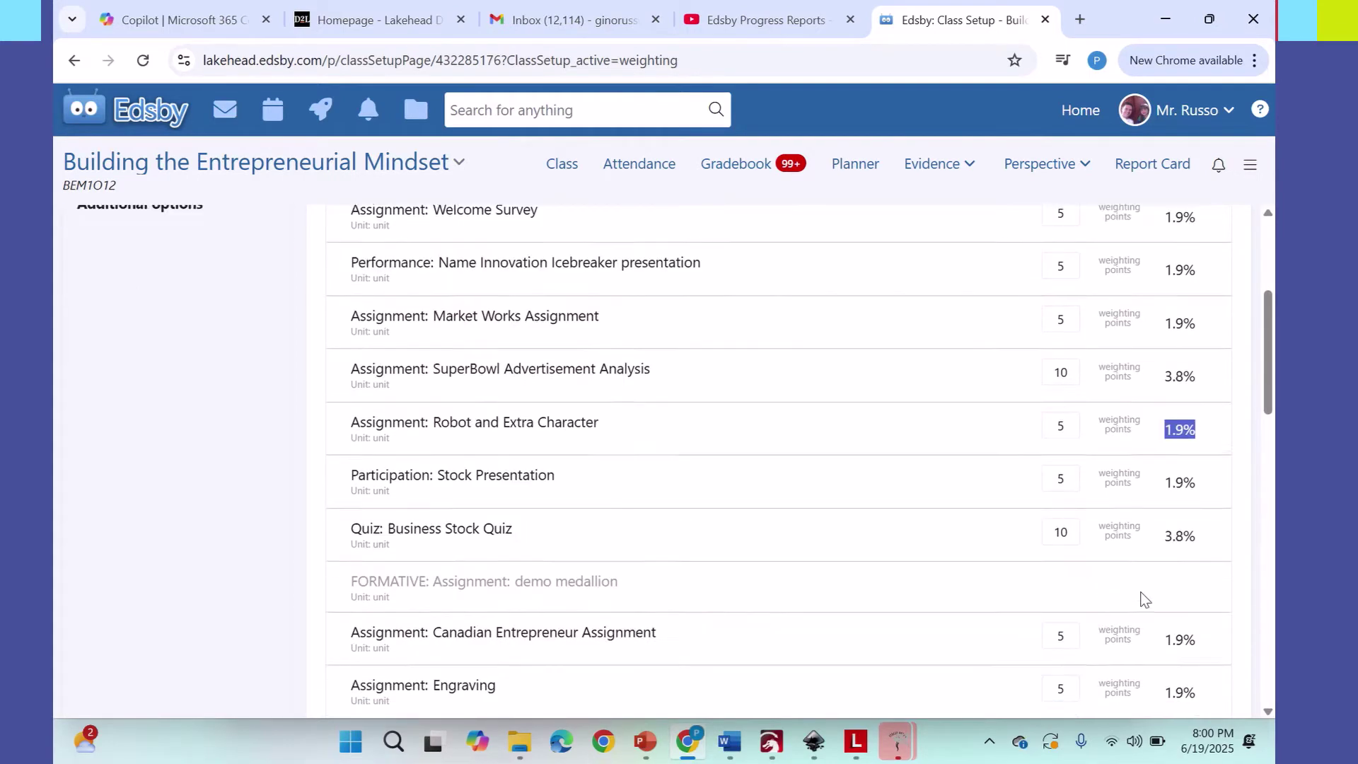
Step: Set the weighting points of the Business Stock Quiz to 15 and check its share of the average
double_click(1054, 531)
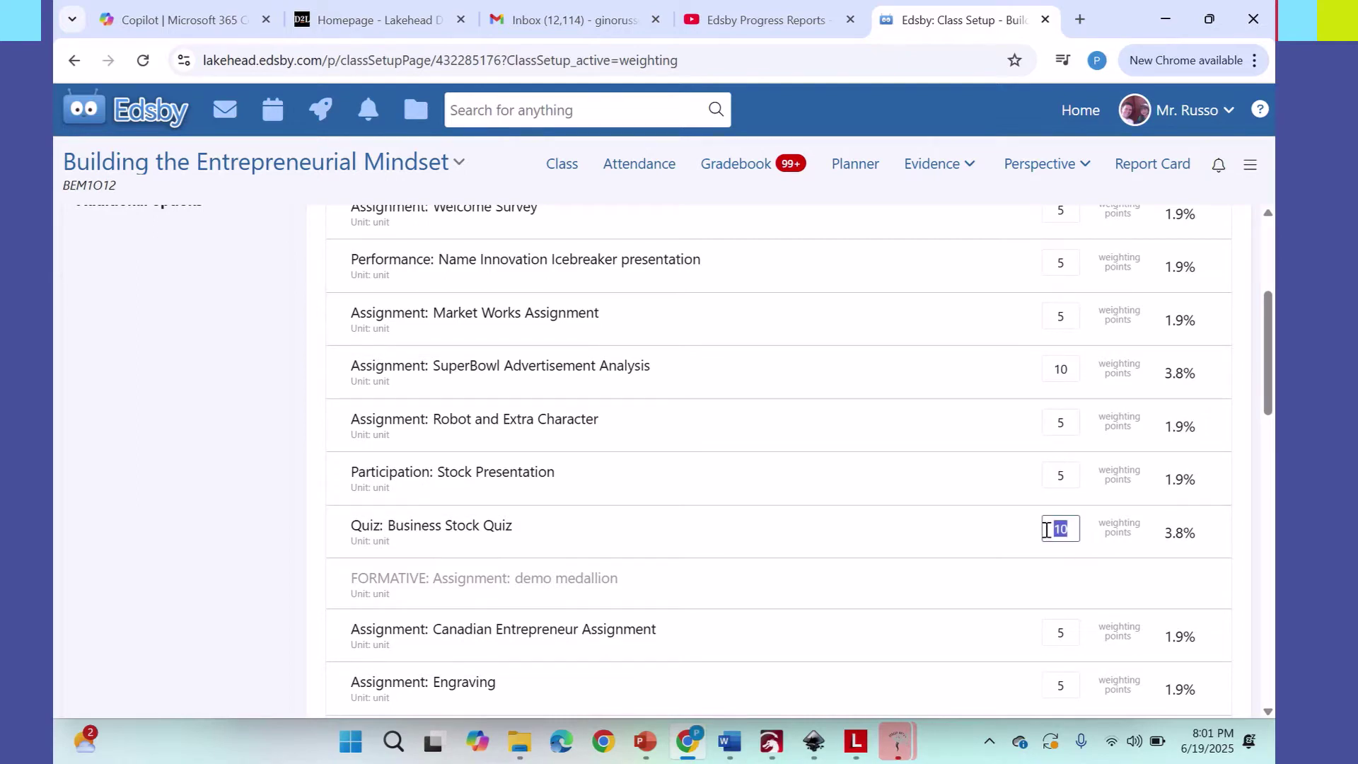
type("1")
left_click_drag(1076, 534, 1034, 536)
double_click(1174, 534)
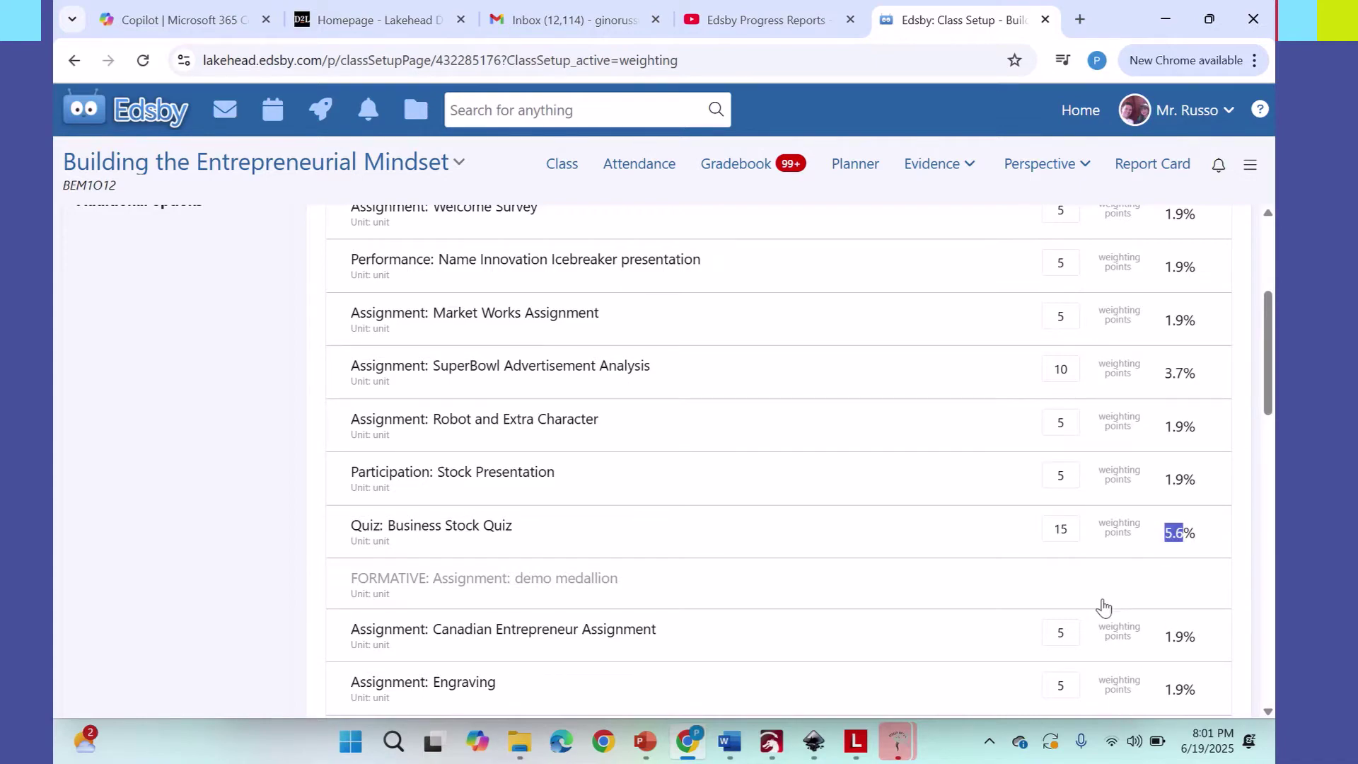
Step: Set both Final Summative culminating assessments to 10 weighting points each
scroll(1104, 608, "down", 15)
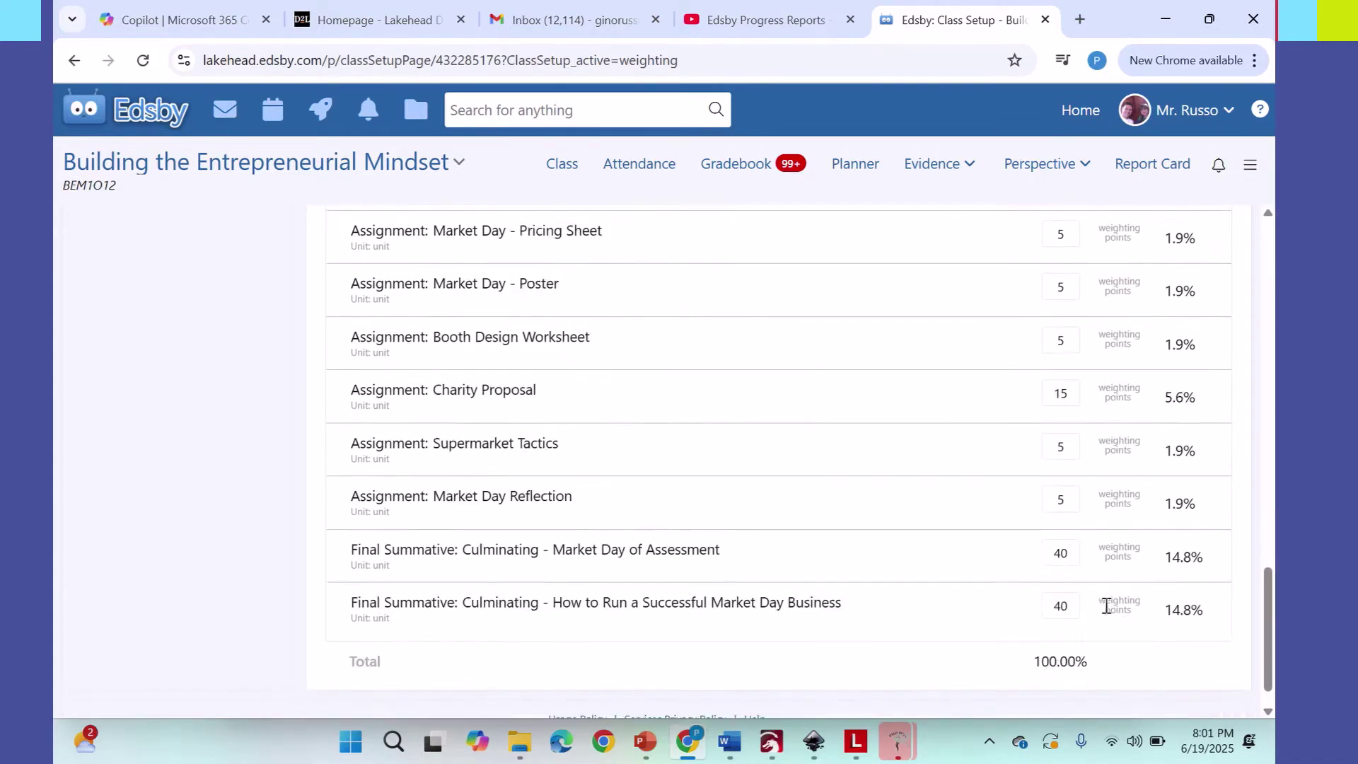
scroll(1107, 606, "down", 1)
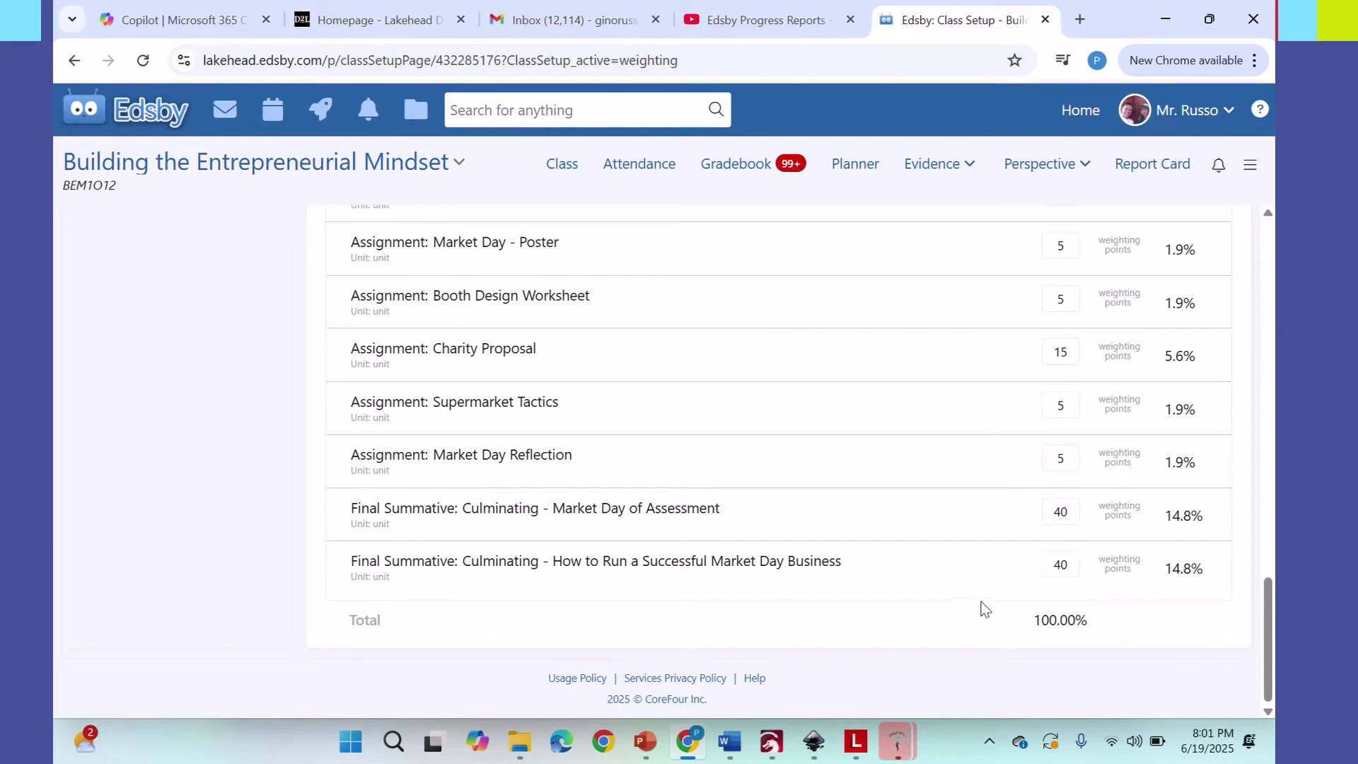
left_click_drag(1076, 520, 1017, 511)
type("10")
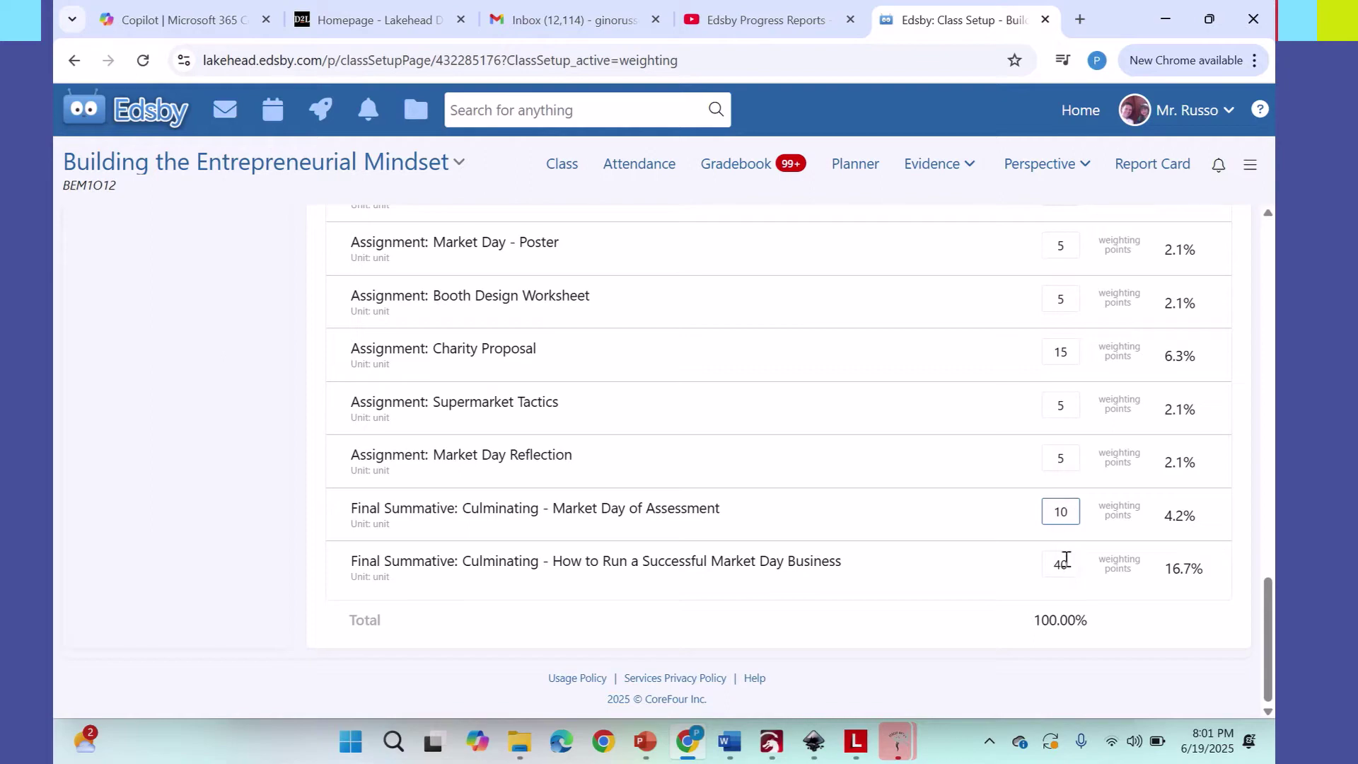
key("Tab")
type("10")
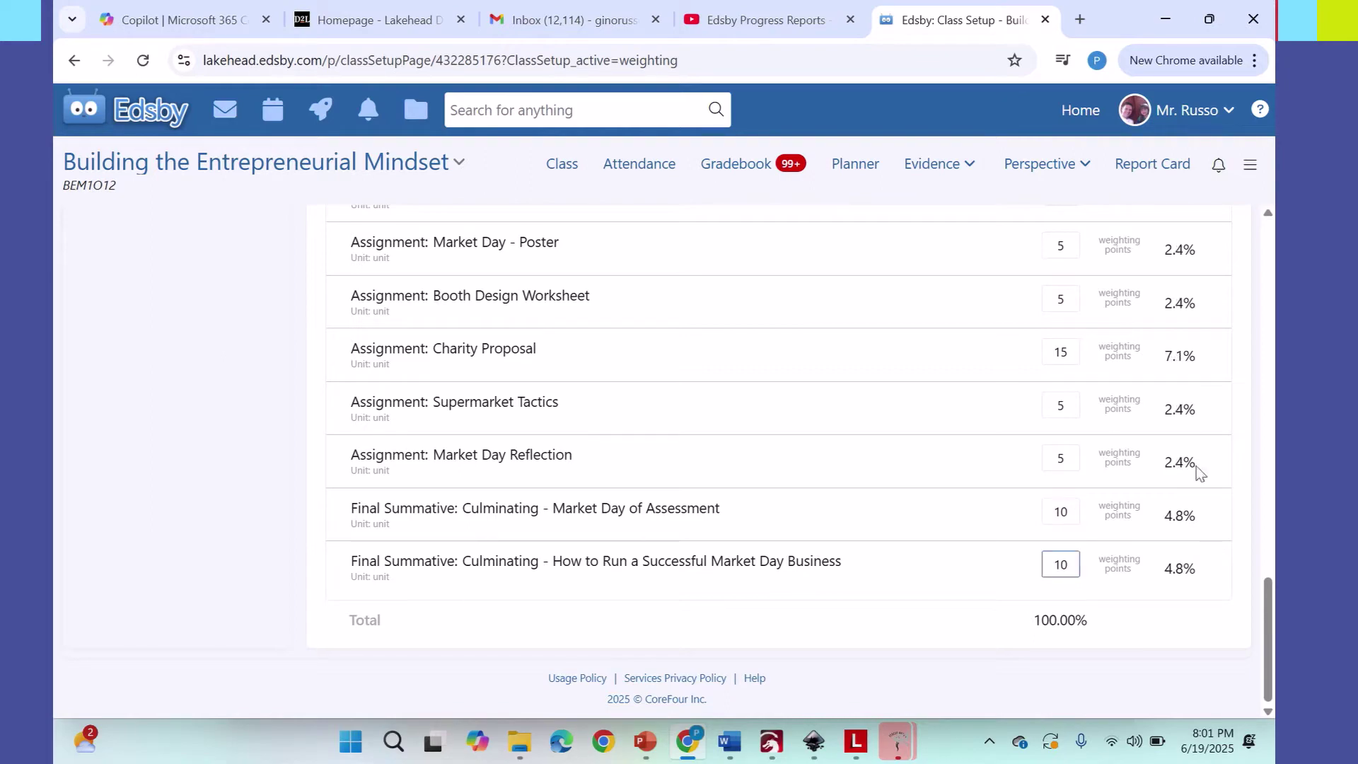
Step: Check the share of the average for each of the two Final Summative culminating assessments
left_click_drag(356, 511, 760, 517)
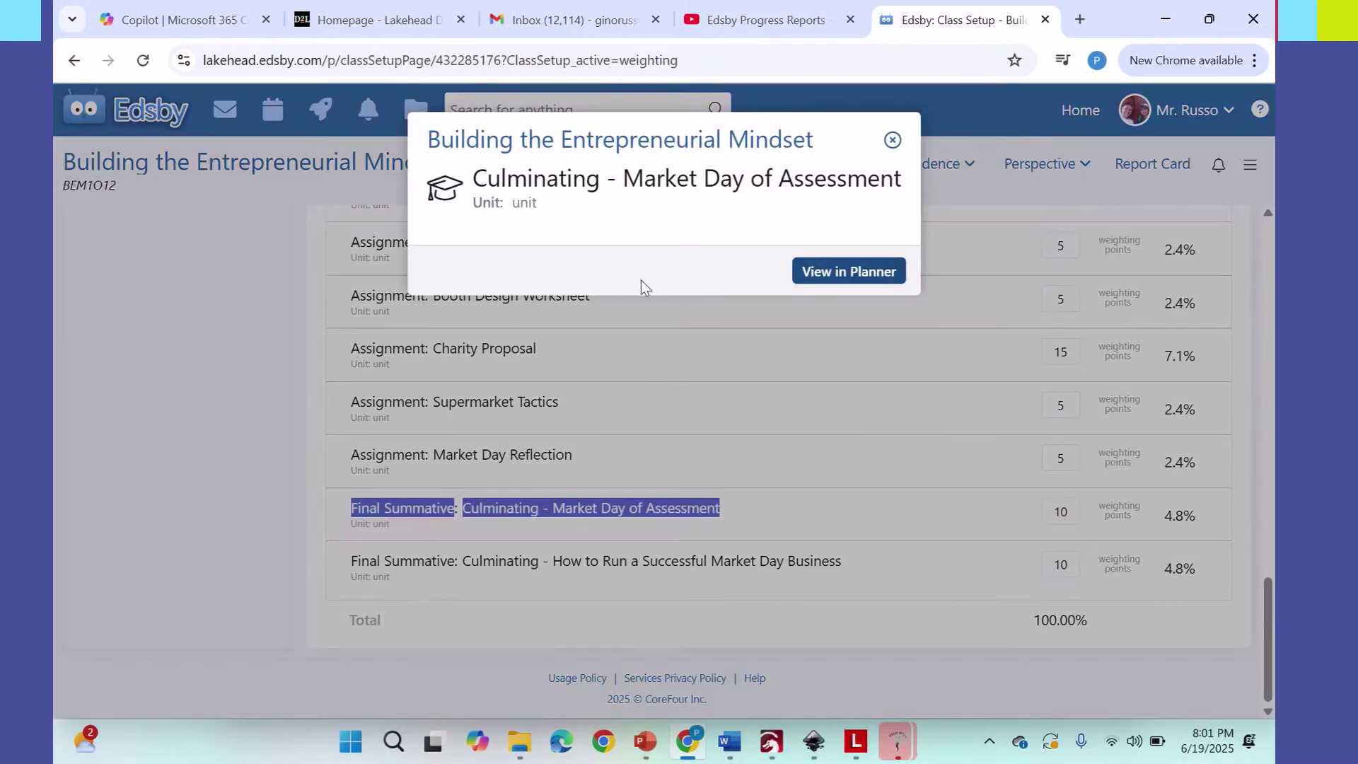
left_click(892, 140)
left_click(375, 511)
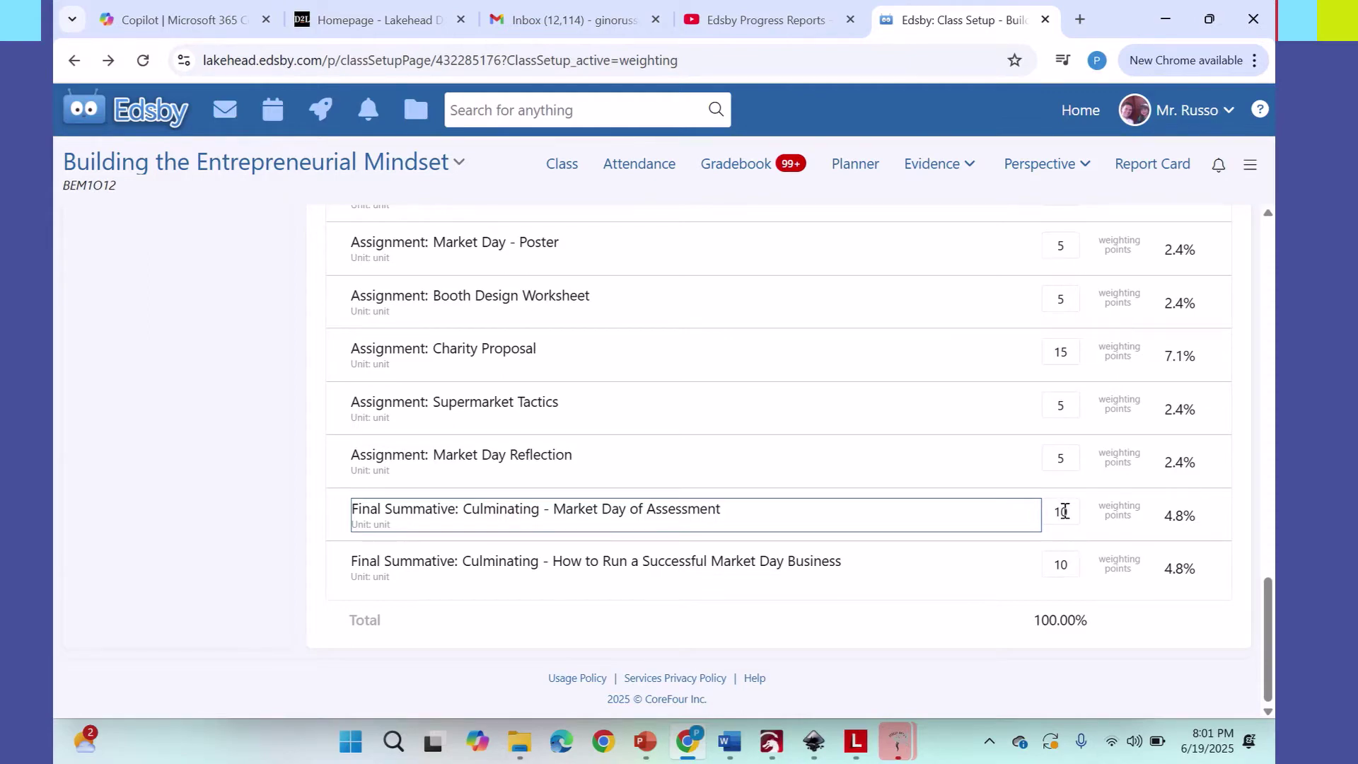
triple_click(1191, 516)
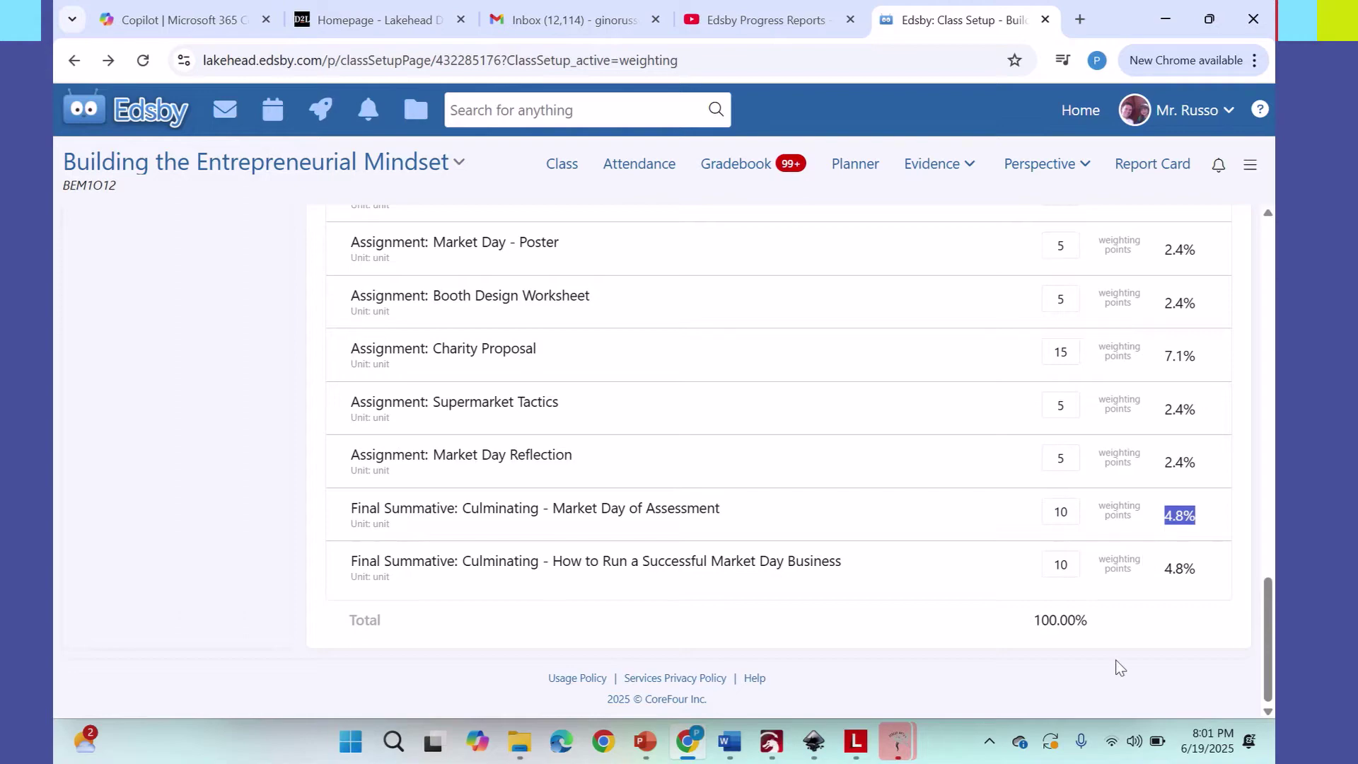
triple_click(1194, 569)
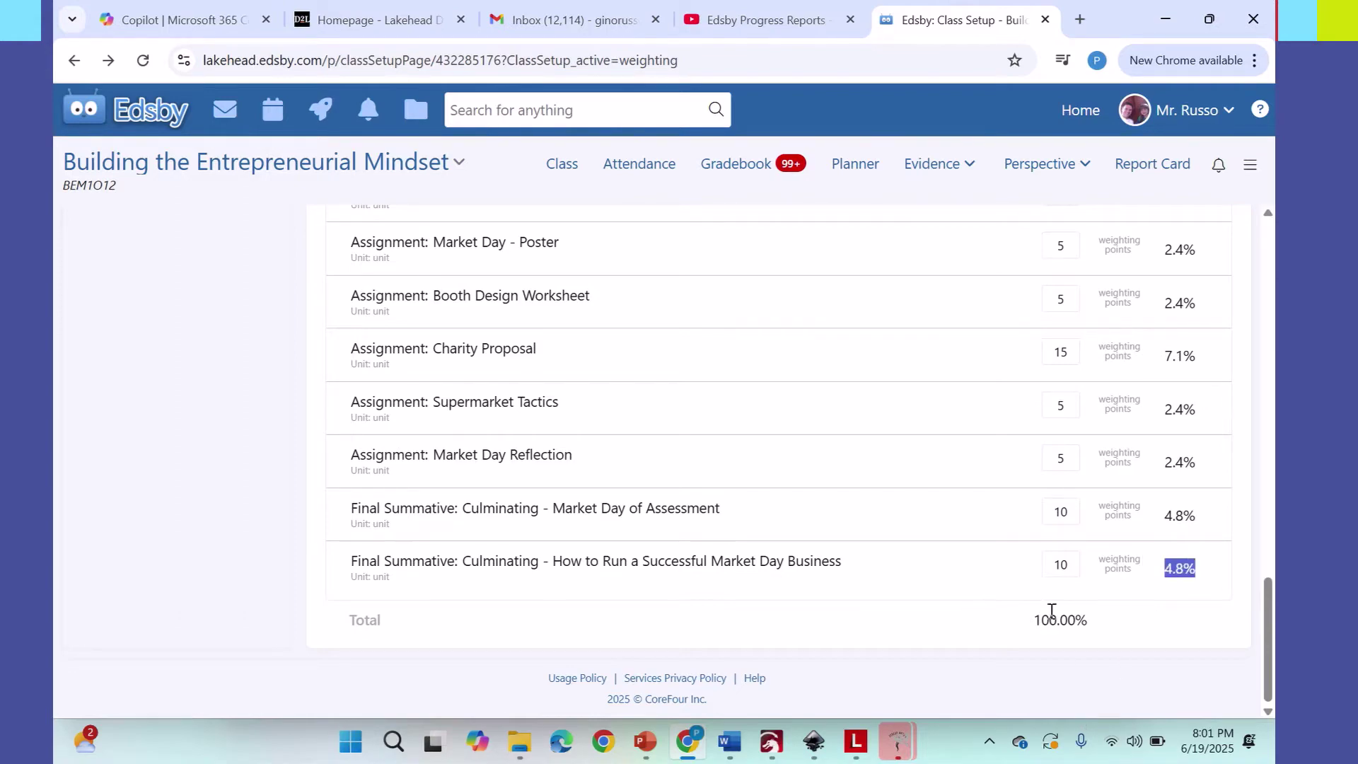
Step: Raise both Final Summative culminating assessments to 20 weighting points each
left_click(1078, 516)
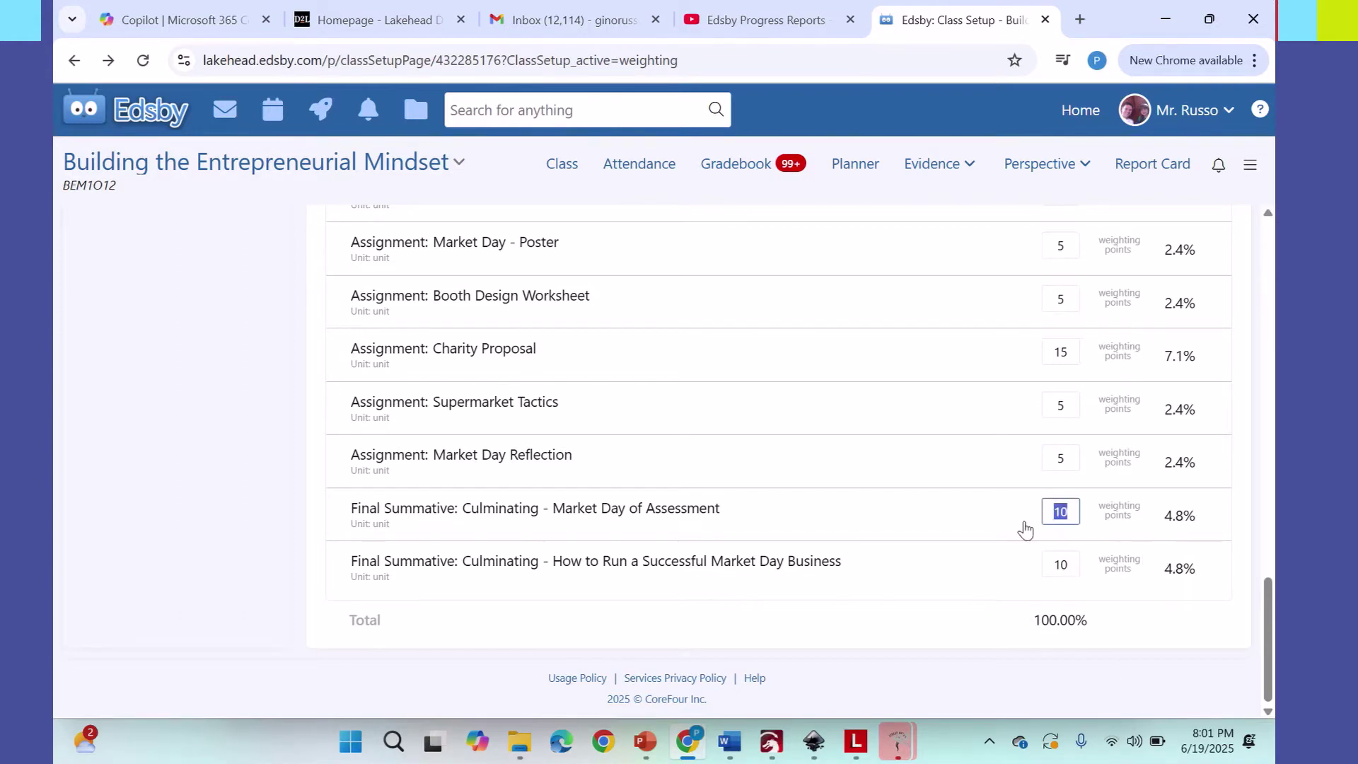
type("20")
left_click(1064, 566)
type("20")
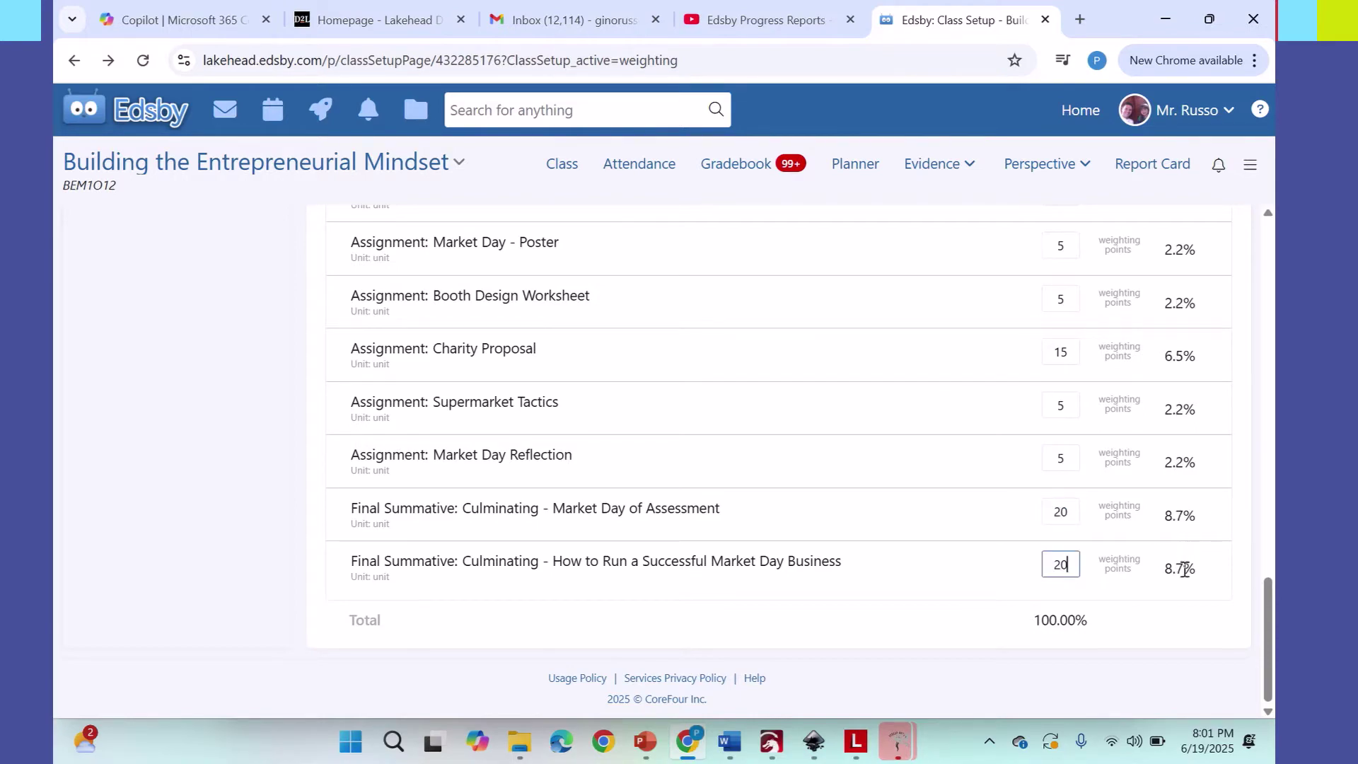
Step: Raise both Final Summative culminating assessments to 35 weighting points each
left_click(1065, 513)
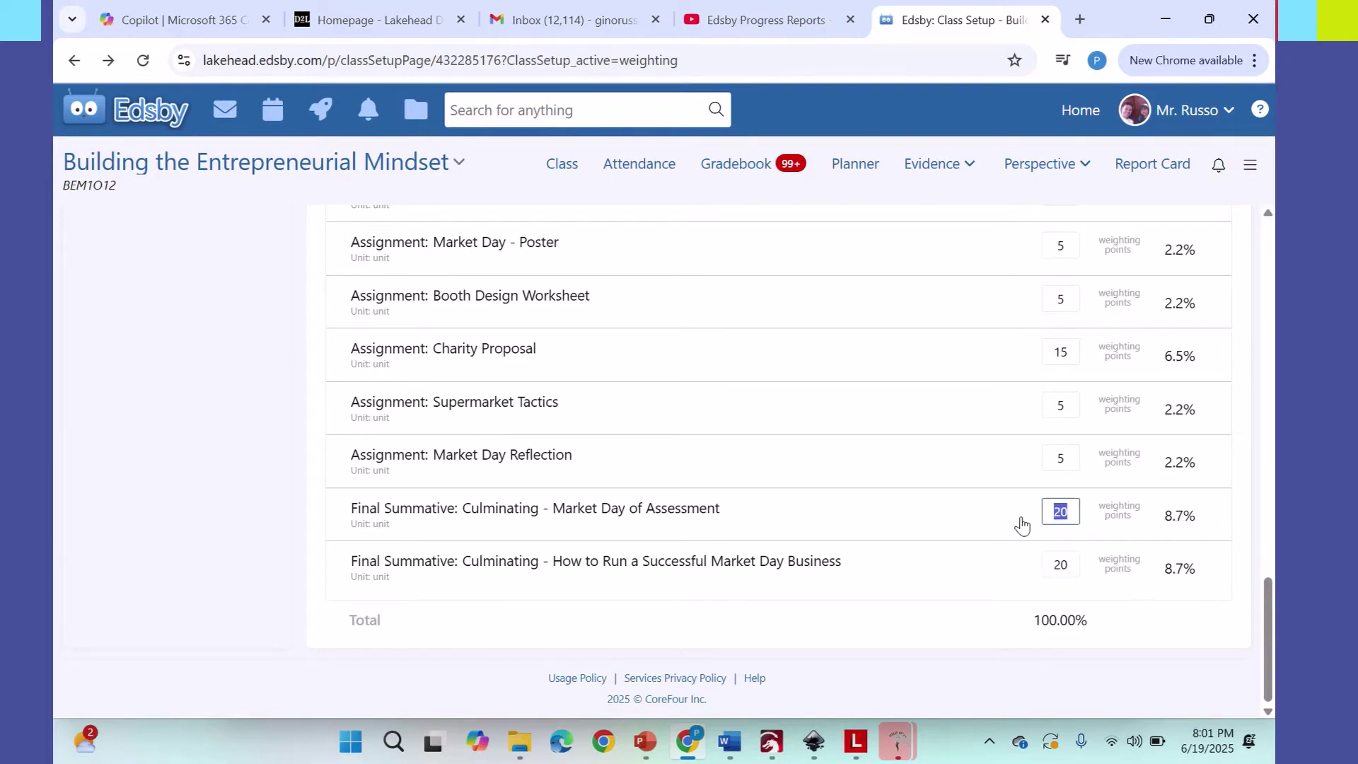
type("35")
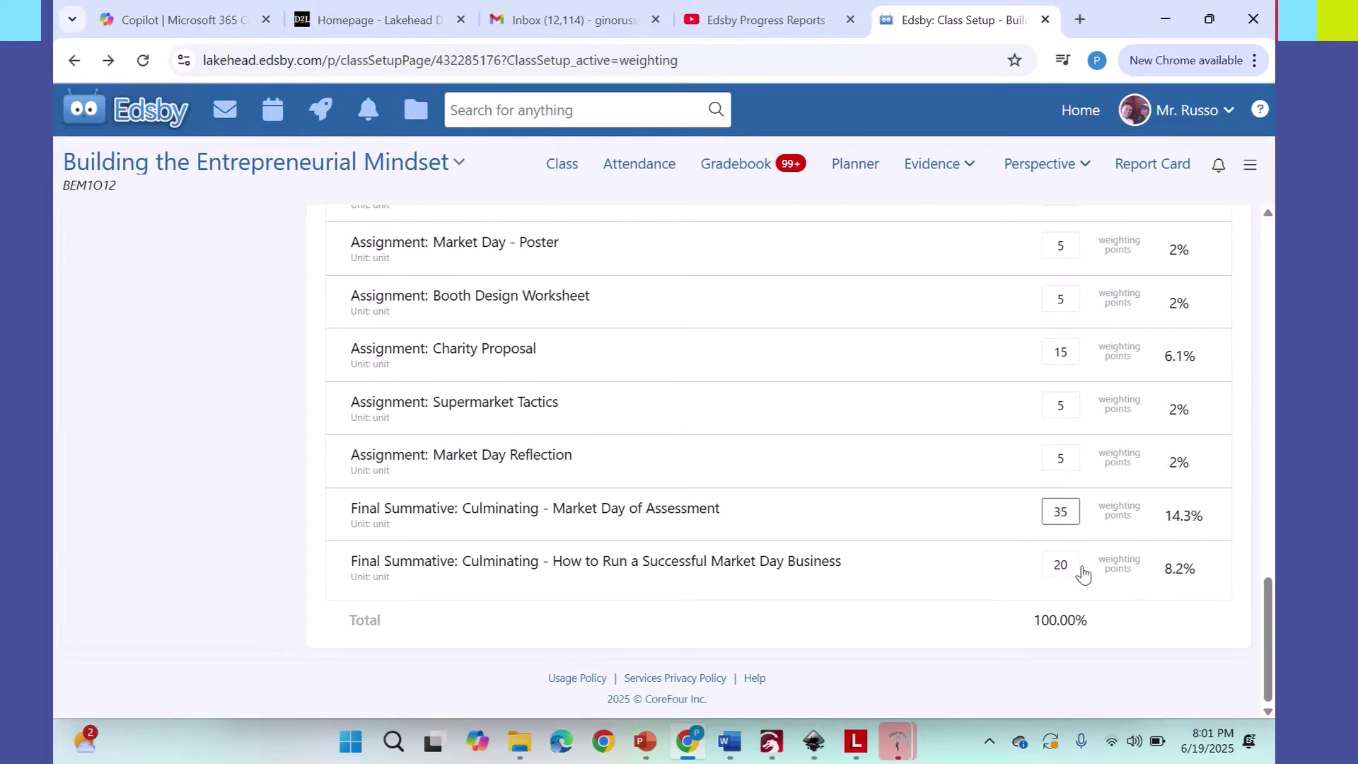
left_click(1070, 564)
type("35")
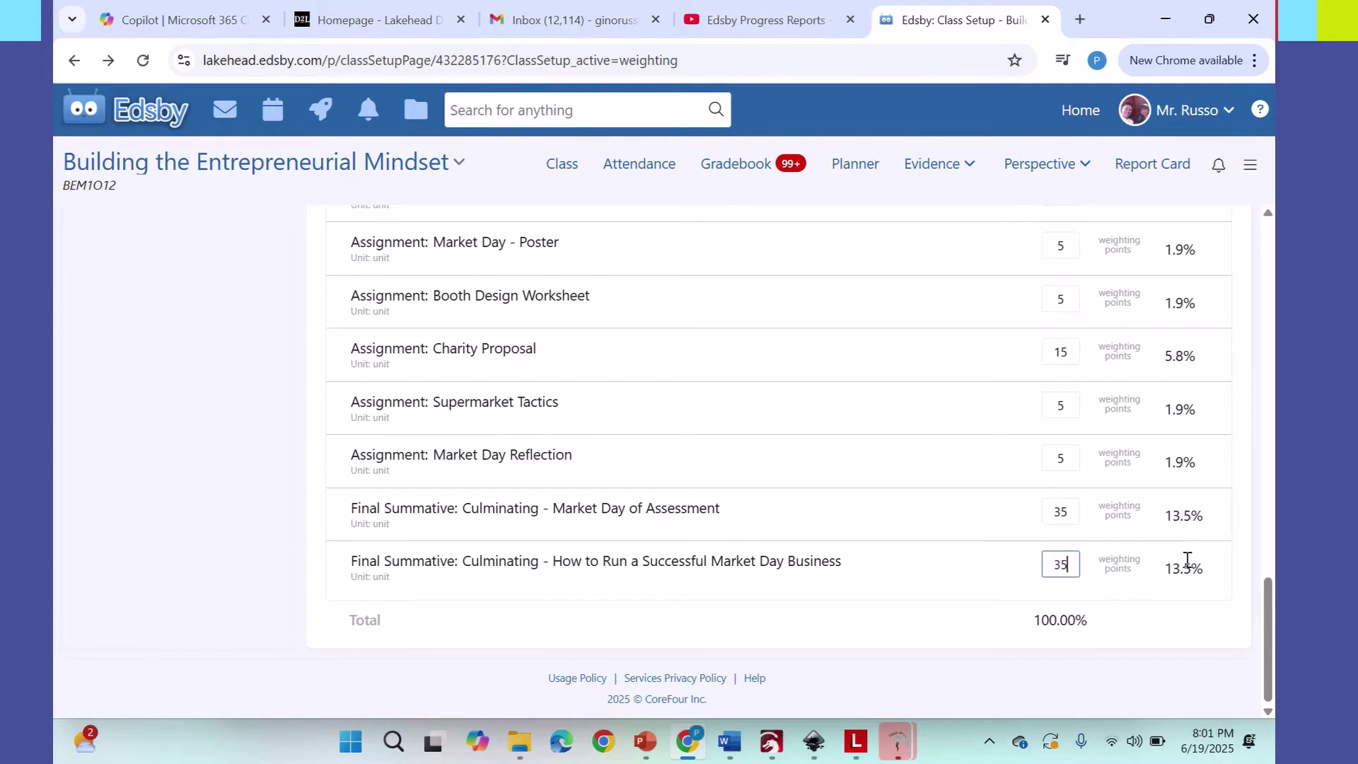
Step: Set both Final Summative culminating assessments to 40 weighting points each and review their combined share of the average
left_click(1074, 510)
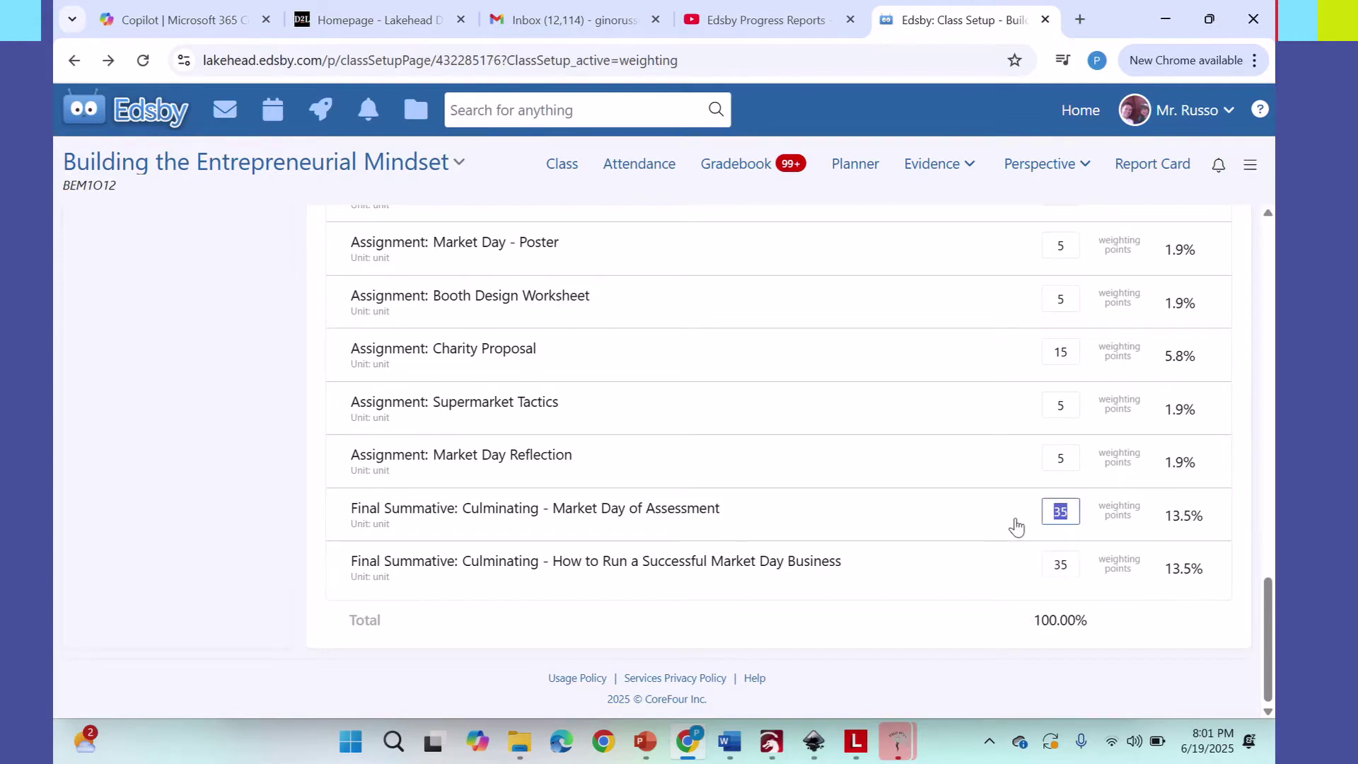
type("40")
left_click(1050, 560)
type("40")
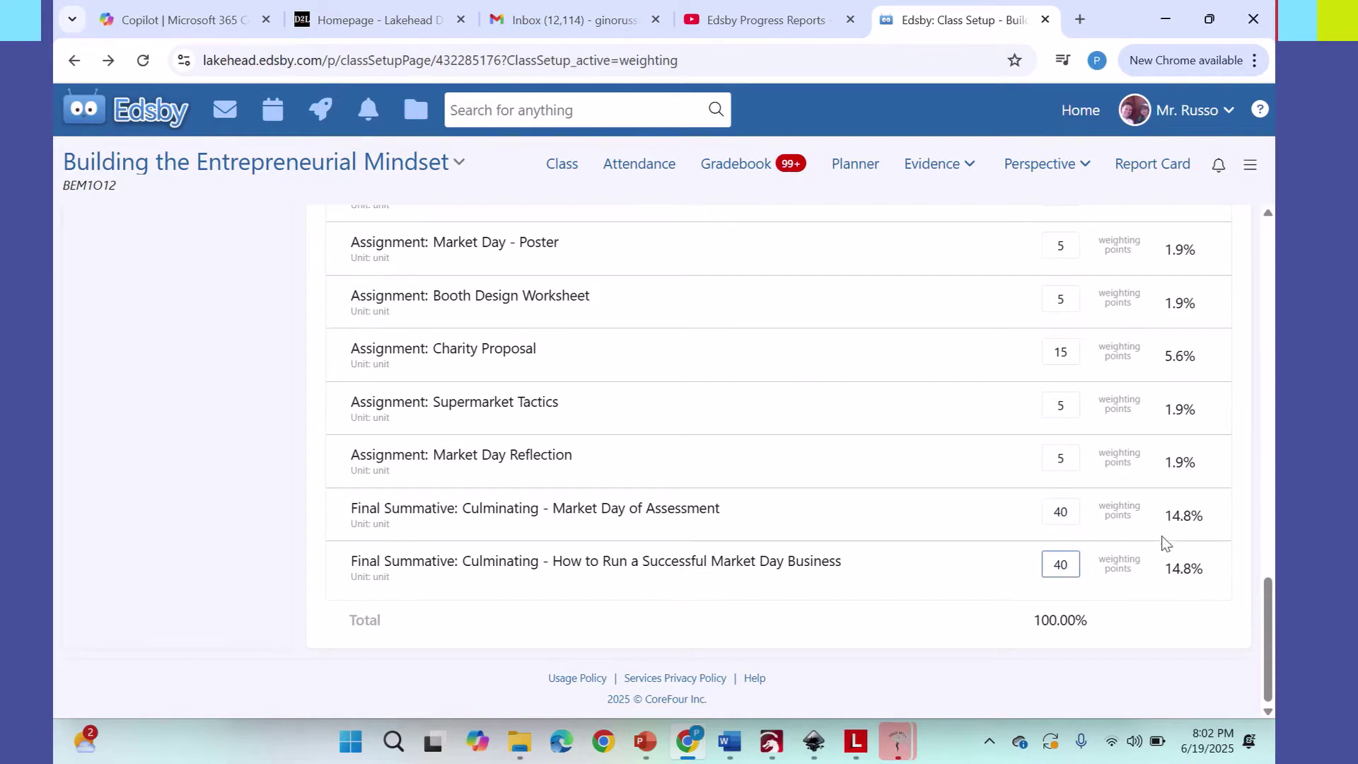
left_click_drag(1220, 566, 357, 520)
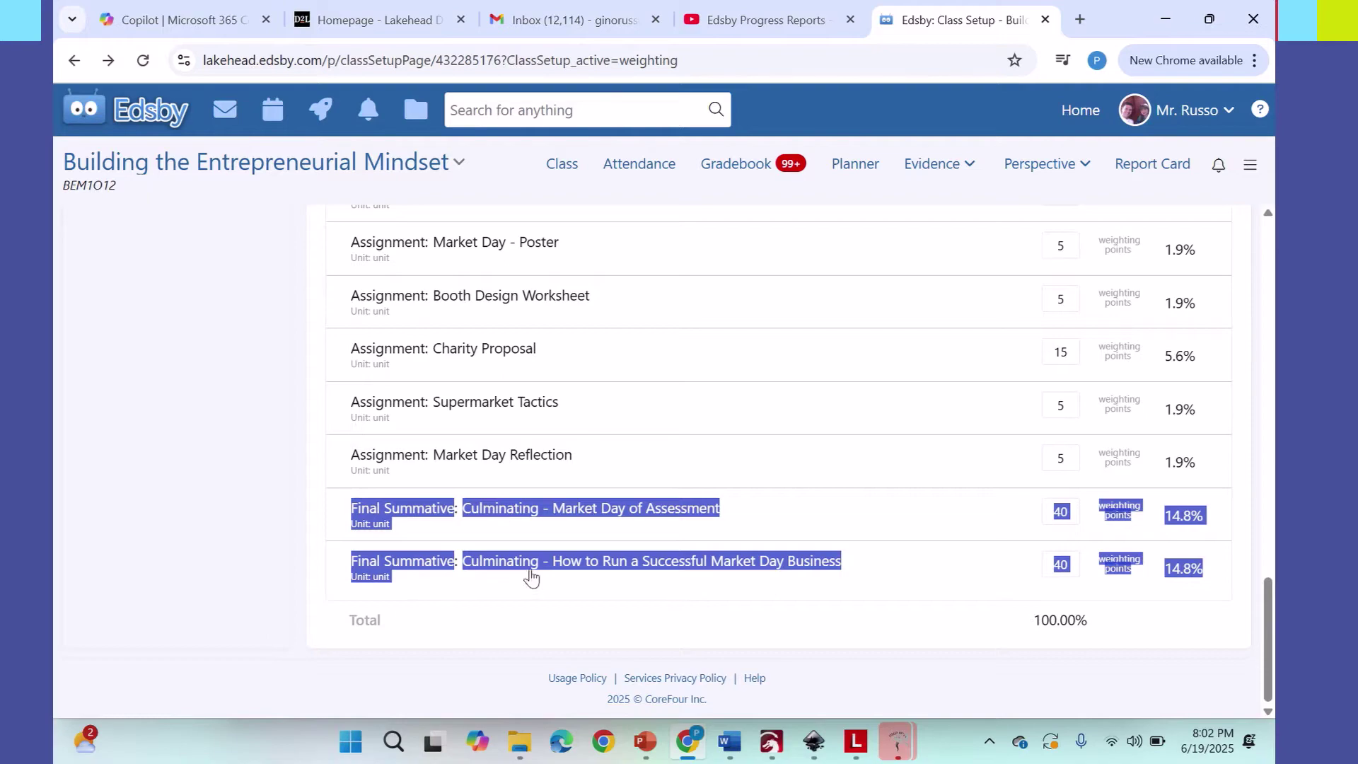
Step: Try 43 weighting points for each of the two Final Summative culminating assessments
left_click(1071, 515)
left_click_drag(1069, 515, 1050, 515)
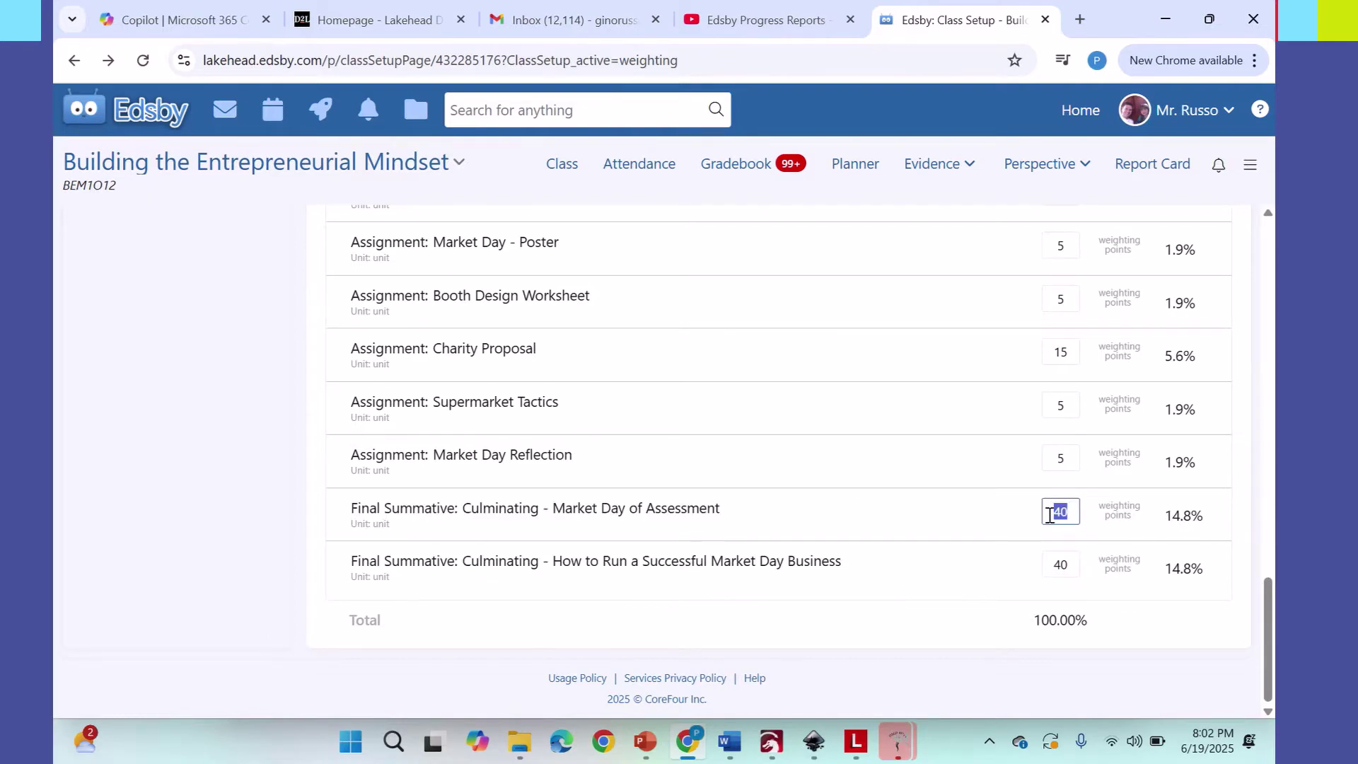
type("43")
double_click(1075, 566)
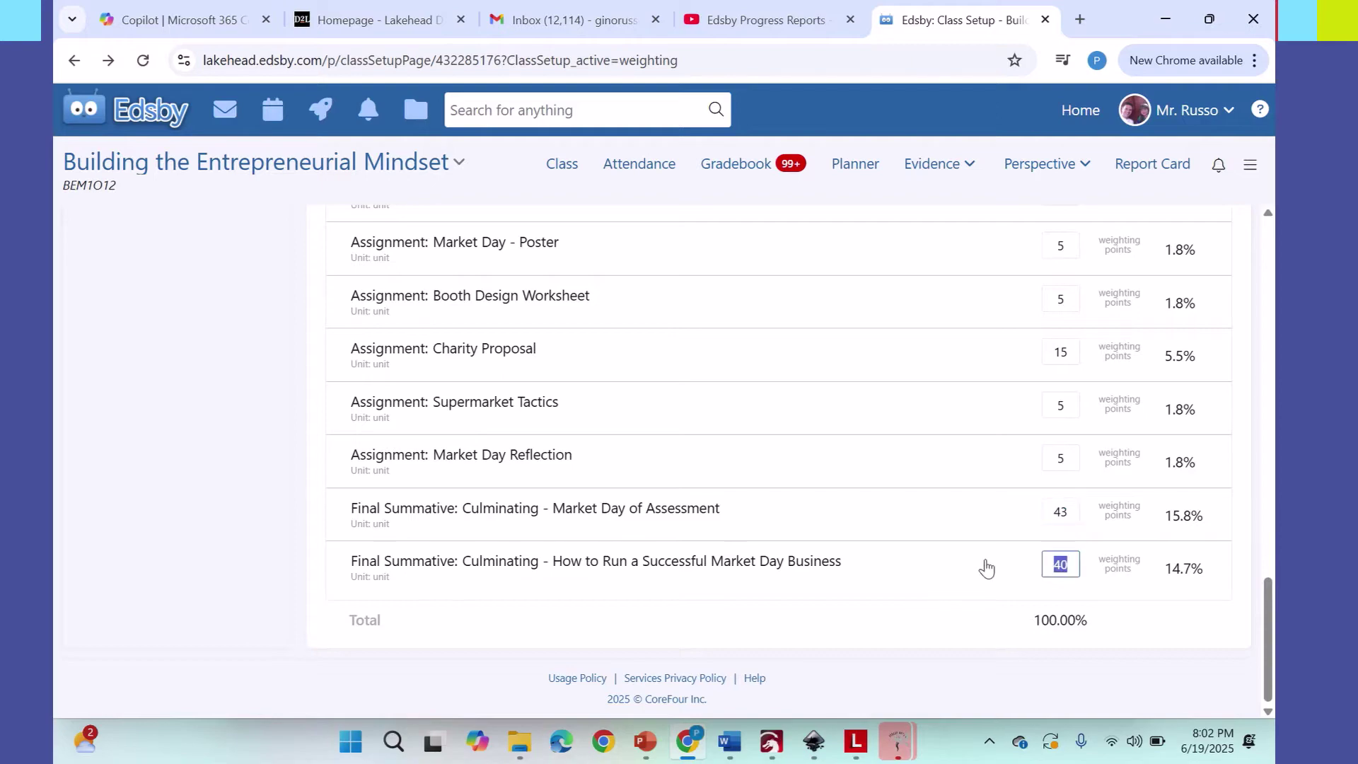
type("43")
Step: Lower both Final Summative culminating assessments to 42 weighting points each
left_click_drag(1072, 513, 1015, 511)
type("42")
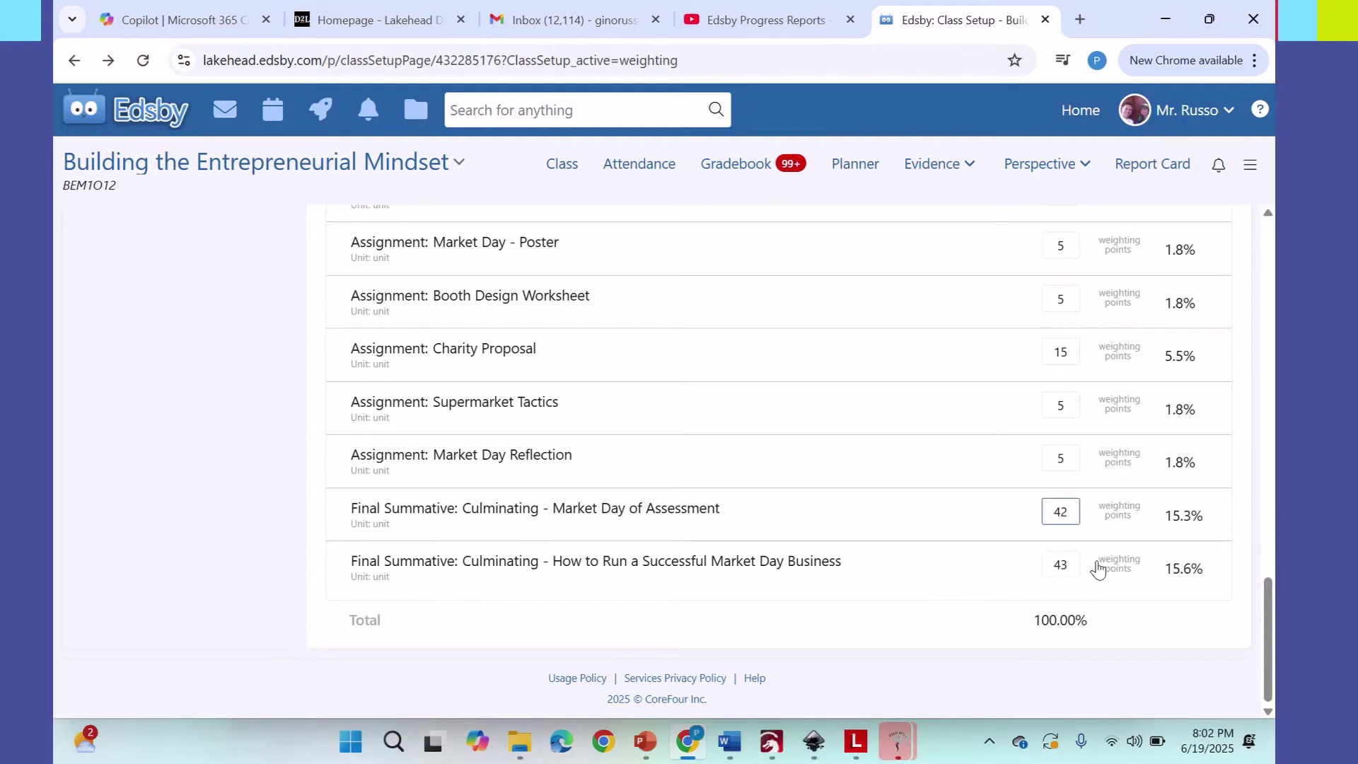
left_click_drag(1068, 564, 1005, 568)
type("42")
Step: Set both Final Summative culminating assessments to 41 weighting points each
type("1")
left_click(1074, 511)
type("41")
Step: Return to the gradebook and open the Culminating - Market Day of Assessment column
left_click(764, 167)
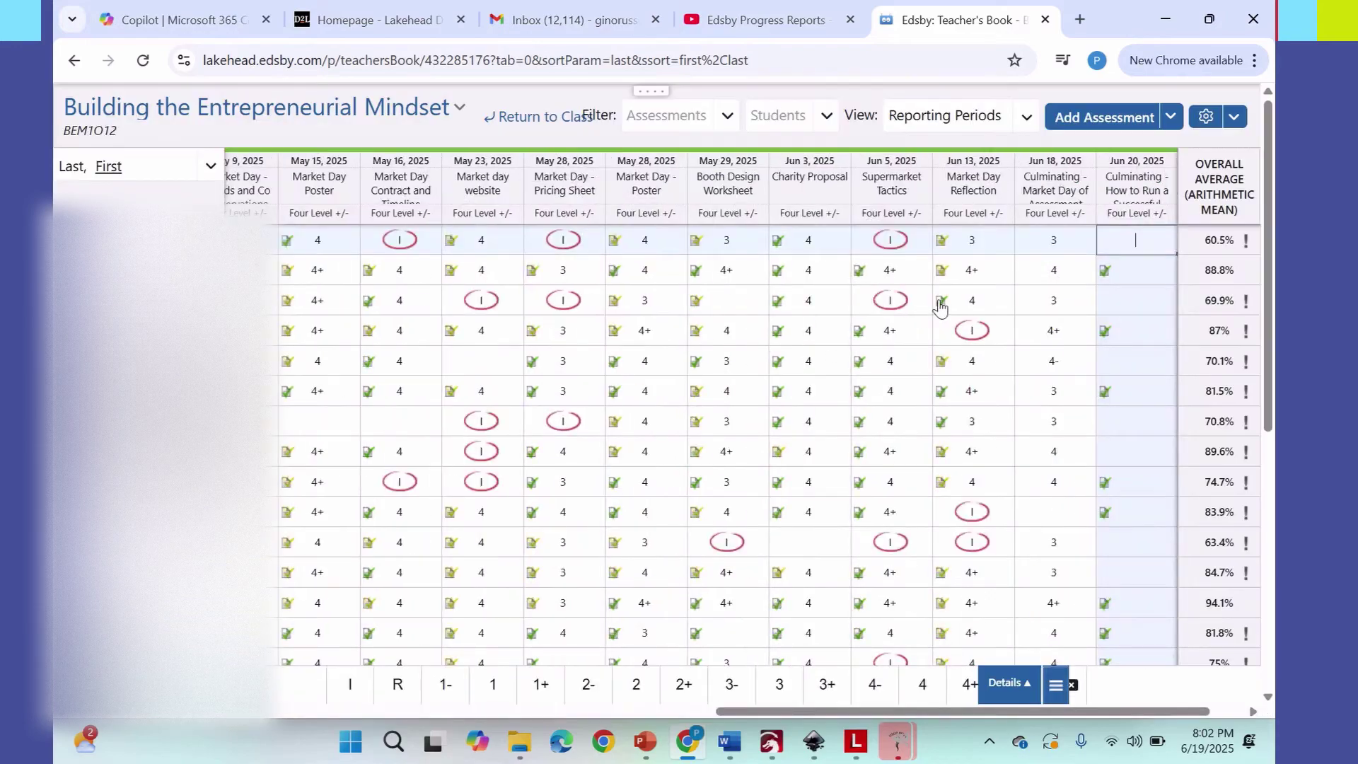
left_click(1060, 185)
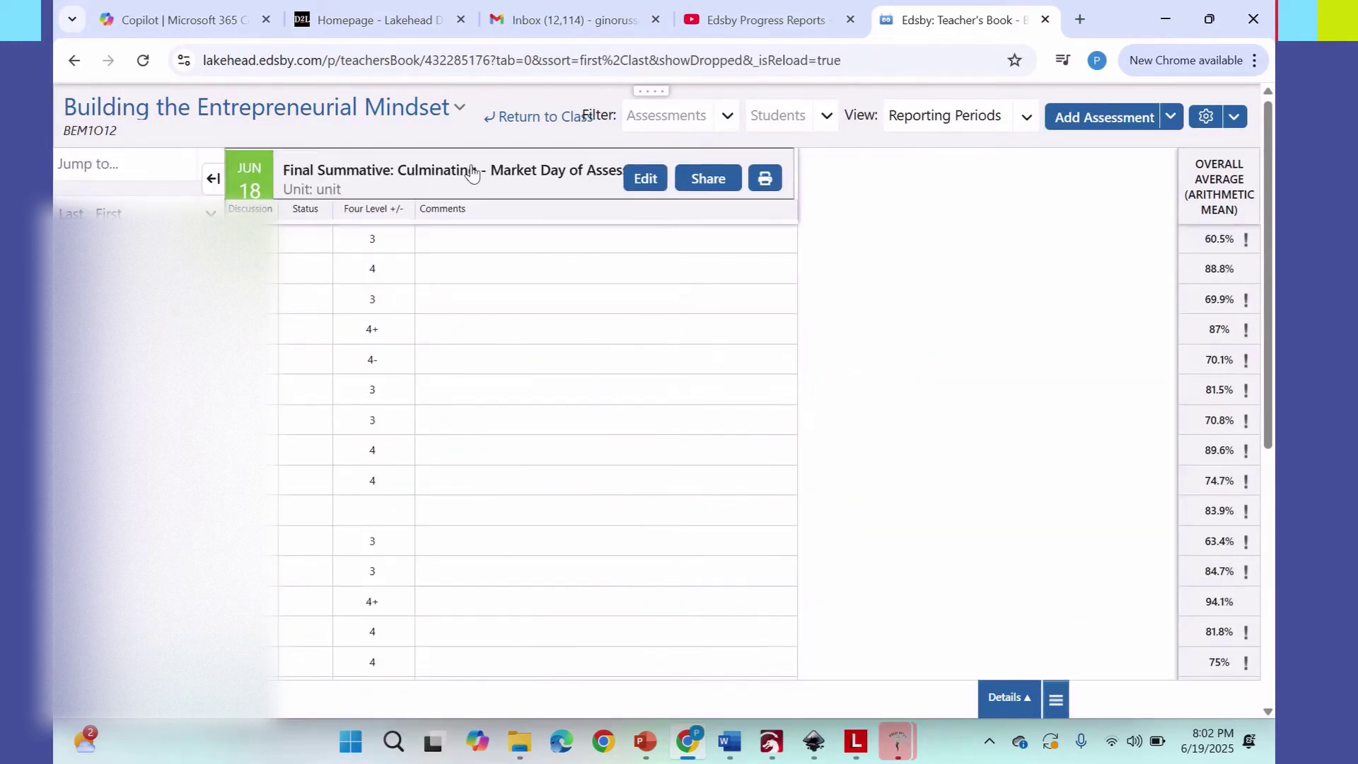
Step: Check the type and weighting settings of the Culminating - Market Day of Assessment, reselecting Final Summative as its type, and discard the edit
left_click(470, 170)
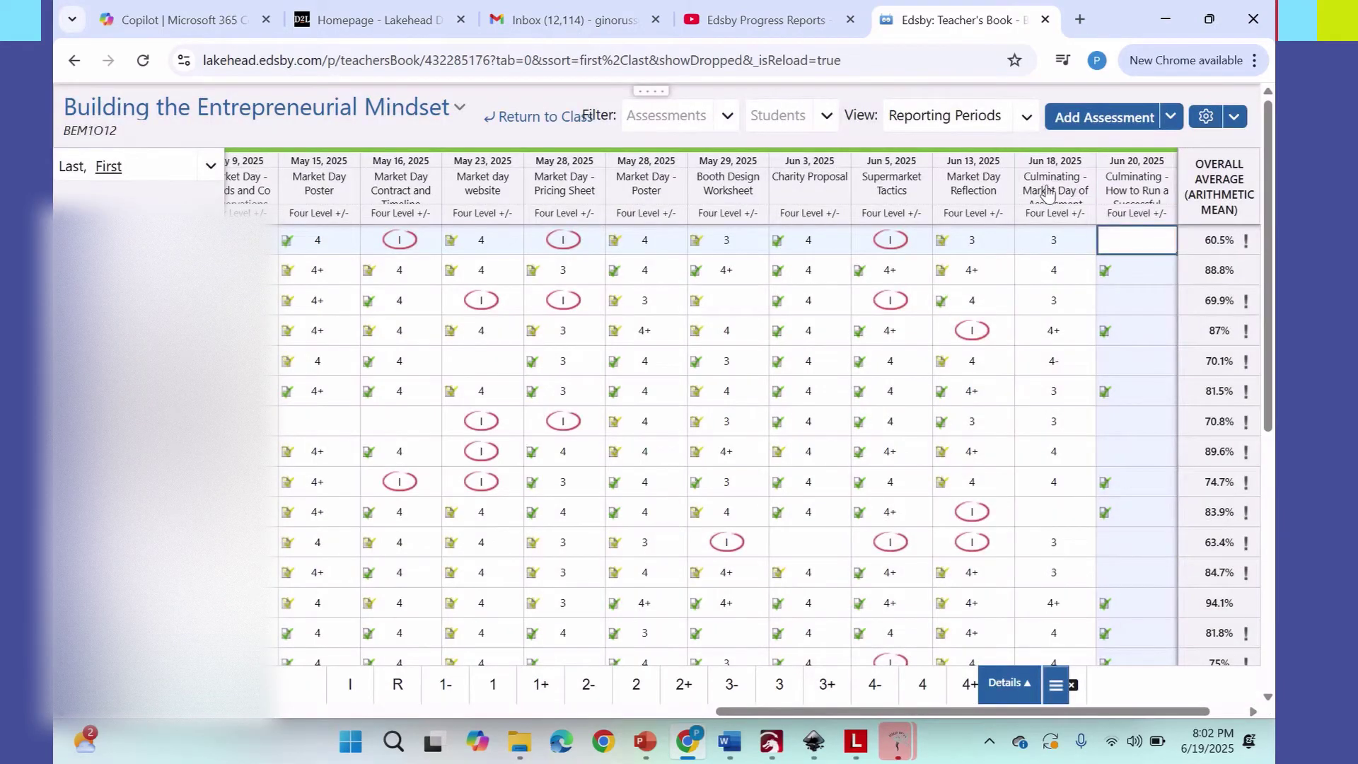
left_click(1055, 190)
left_click(648, 178)
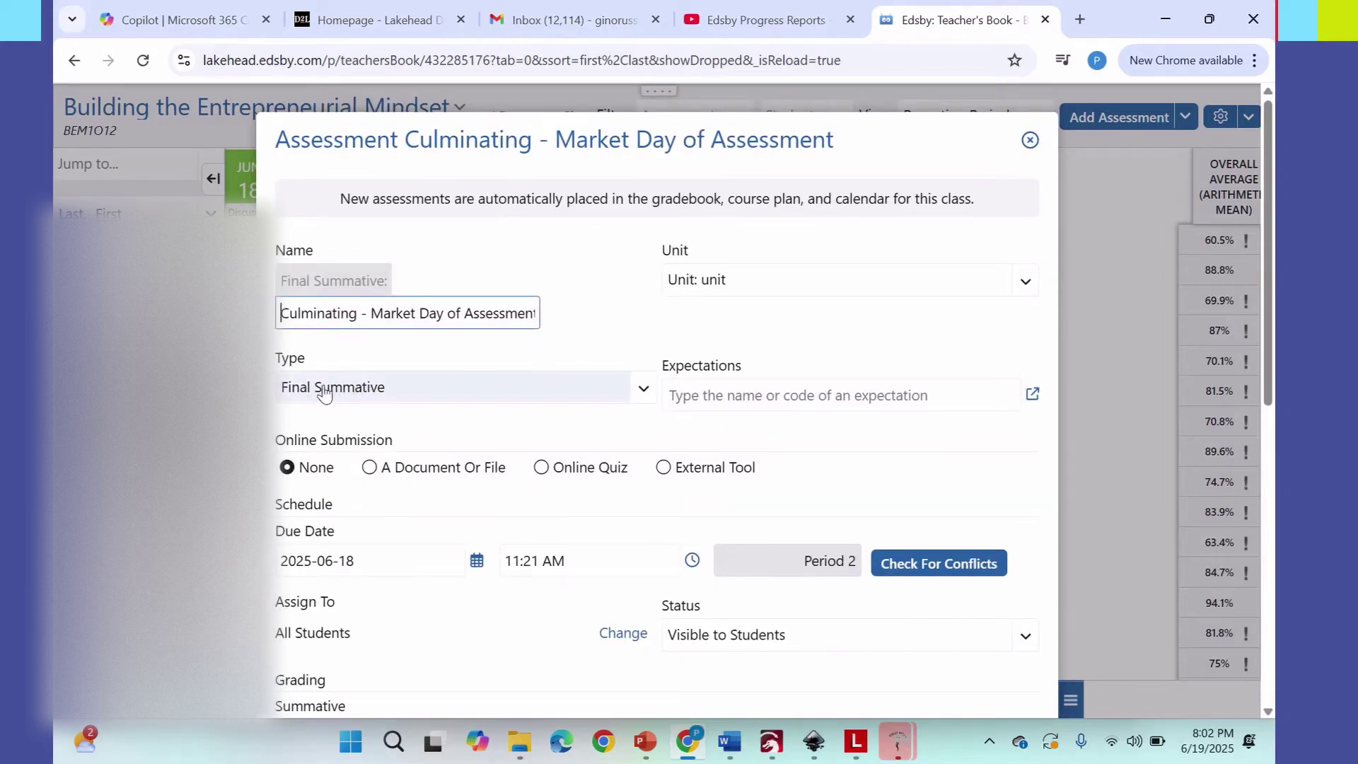
left_click(321, 395)
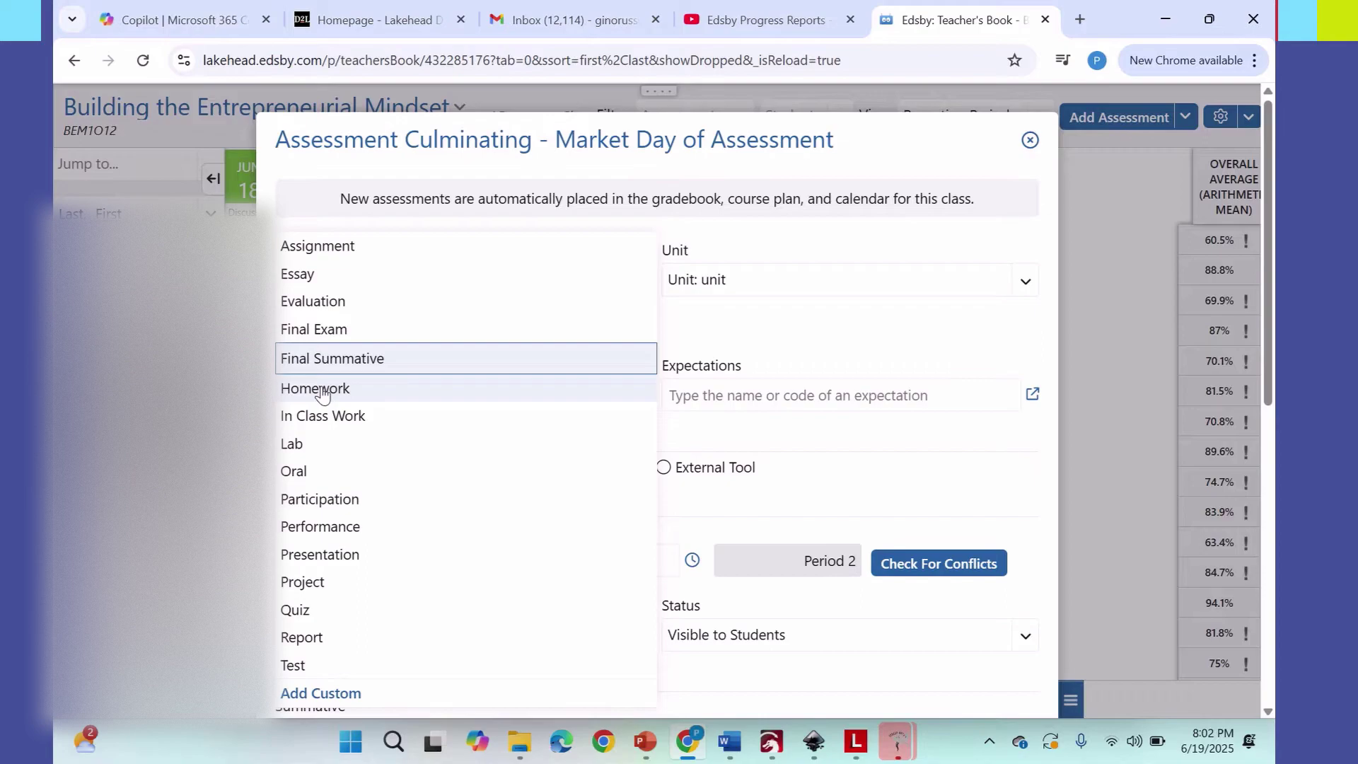
left_click(342, 359)
scroll(775, 354, "down", 9)
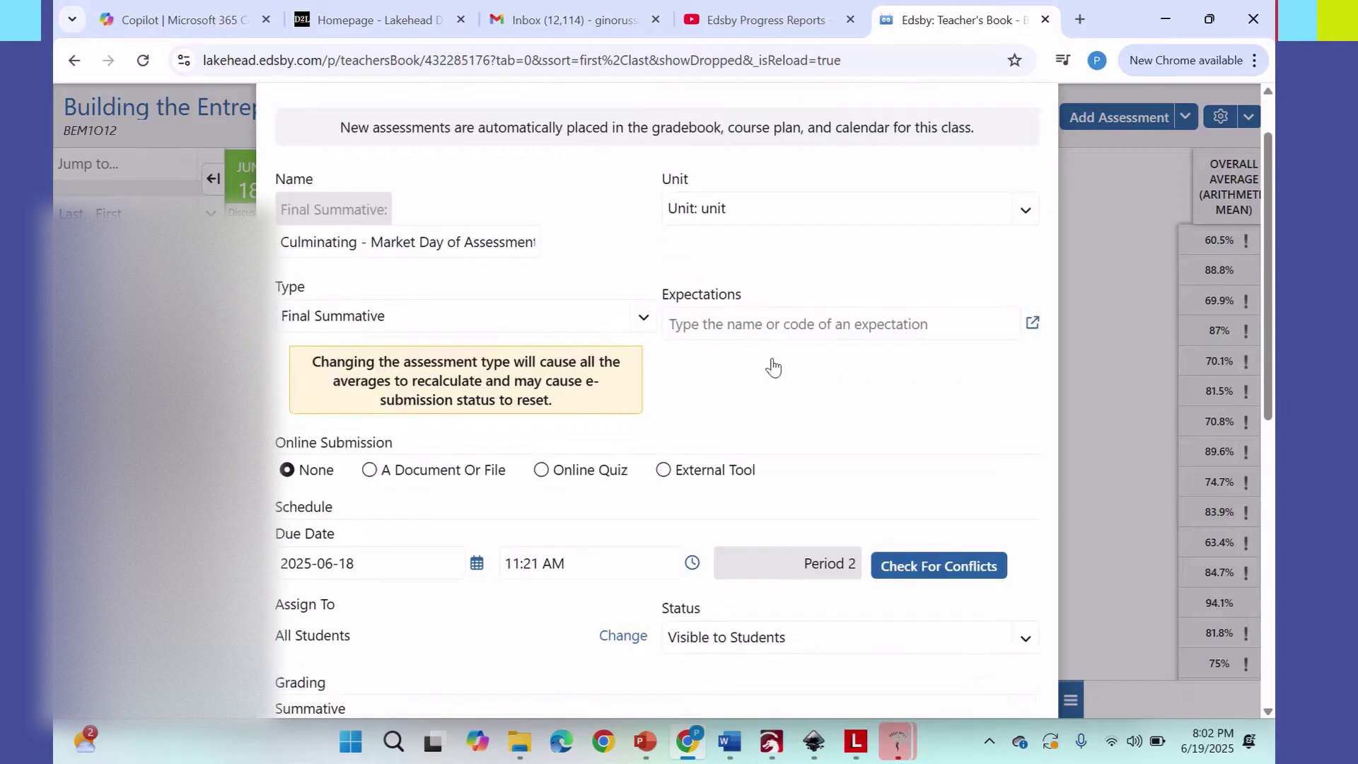
scroll(859, 473, "down", 1)
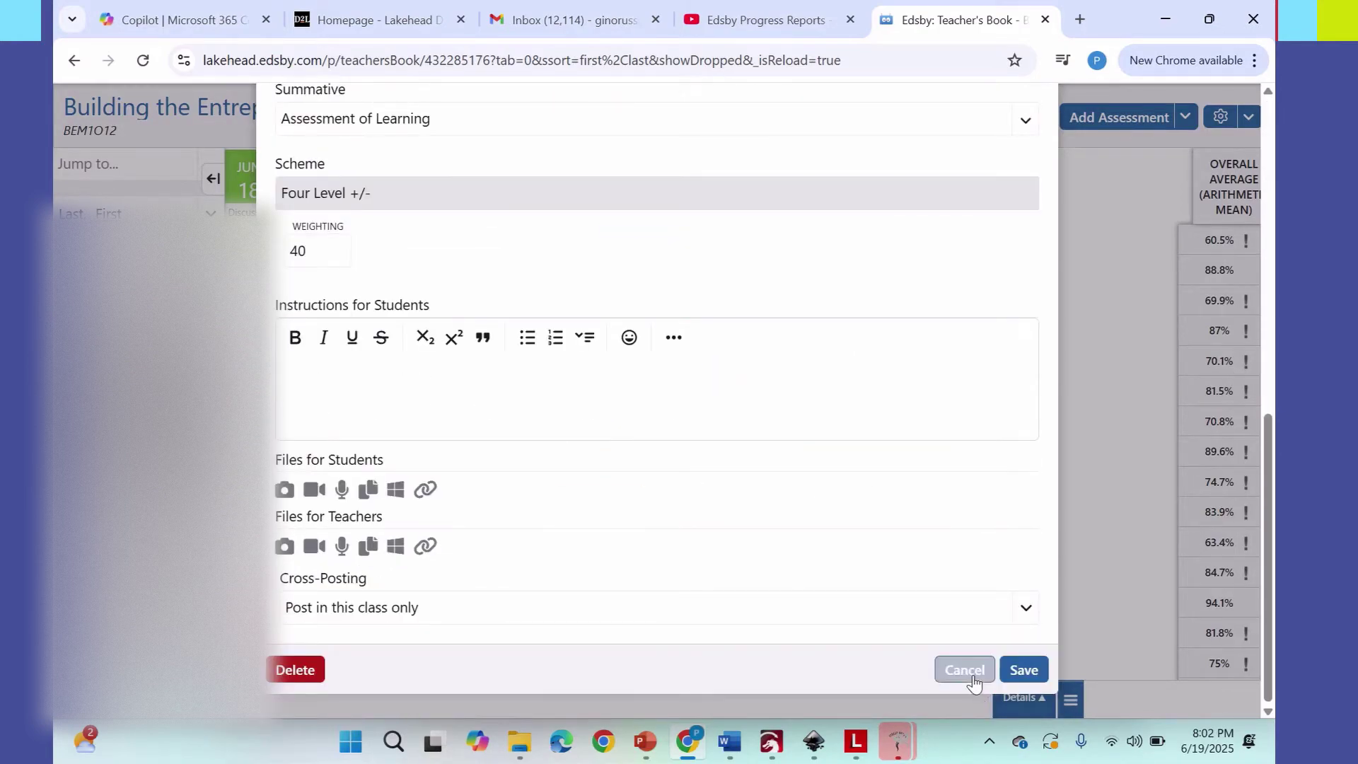
left_click(966, 670)
left_click(739, 373)
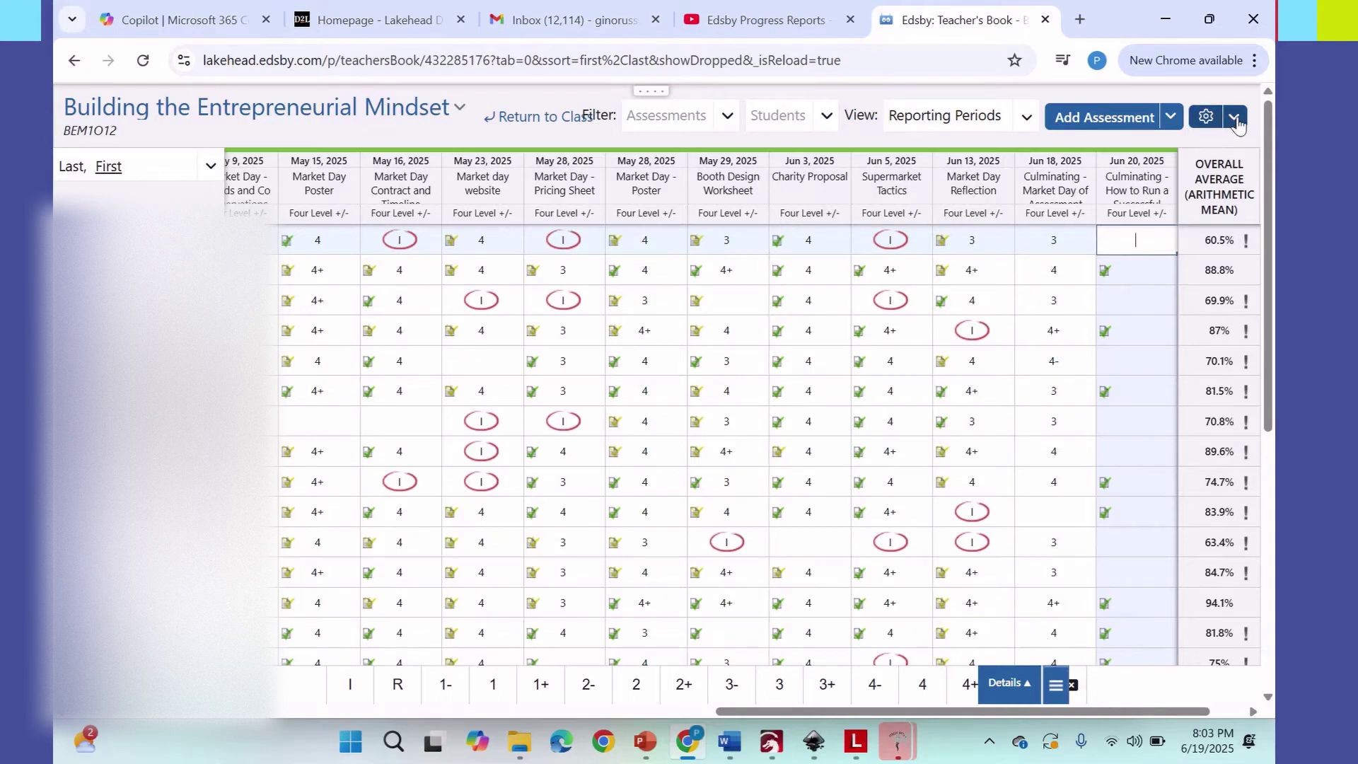
Step: Open the class weighting setup and add a weighting bucket for the Final Summative assessment type
left_click(1234, 117)
left_click(1178, 145)
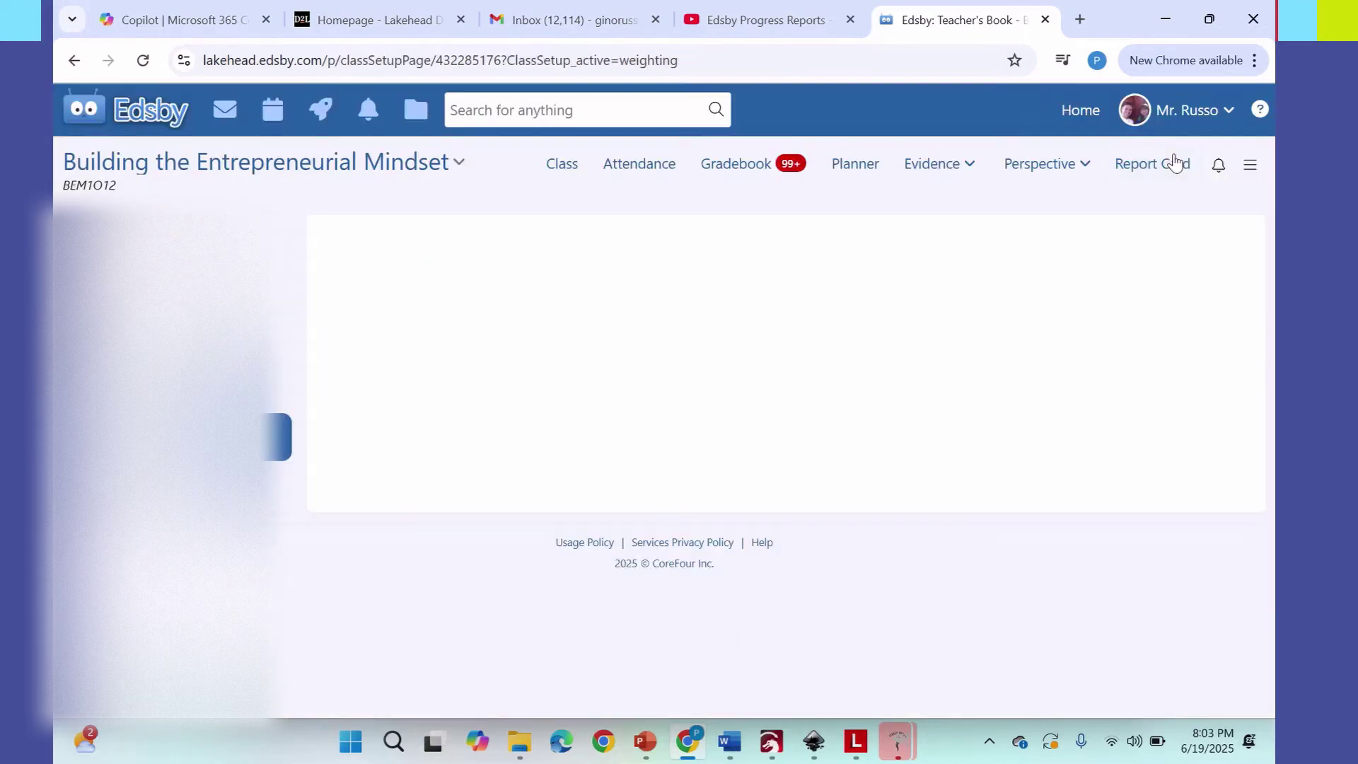
scroll(675, 493, "down", 15)
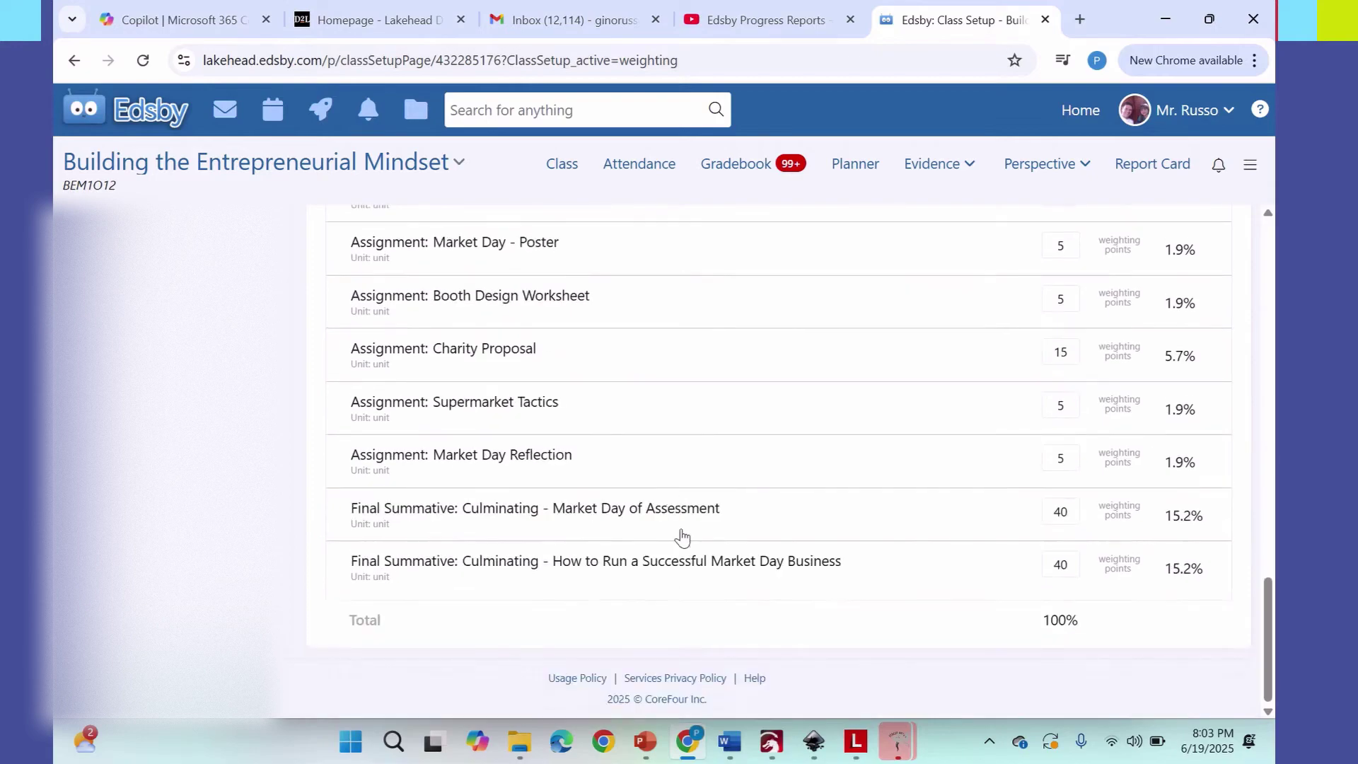
scroll(1080, 549, "up", 15)
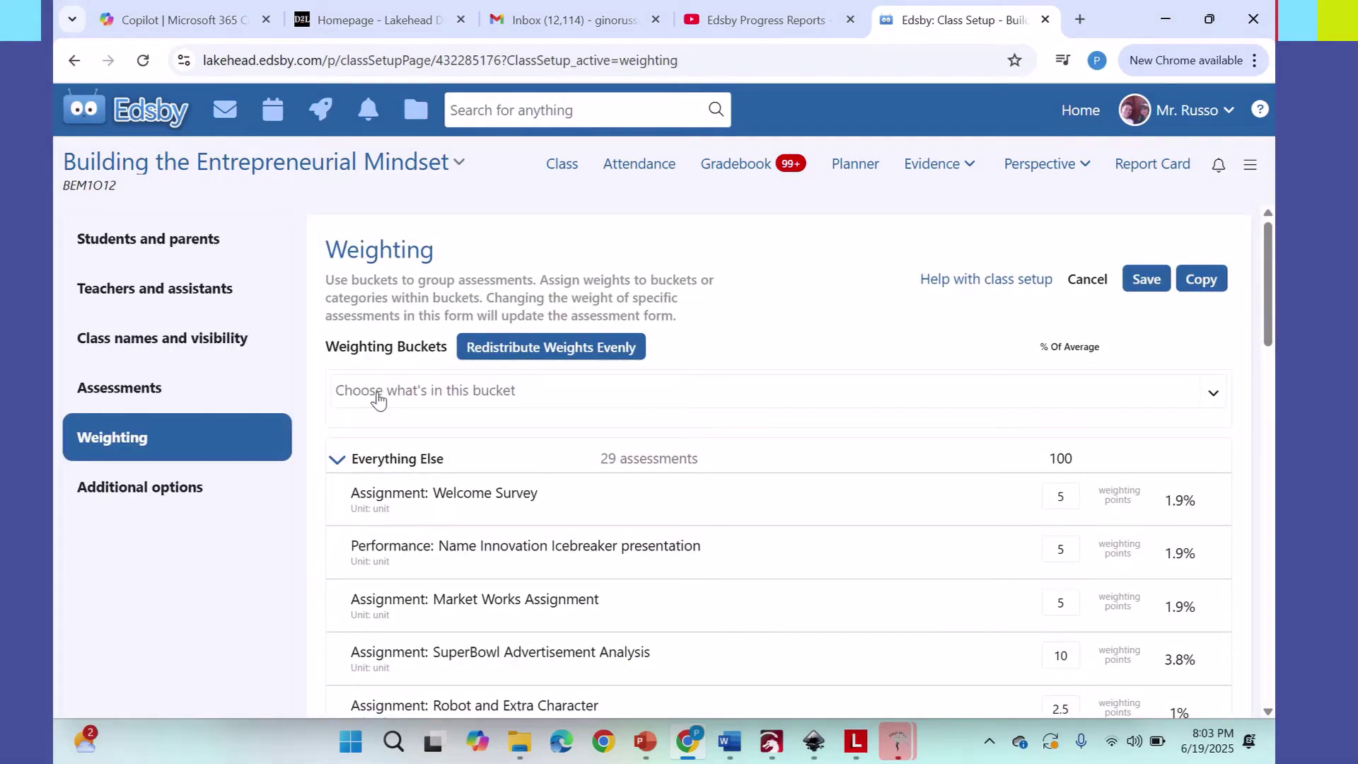
left_click(338, 459)
left_click(419, 391)
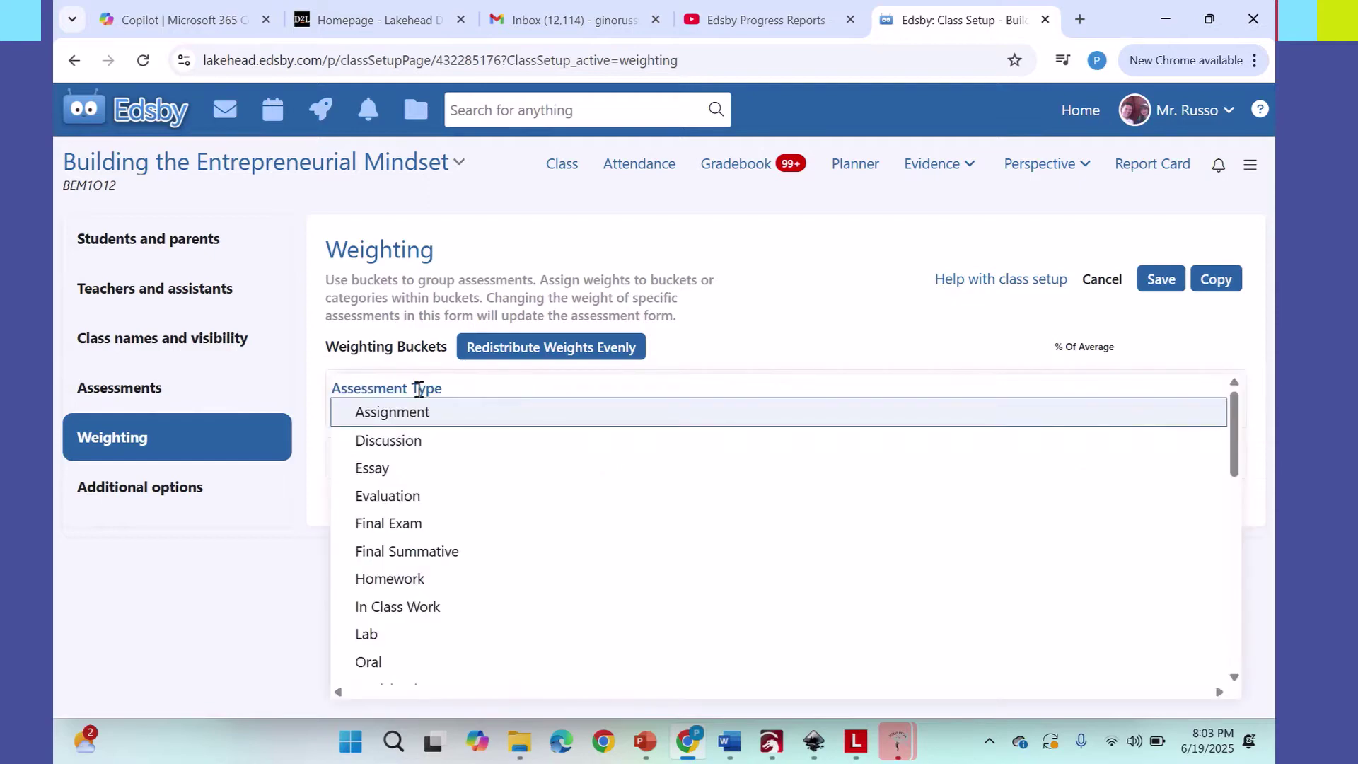
left_click(407, 552)
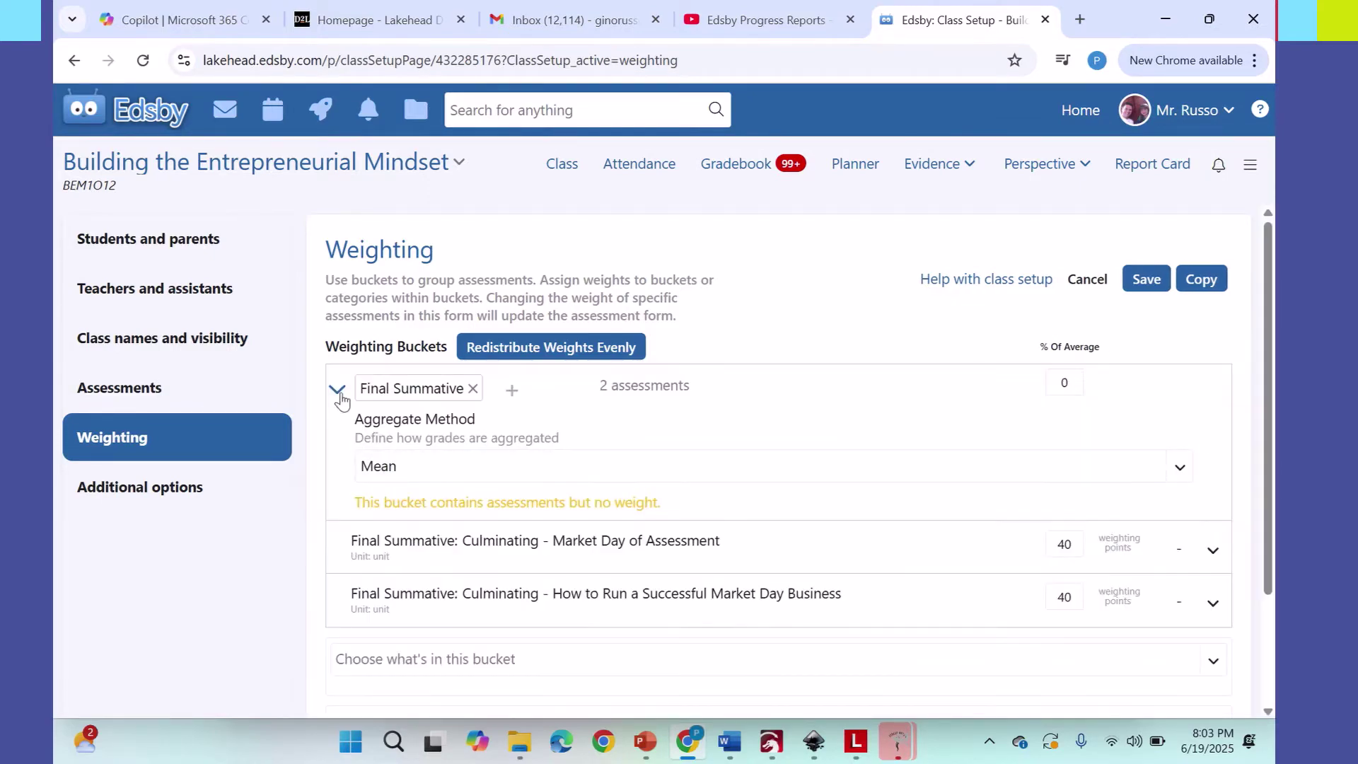
Step: Set the Final Summative bucket to 30% of the overall average
left_click(337, 391)
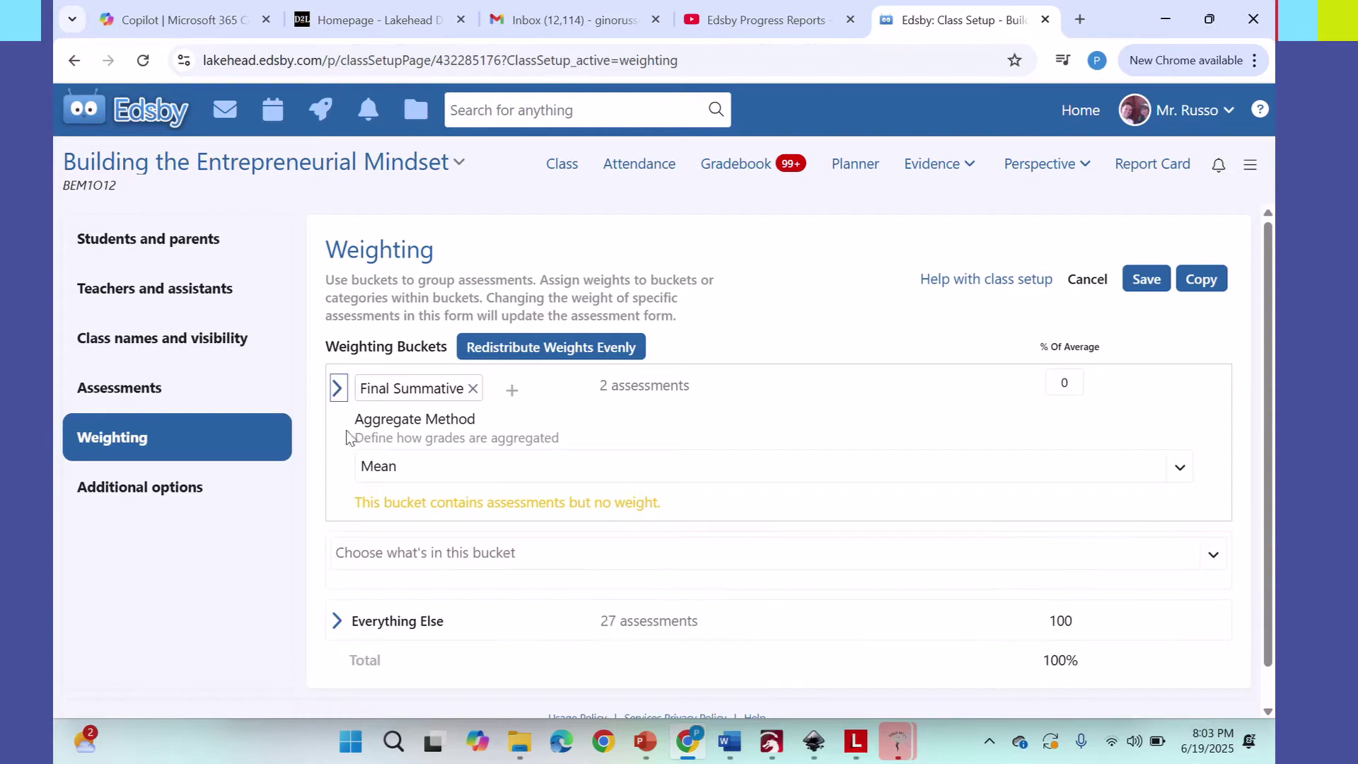
left_click(345, 395)
left_click(345, 395)
double_click(1070, 382)
type("30")
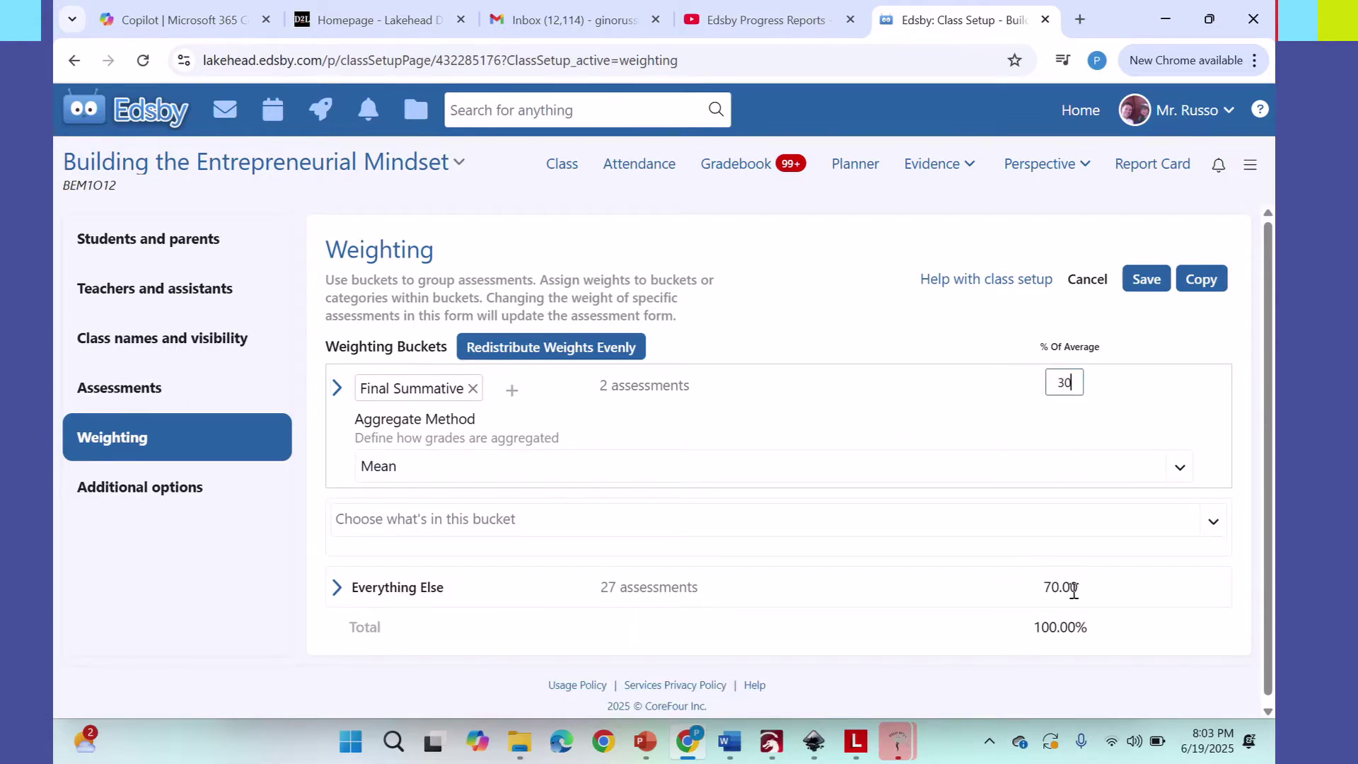
left_click_drag(1074, 590, 1019, 603)
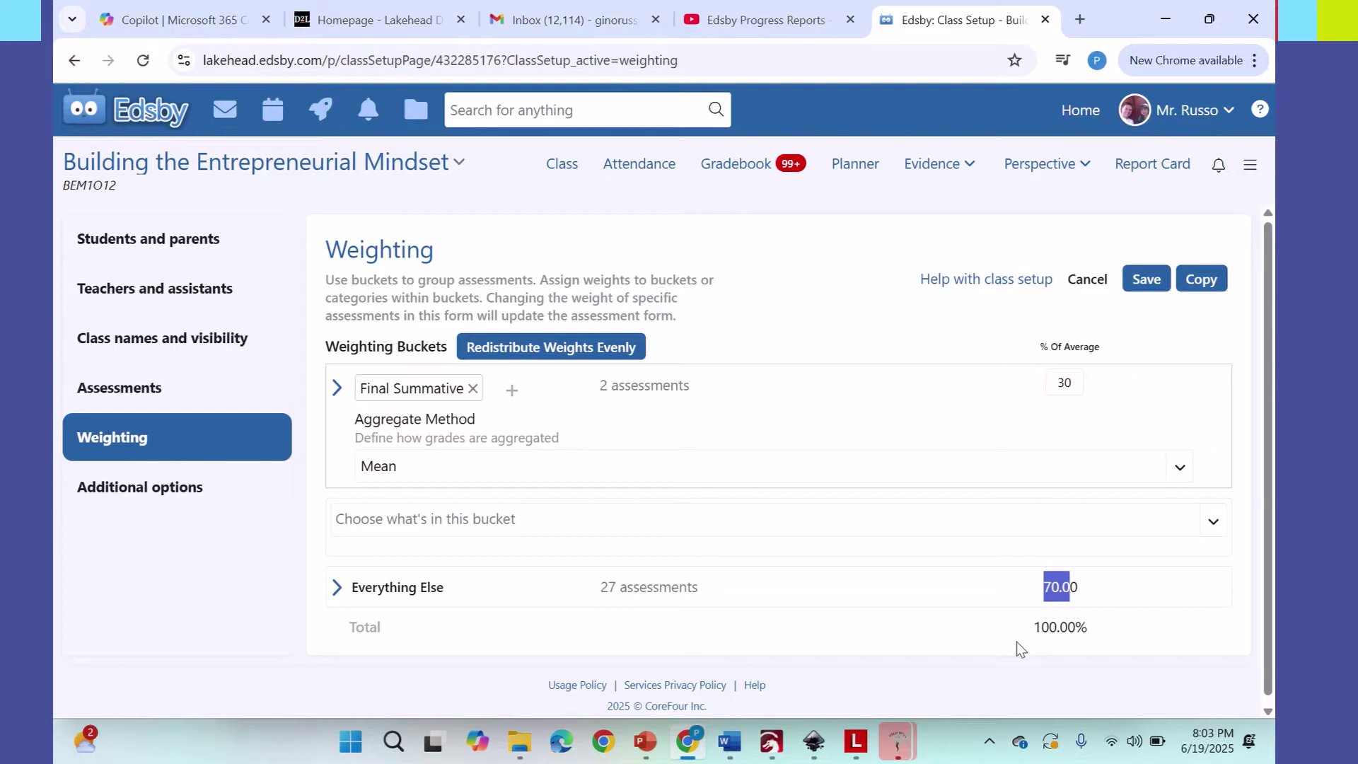
Step: Set the weighting points to 25 for Culminating - Market Day of Assessment and 41 for How to Run a Successful Market Day Business, and save
left_click(336, 388)
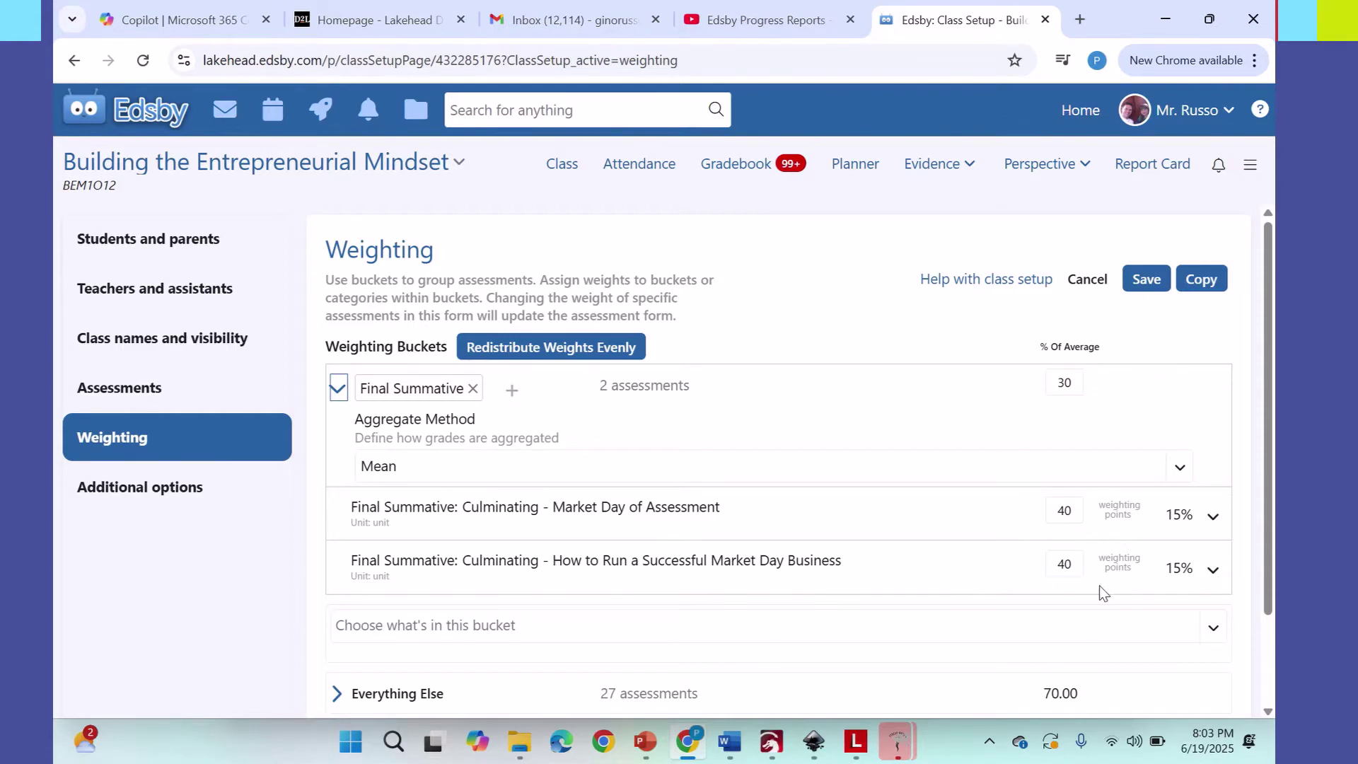
double_click(1063, 511)
type("25")
double_click(1063, 564)
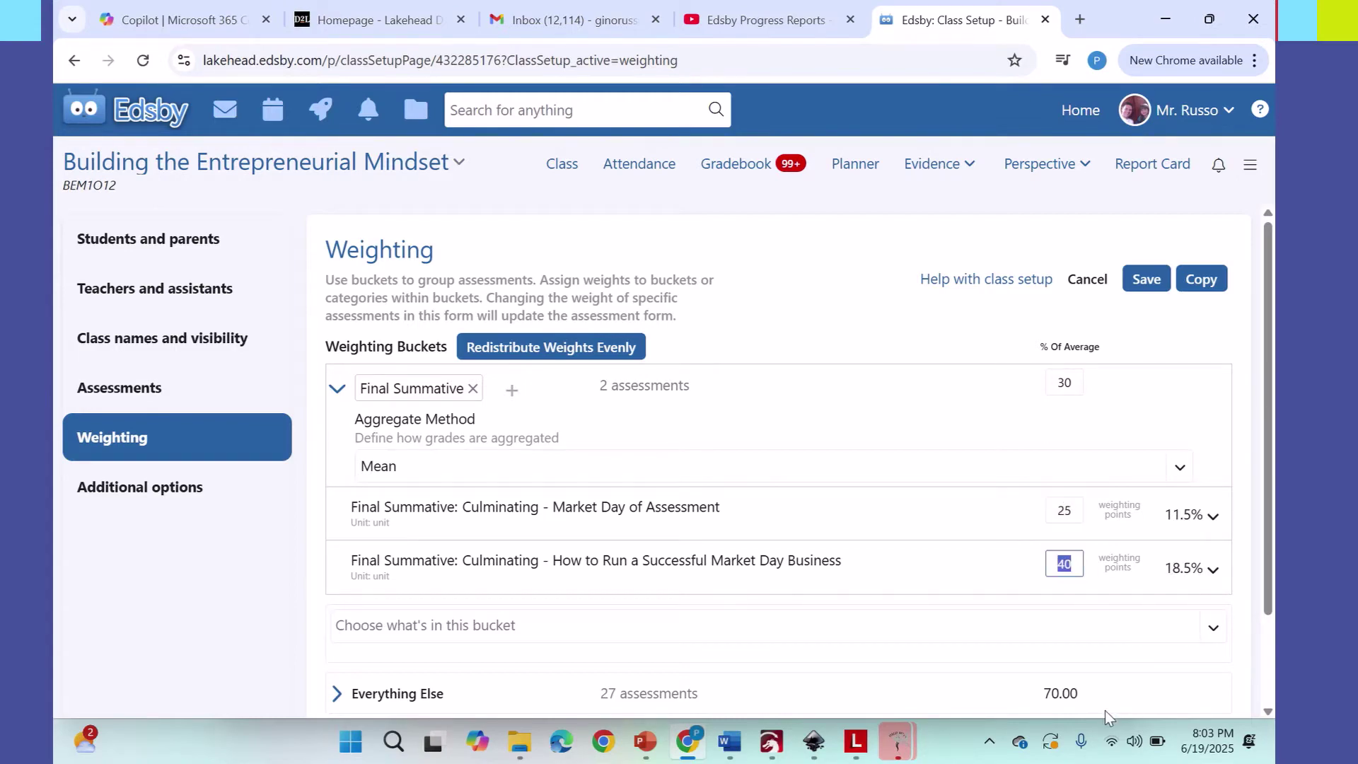
left_click(1143, 280)
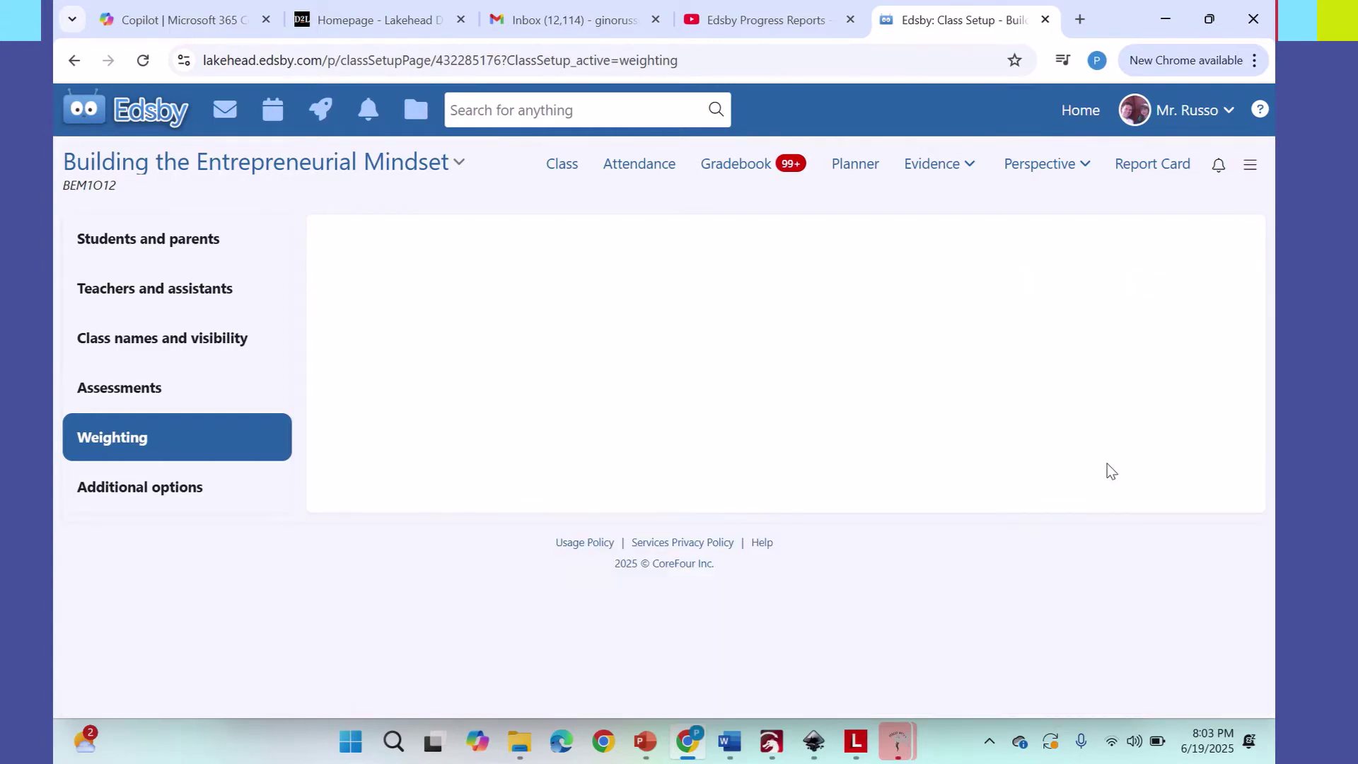
Step: Review the assessment weights in the Everything Else and Final Summative buckets and the assessment types available for another bucket
scroll(1010, 483, "down", 2)
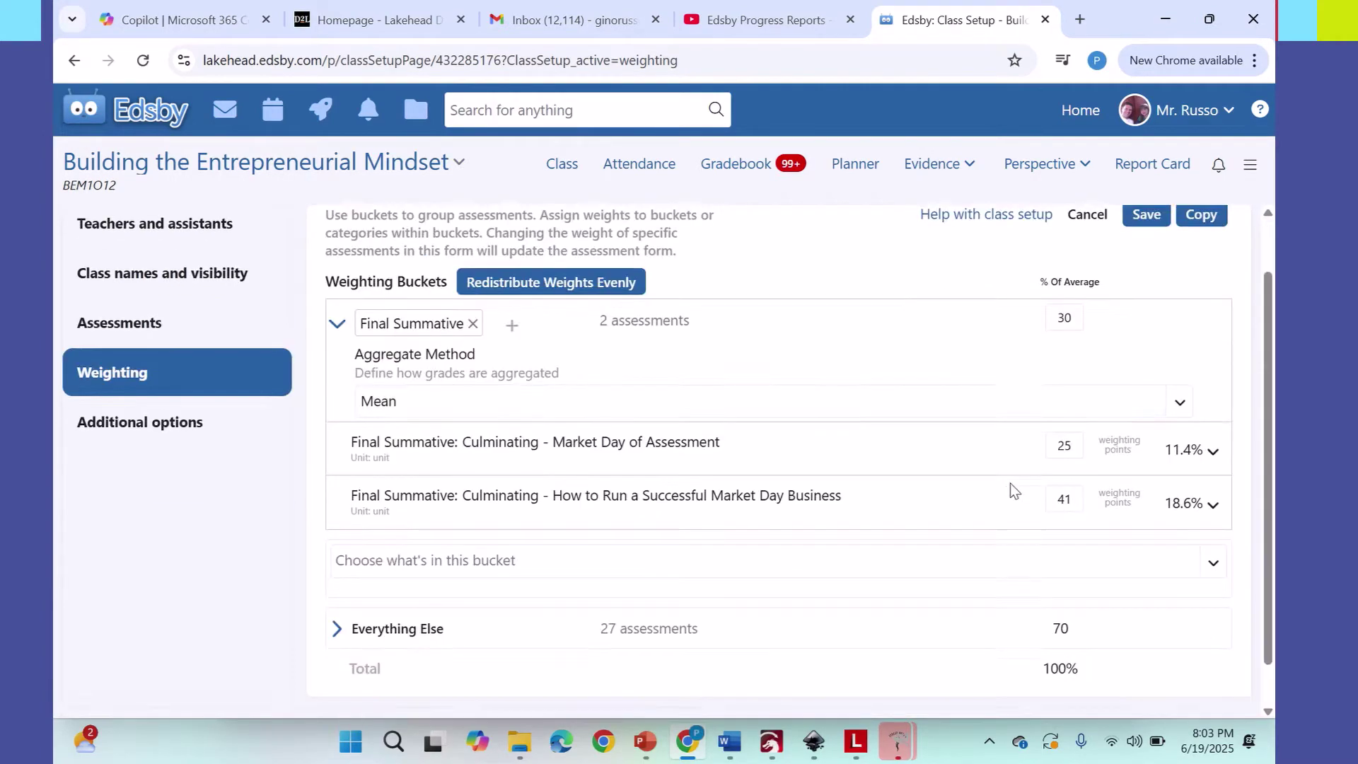
left_click(338, 581)
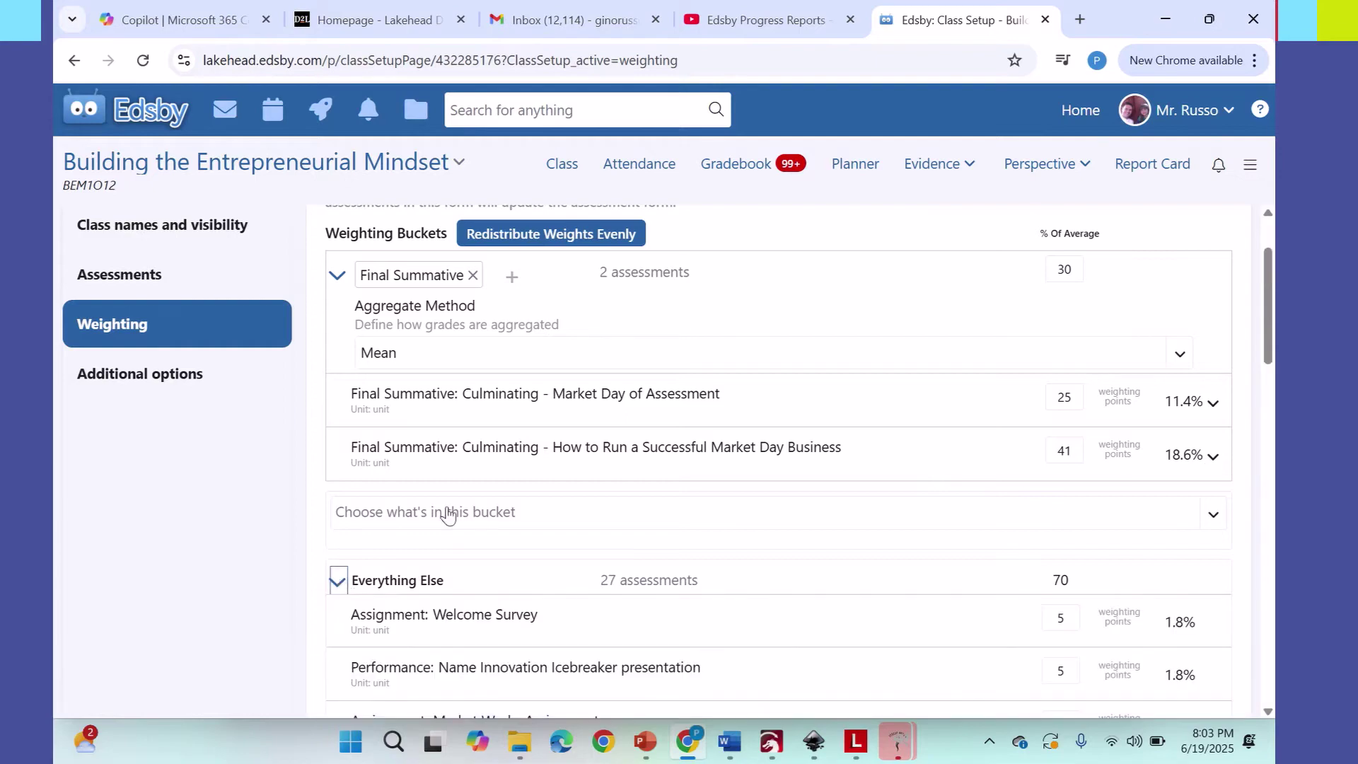
scroll(931, 470, "down", 10)
scroll(1012, 398, "down", 6)
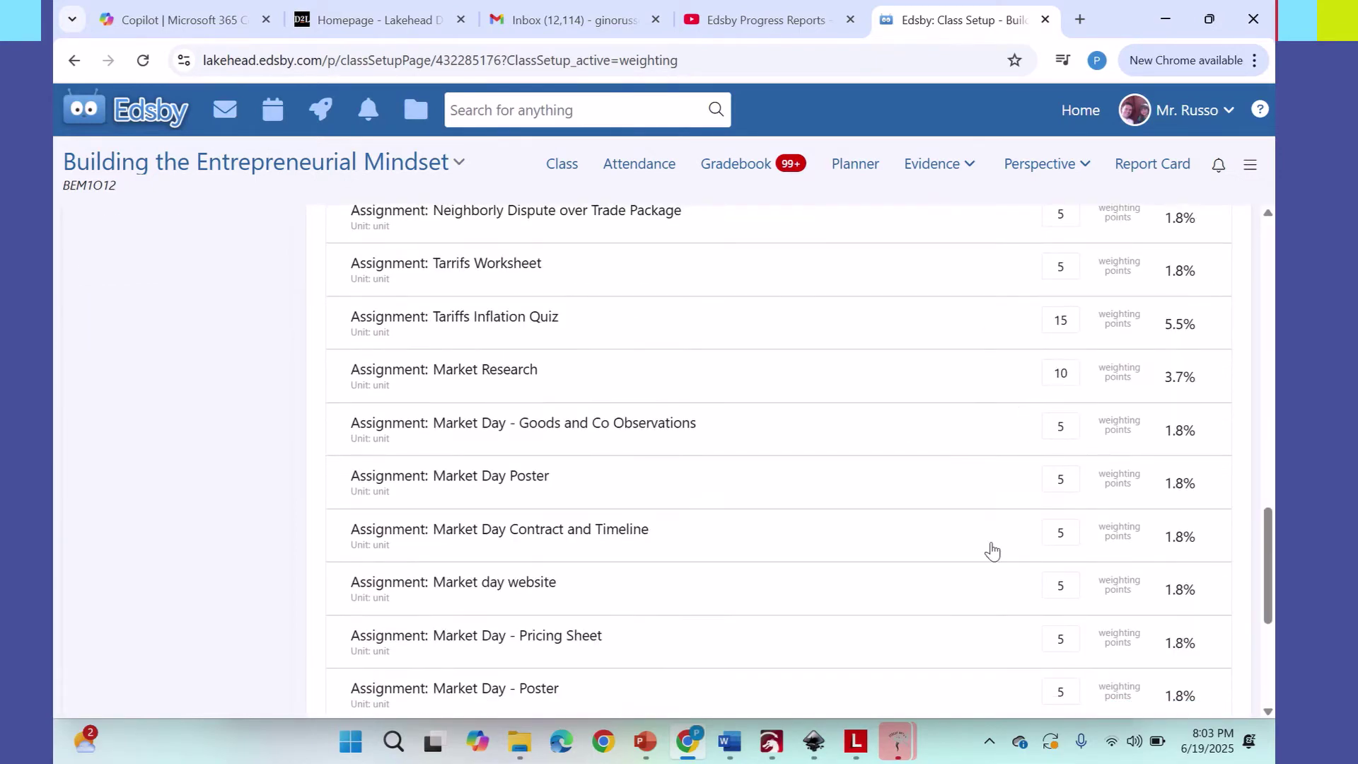
scroll(990, 543, "up", 12)
scroll(960, 536, "up", 3)
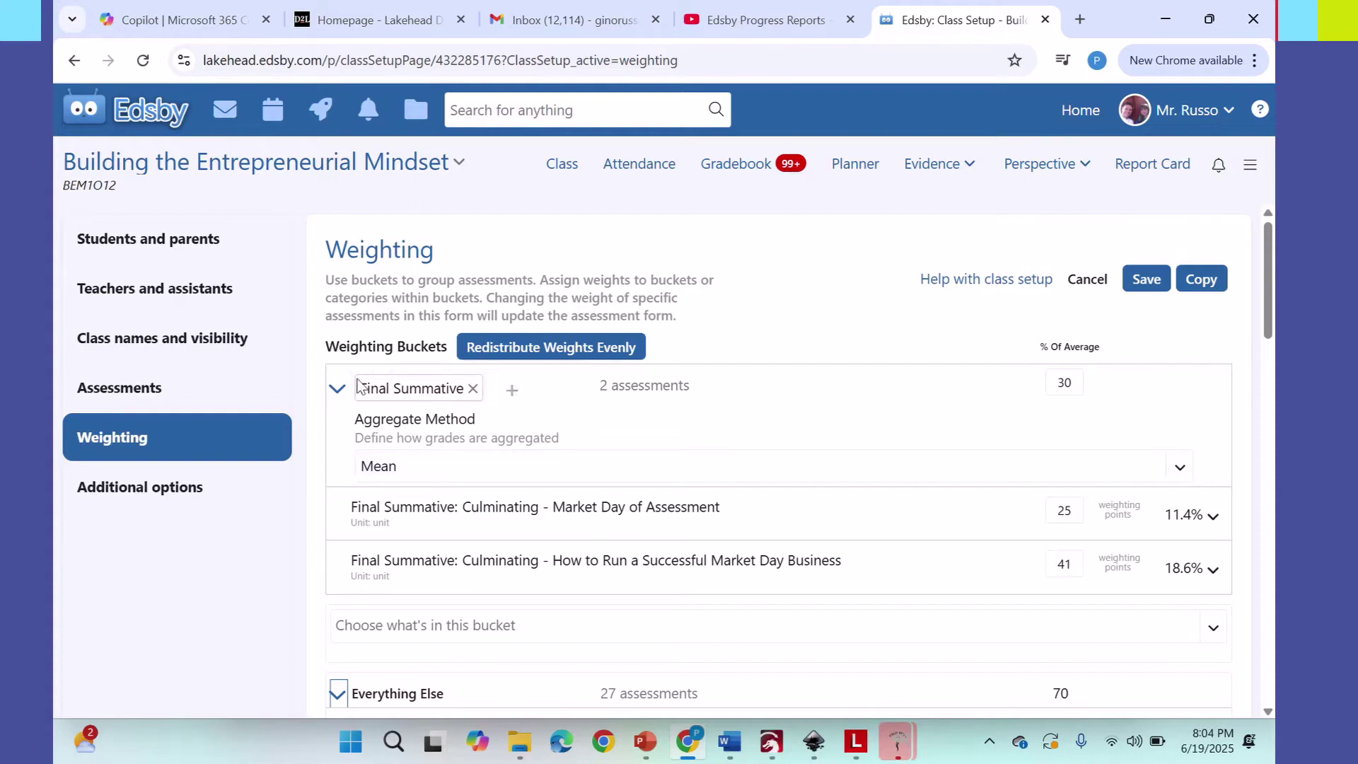
left_click(338, 389)
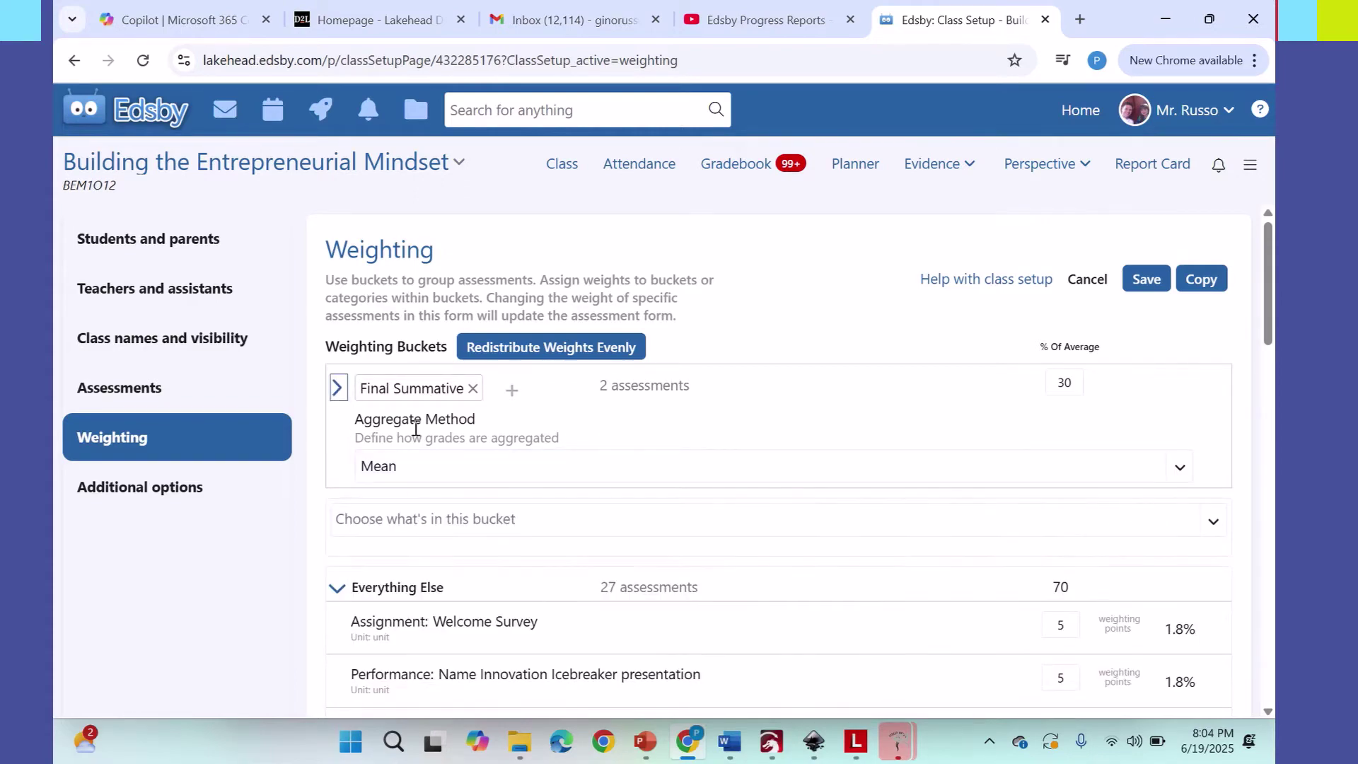
left_click(397, 528)
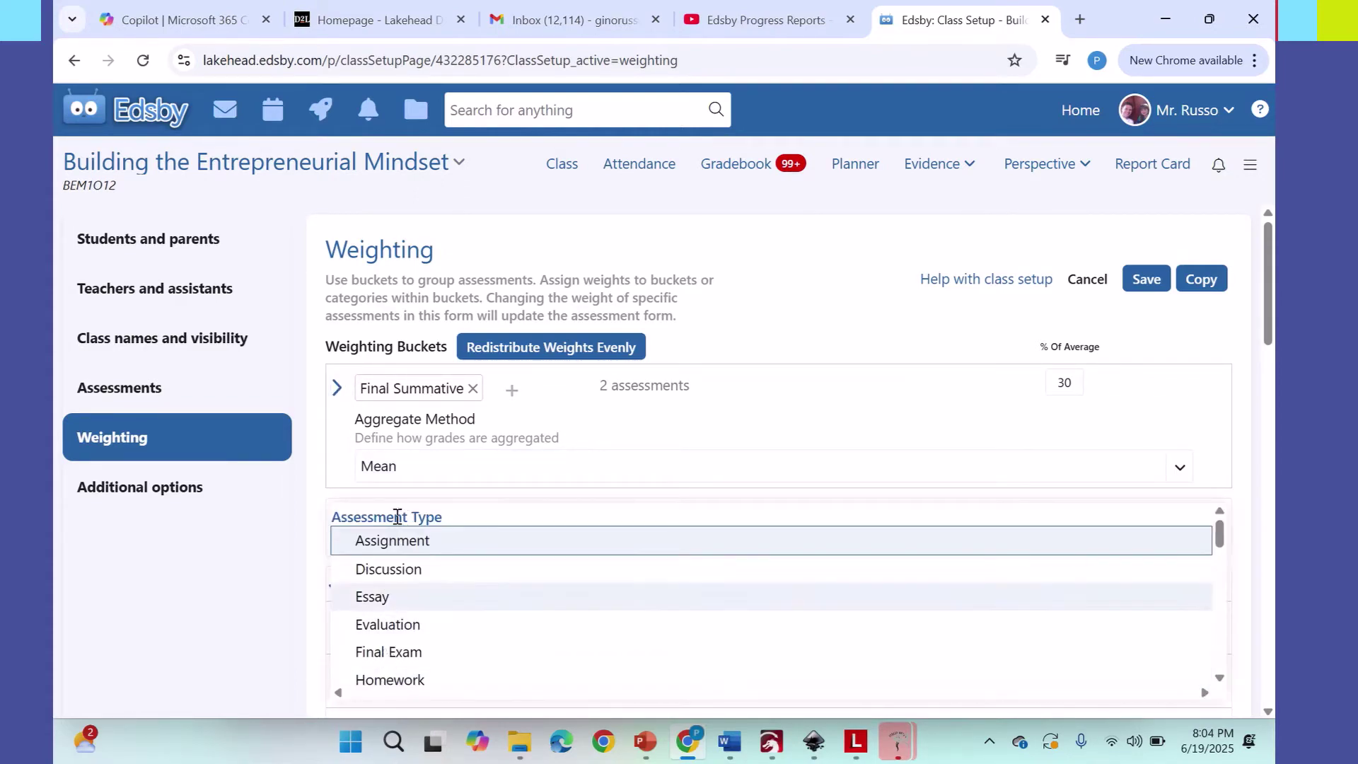
left_click(337, 388)
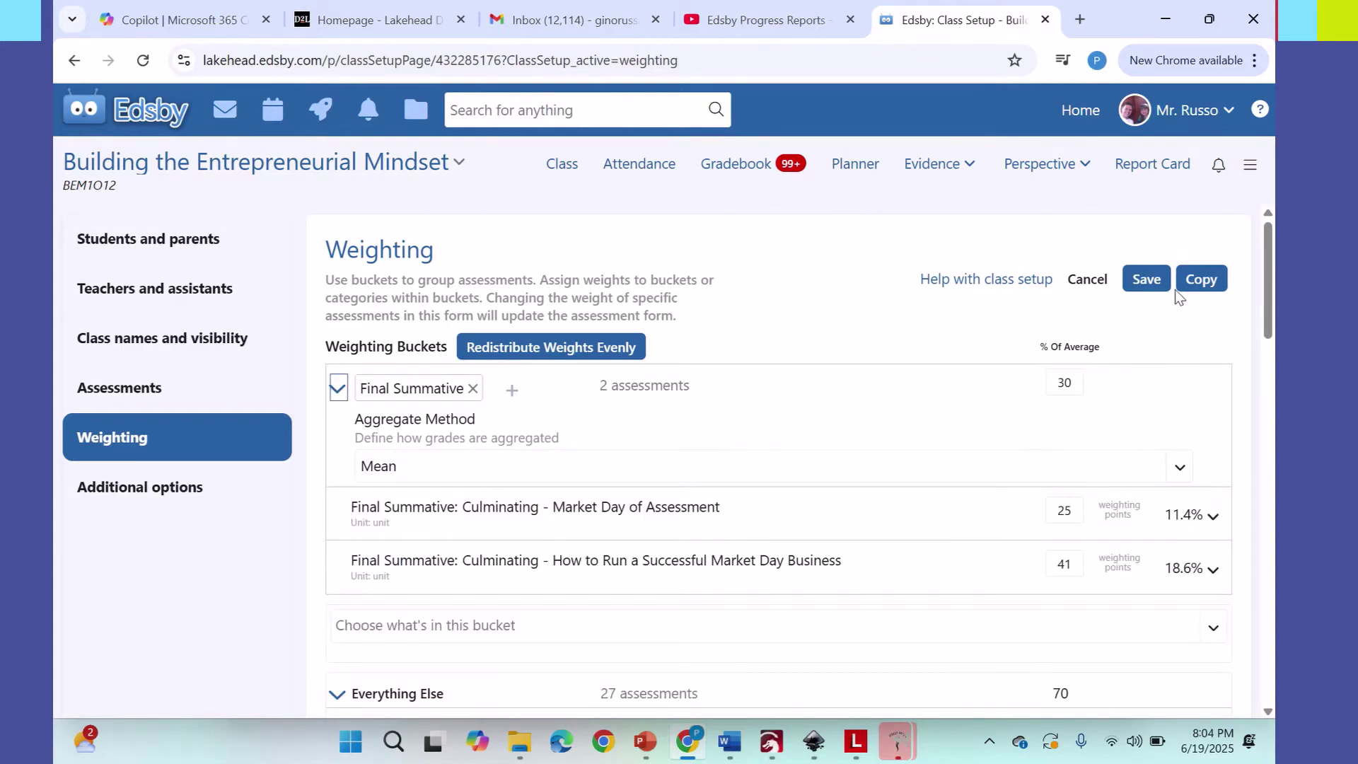
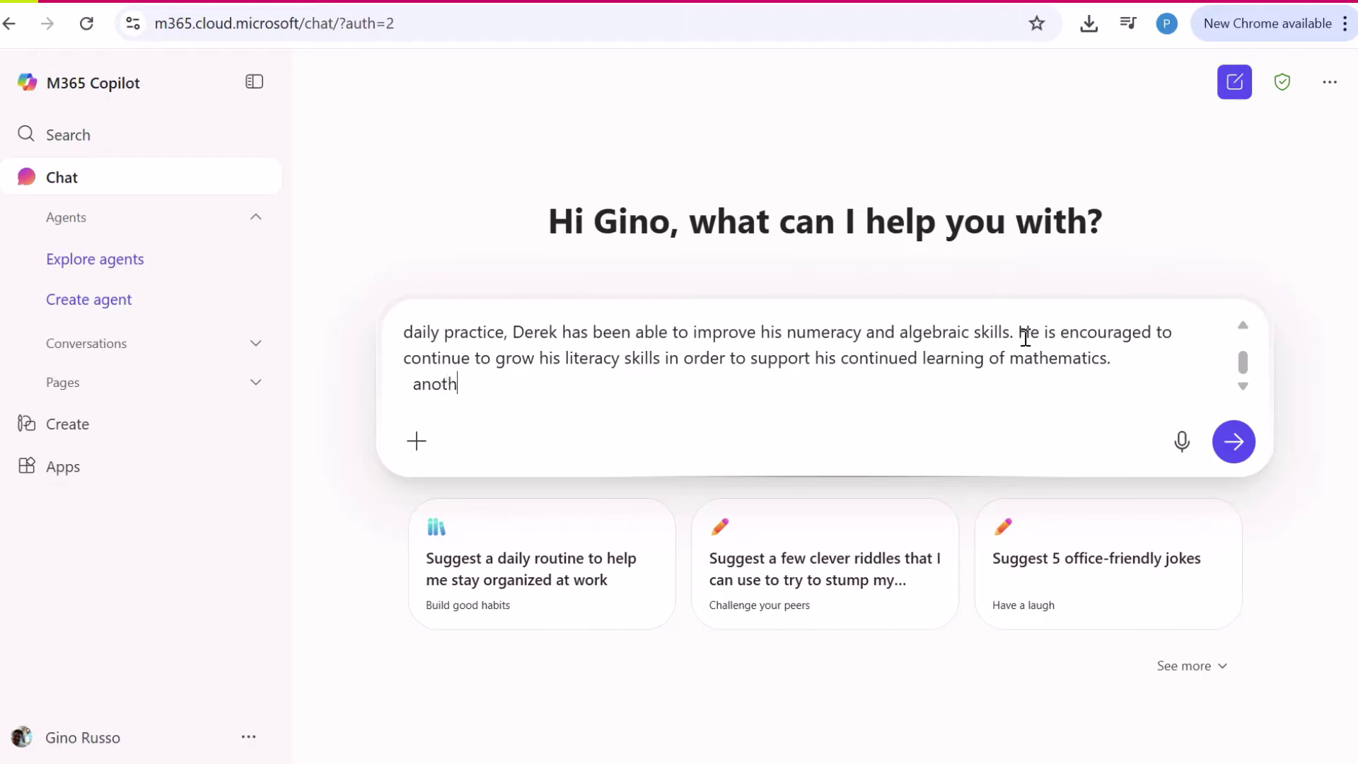
Step: Add the numeracy sample comment and the Geography comment from slide 8 in PowerPoint to the M365 Copilot prompt, and send it
key("ctrl+v")
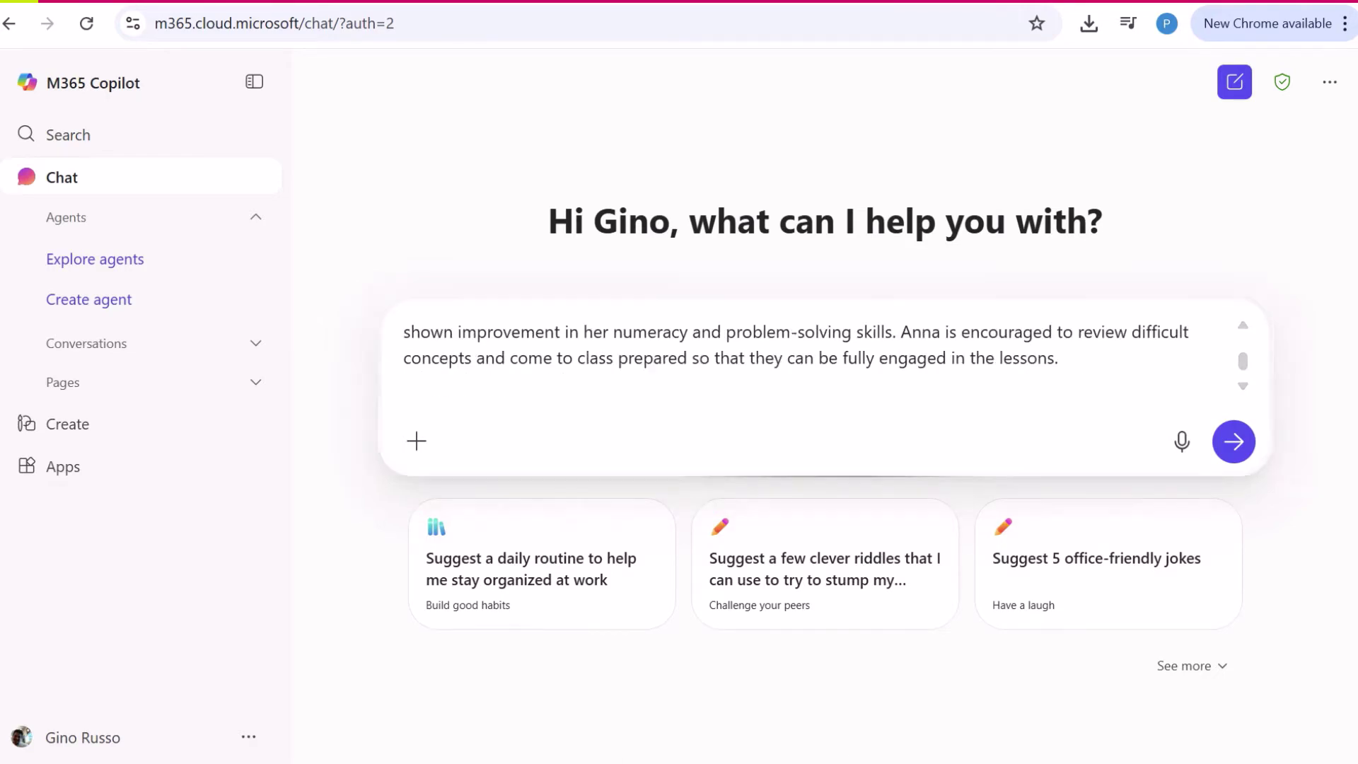
left_click(915, 698)
left_click(131, 619)
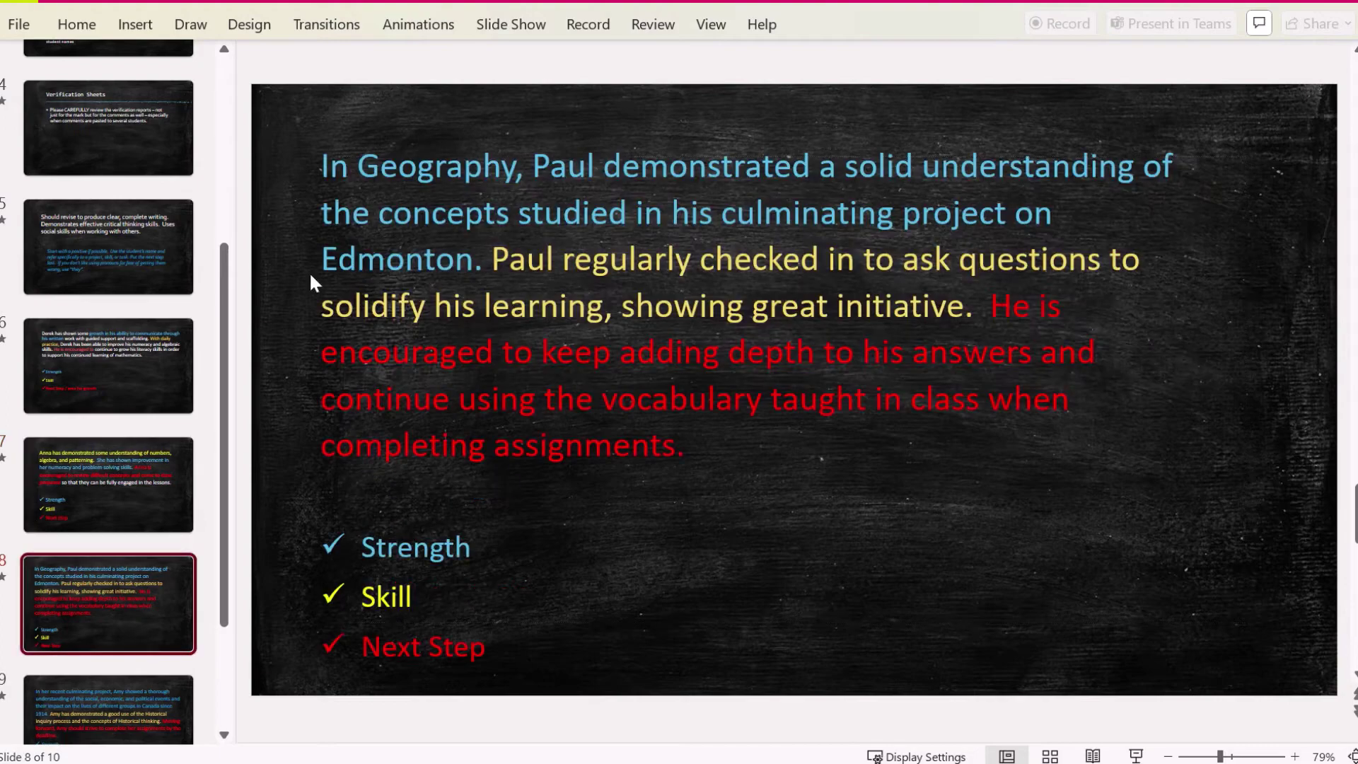
left_click_drag(324, 167, 846, 428)
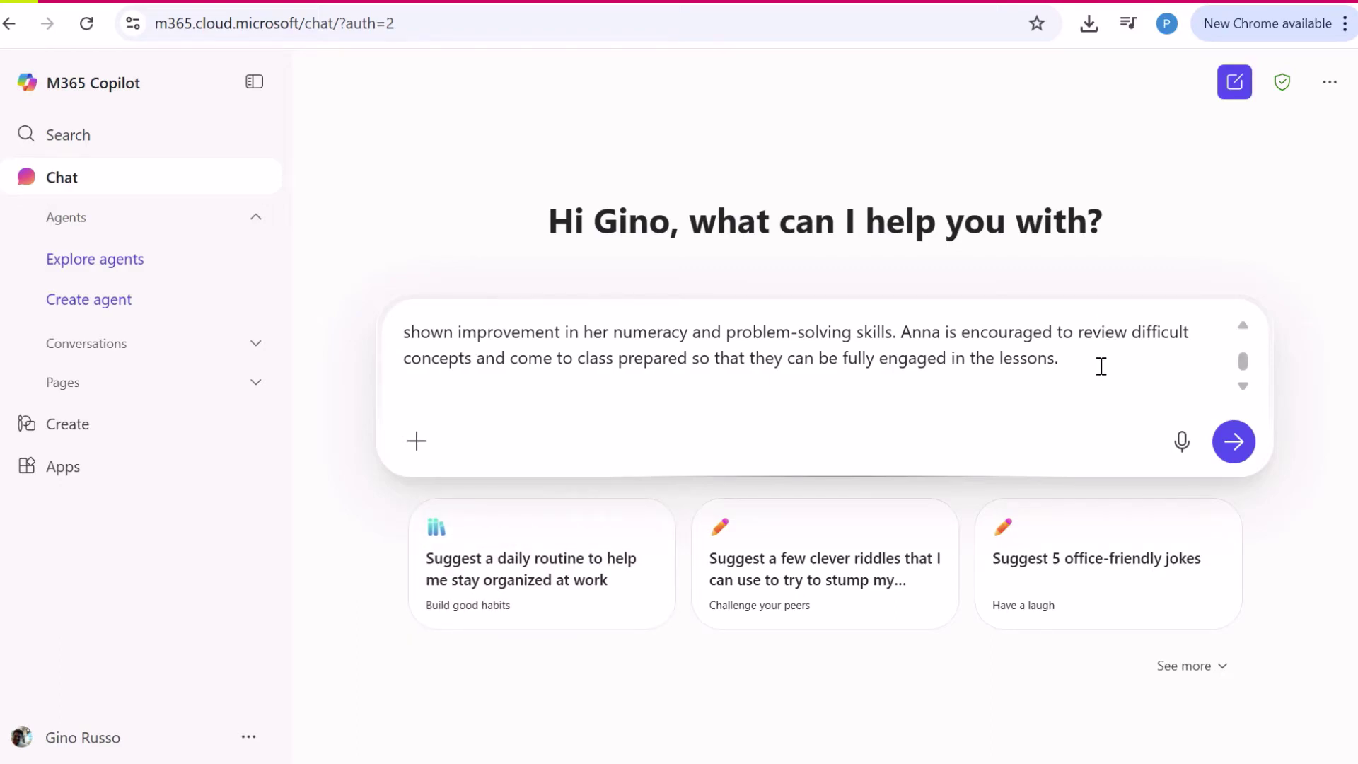
type("nother is -")
key("ctrl+v")
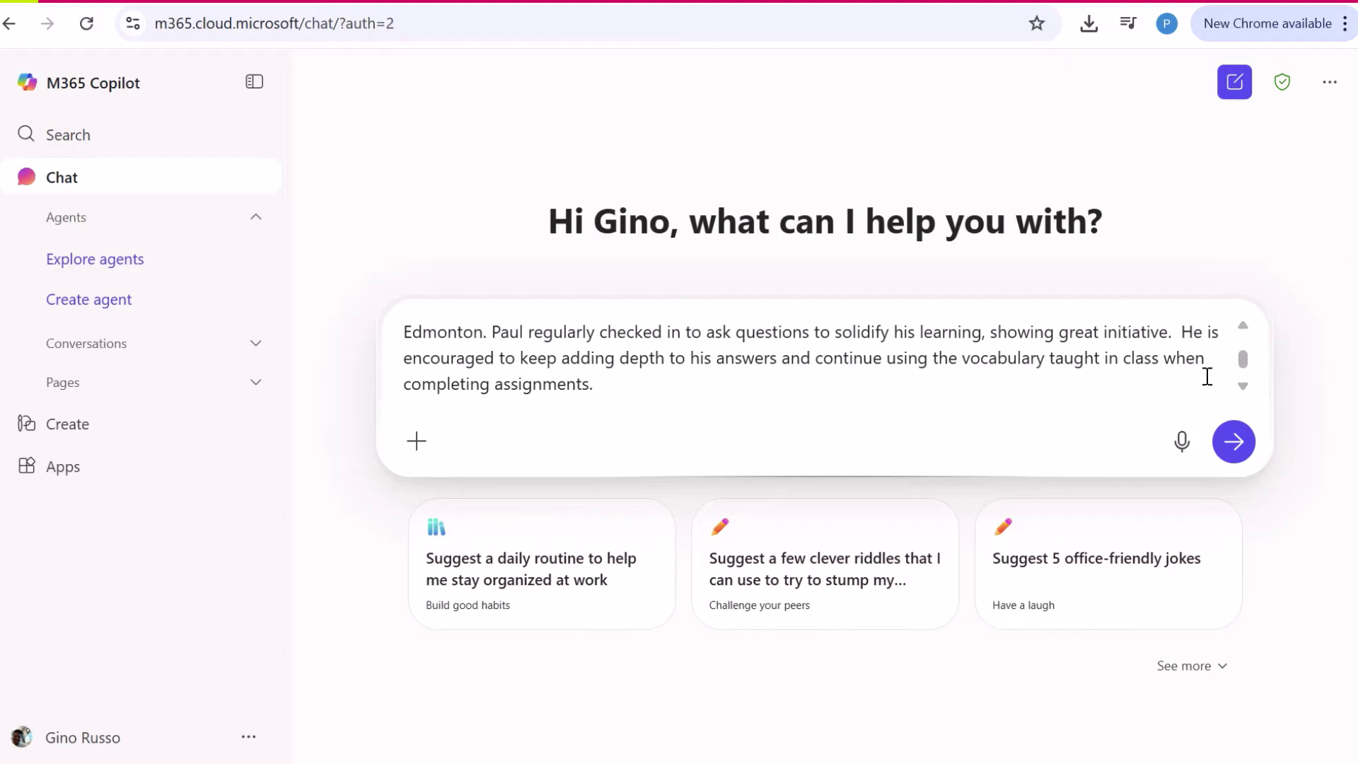
left_click(1234, 441)
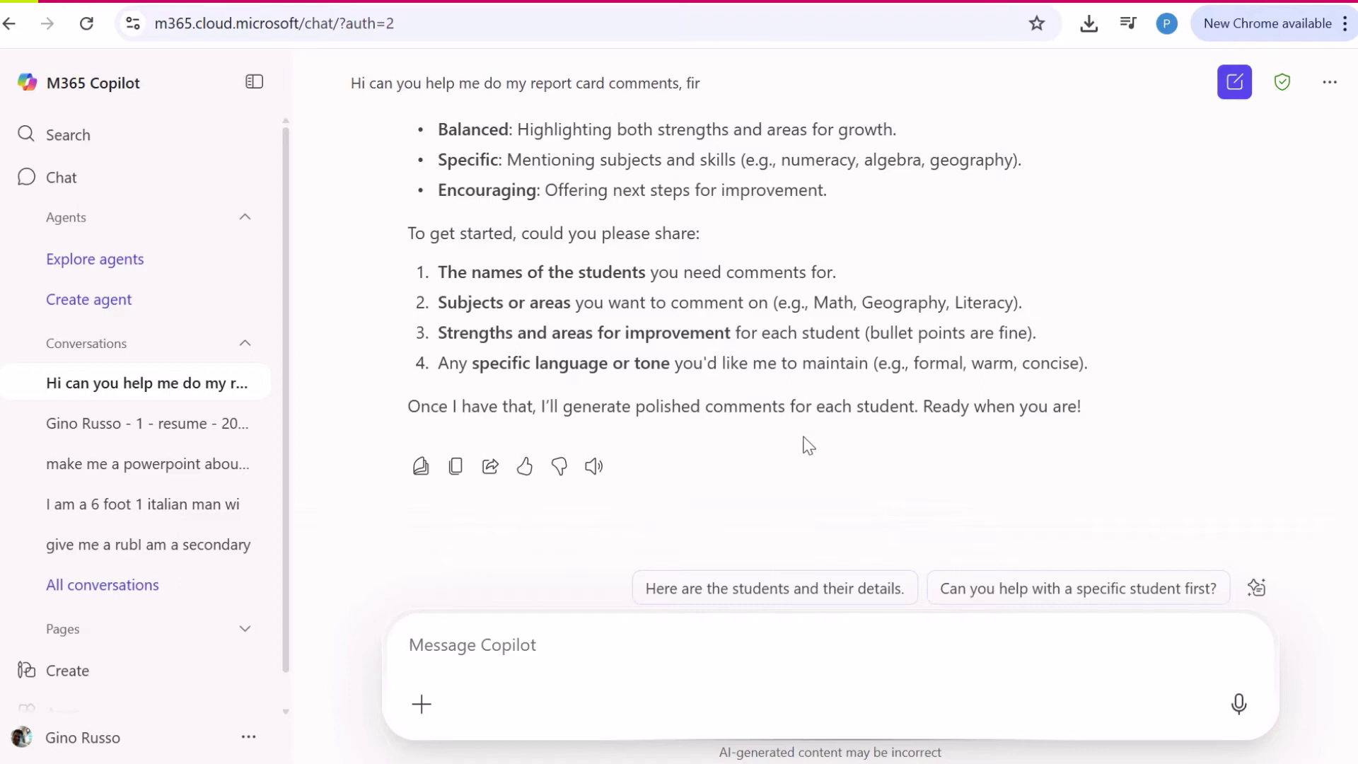
Step: Send Copilot the grade 9 business curriculum to comment on, with the BEM1O expectations for all strands copied from the Ontario curriculum page
type("first ill give you my curriculum that we are c")
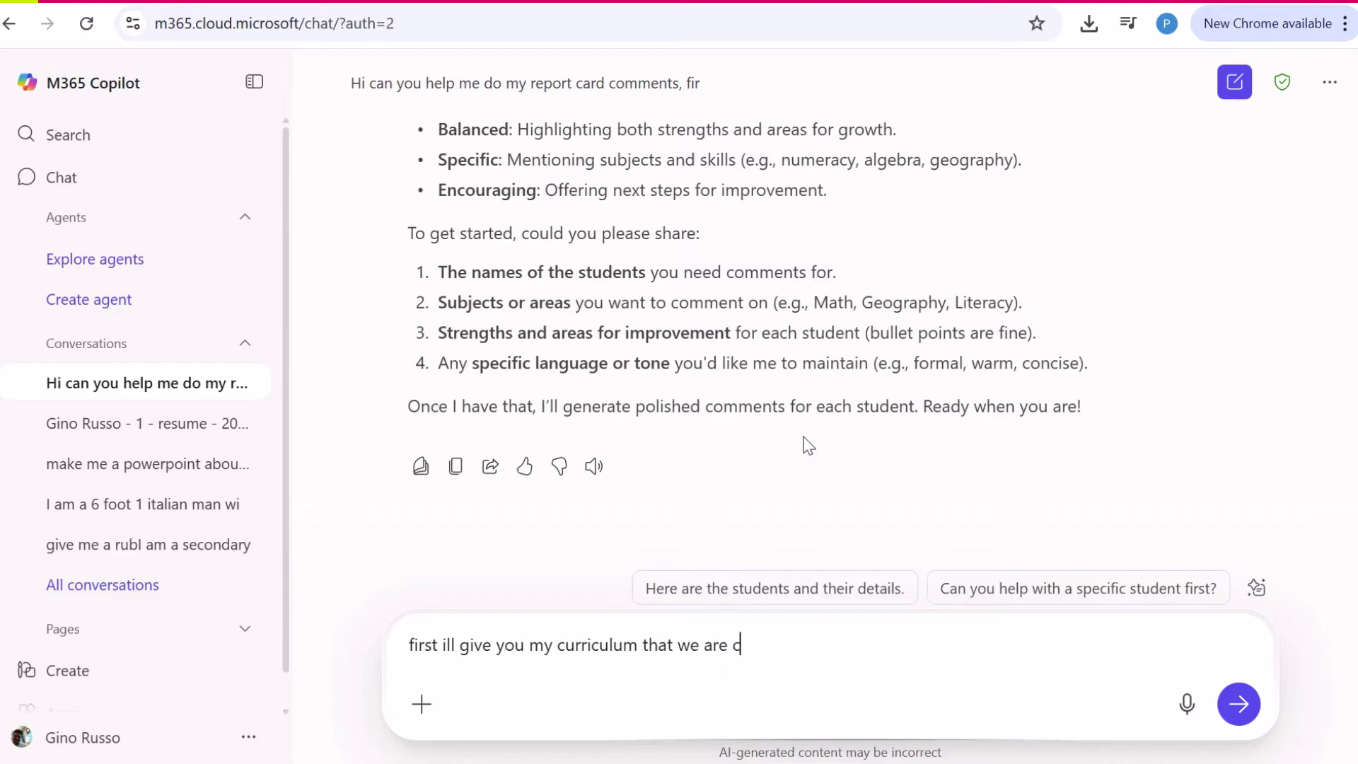
type("ommenting on -0")
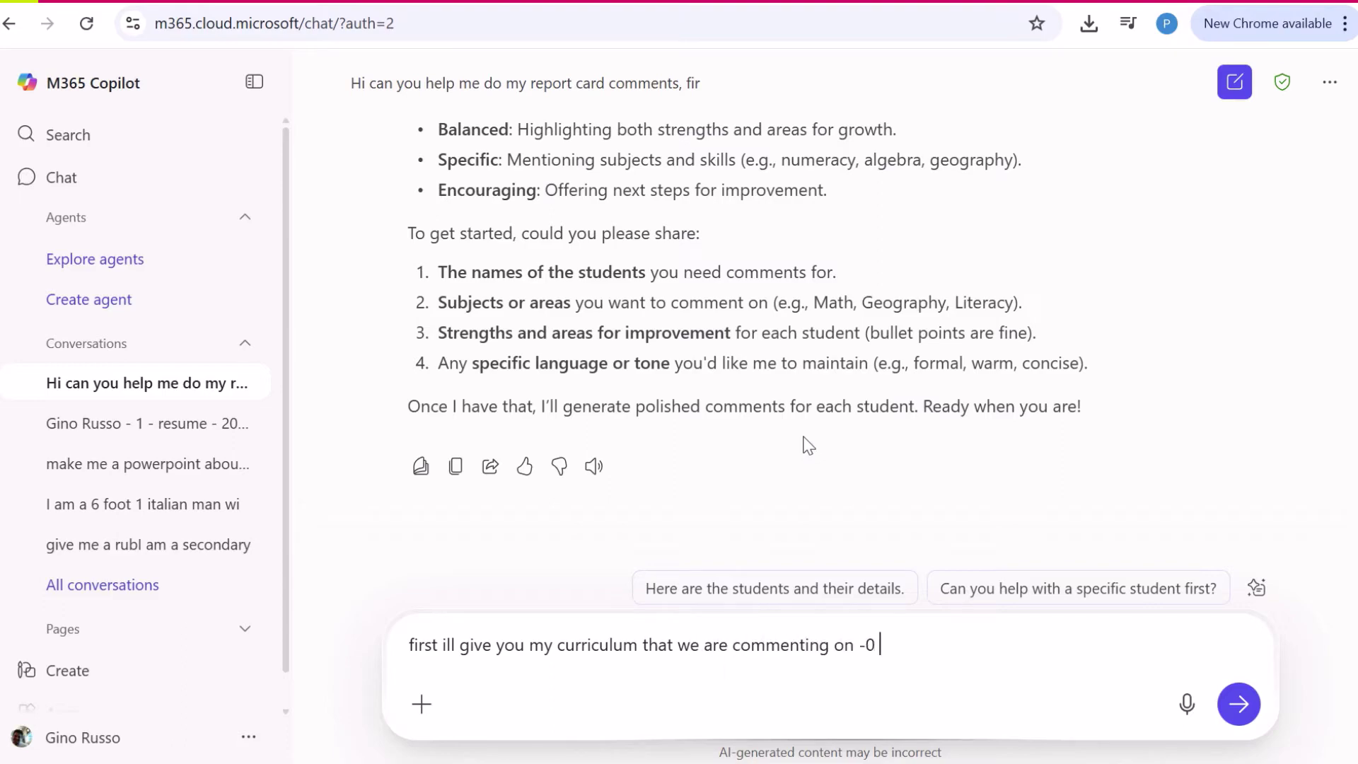
left_click(927, 1)
scroll(691, 471, "down", 1)
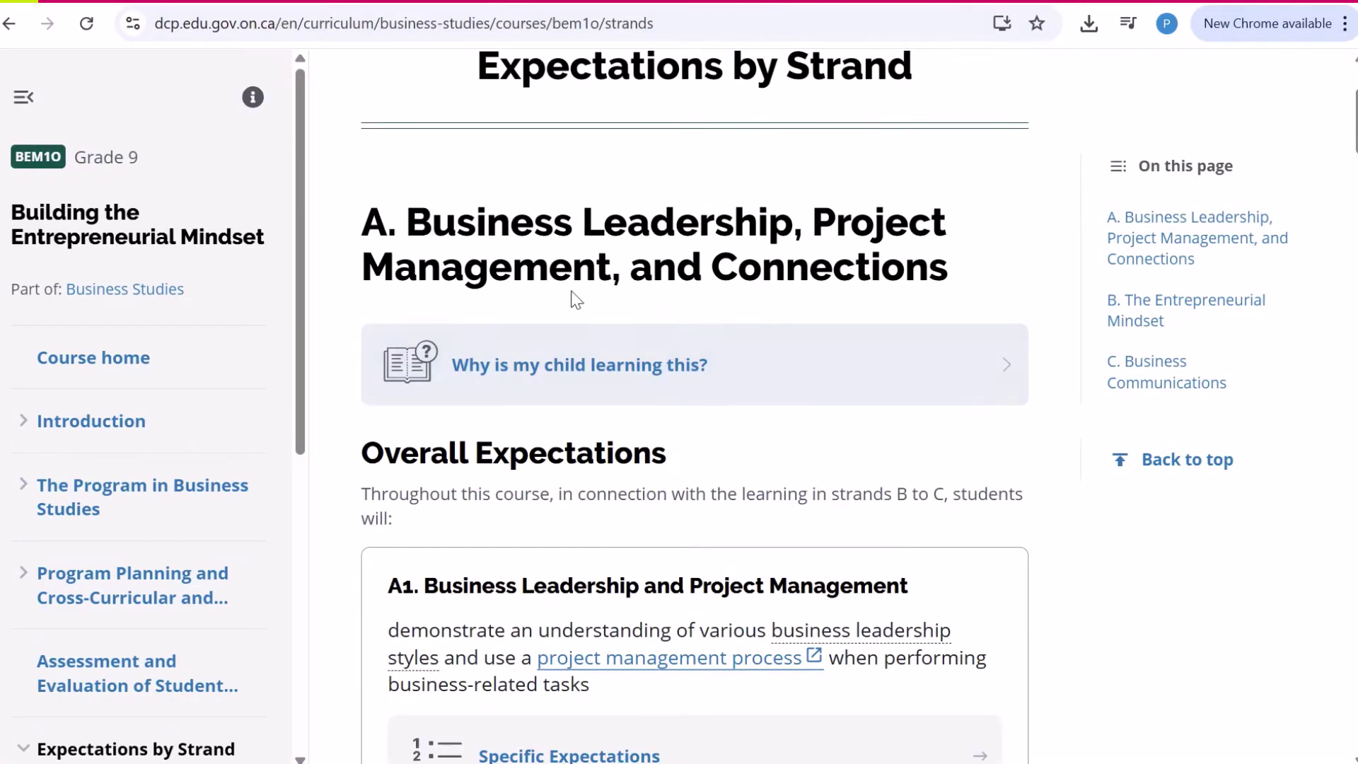
left_click_drag(370, 215, 559, 715)
left_click_drag(552, 559, 690, 607)
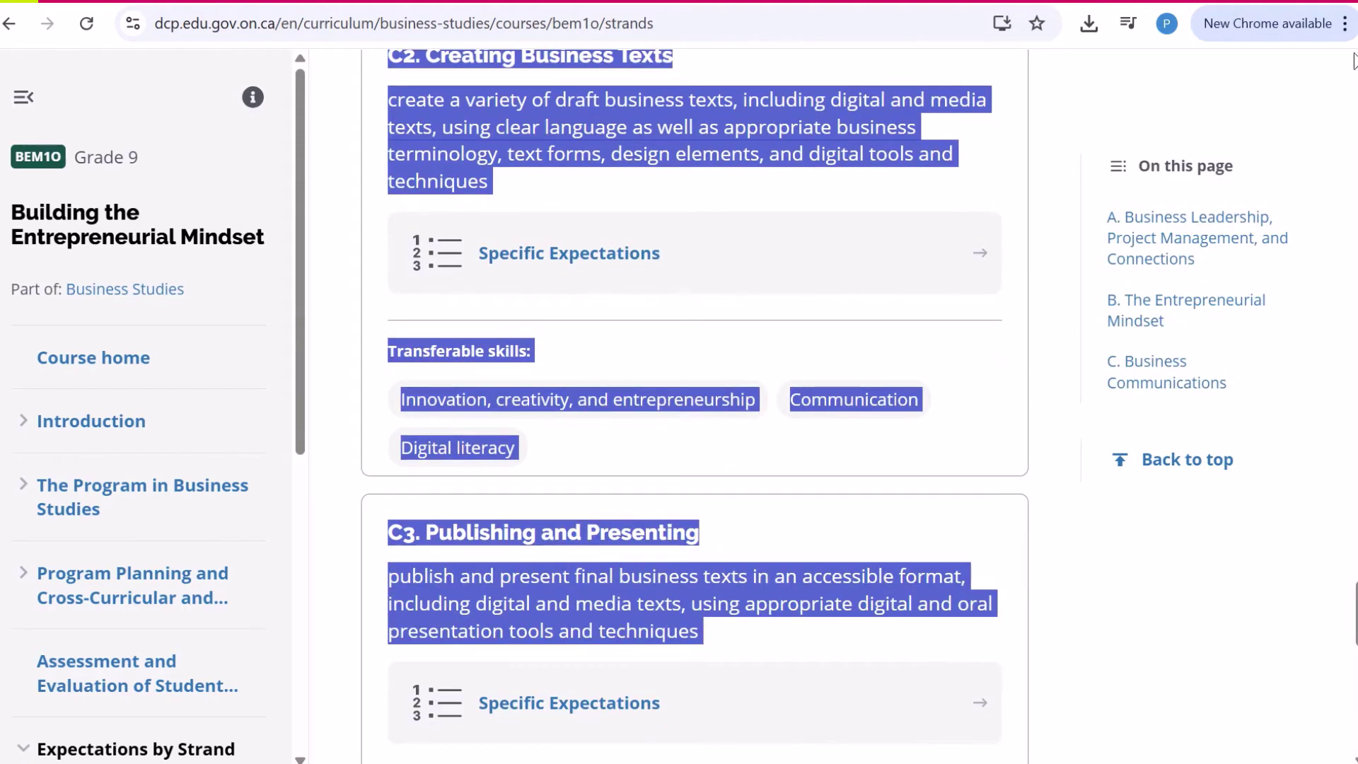
key("alt+Tab")
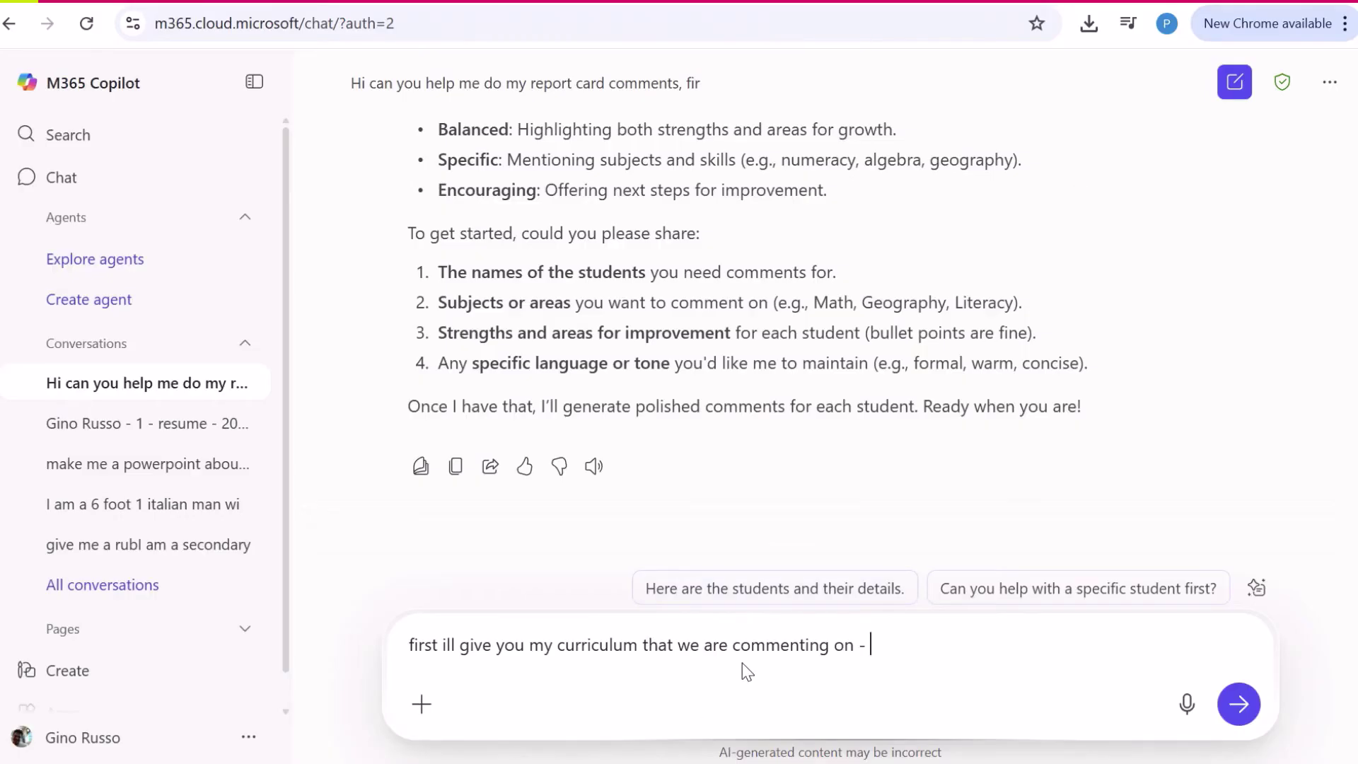
type("grade 9 business -")
key("ctrl+v")
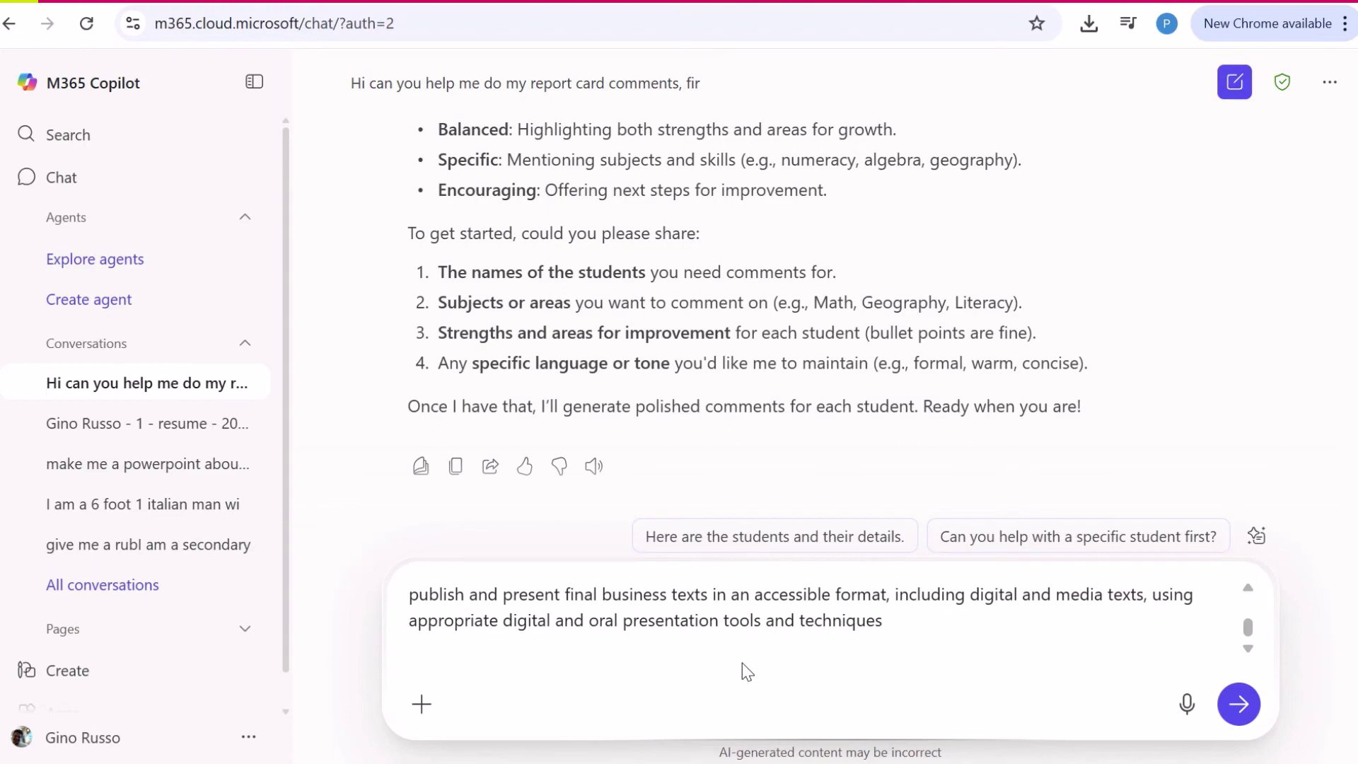
key("Return")
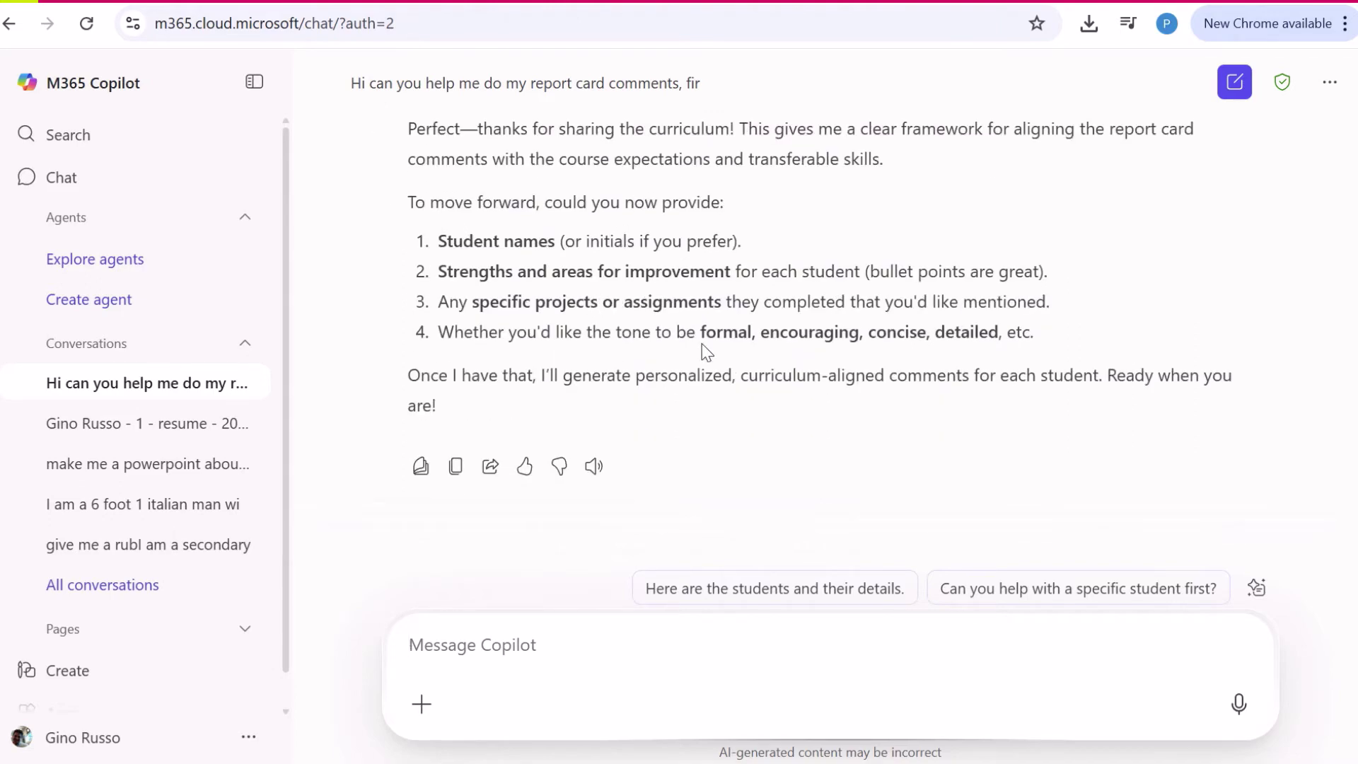
Step: Start a Copilot prompt requesting a comment for the first student, who did his Market day final activity on Candle Corner
left_click(832, 1)
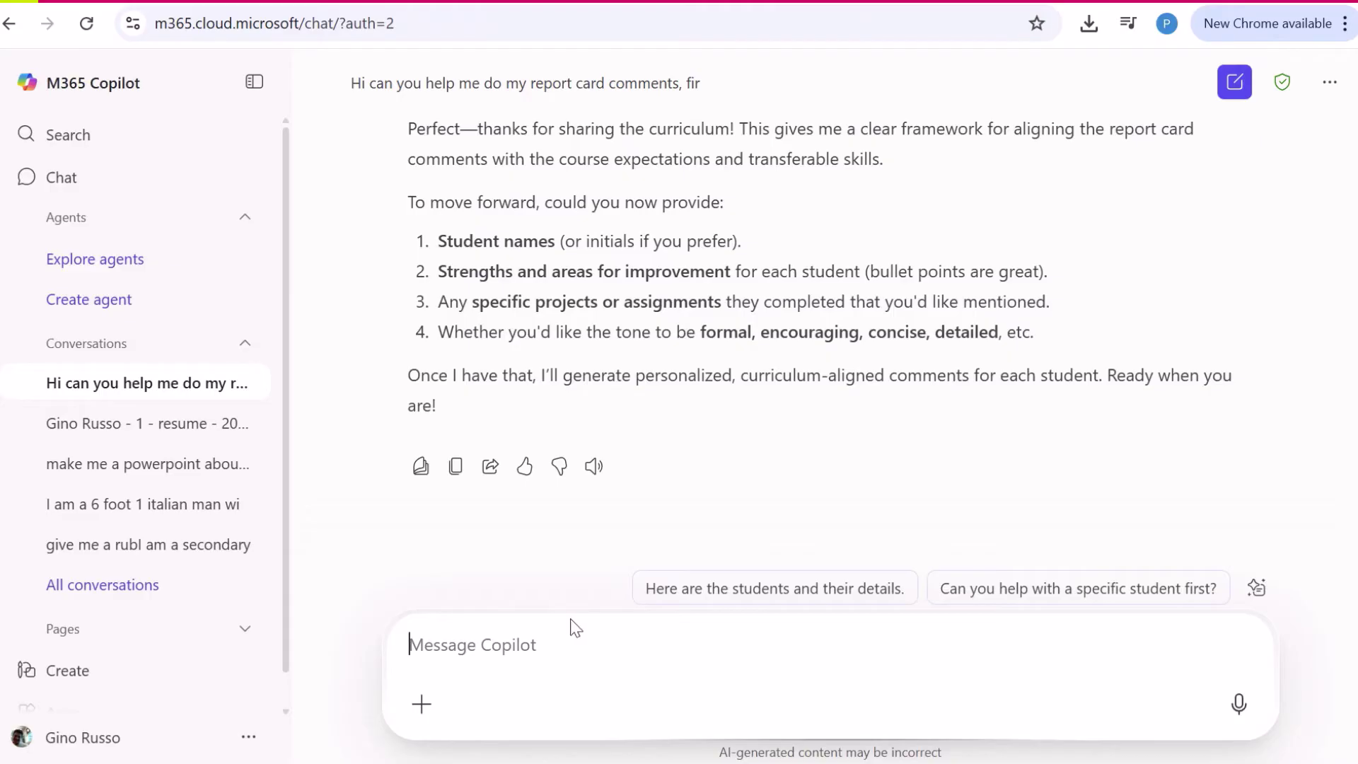
left_click(568, 649)
type("make ")
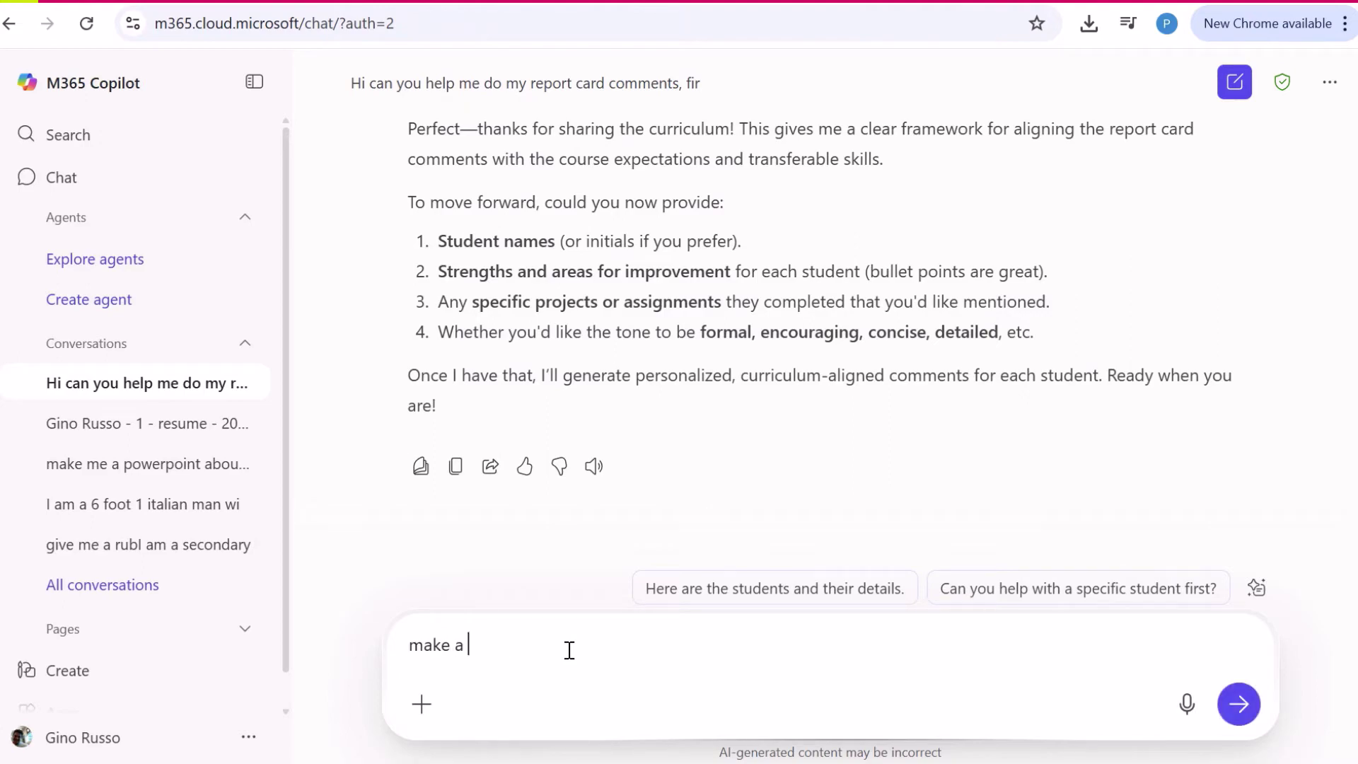
type("a co mm")
key("BackSpace")
key("BackSpace")
type("mment for Felix, who")
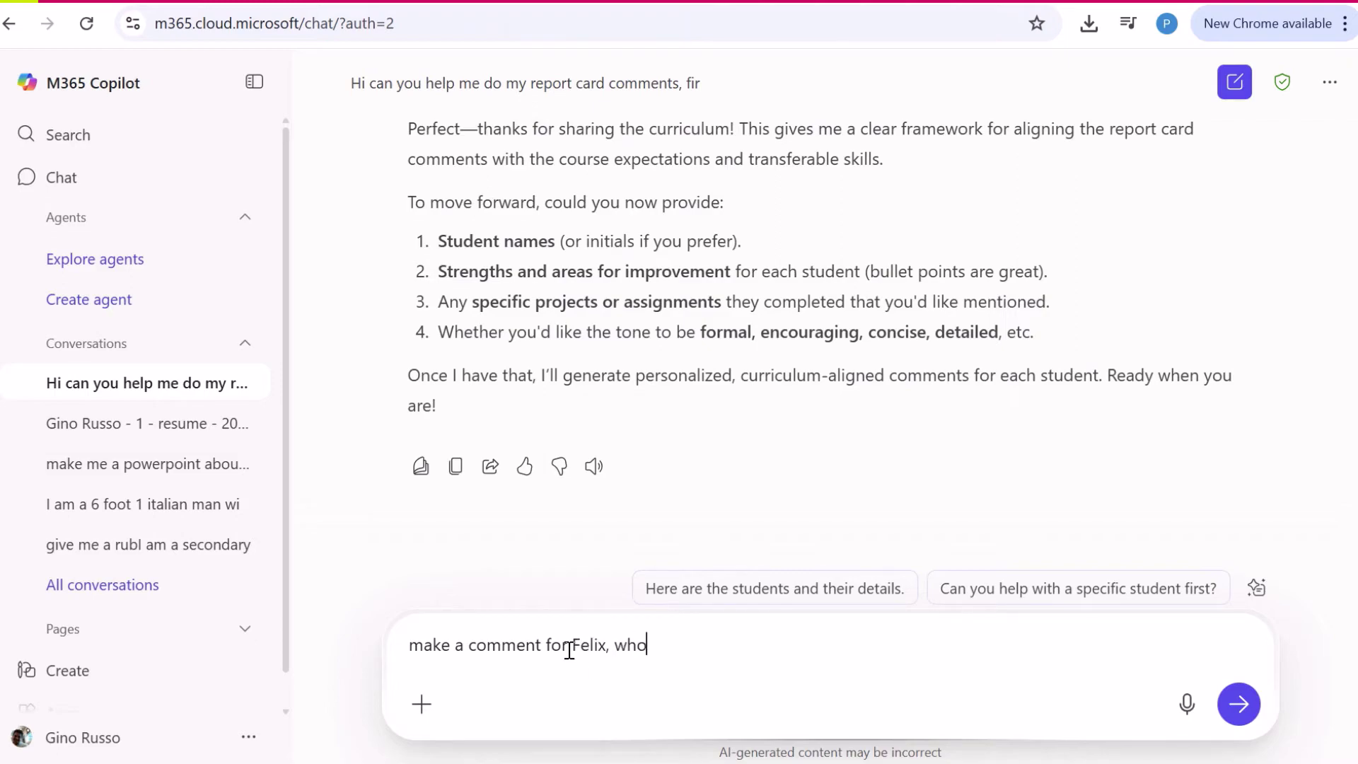
type(" did his Market day final activity onb")
key("BackSpace")
type("Candle Corner ")
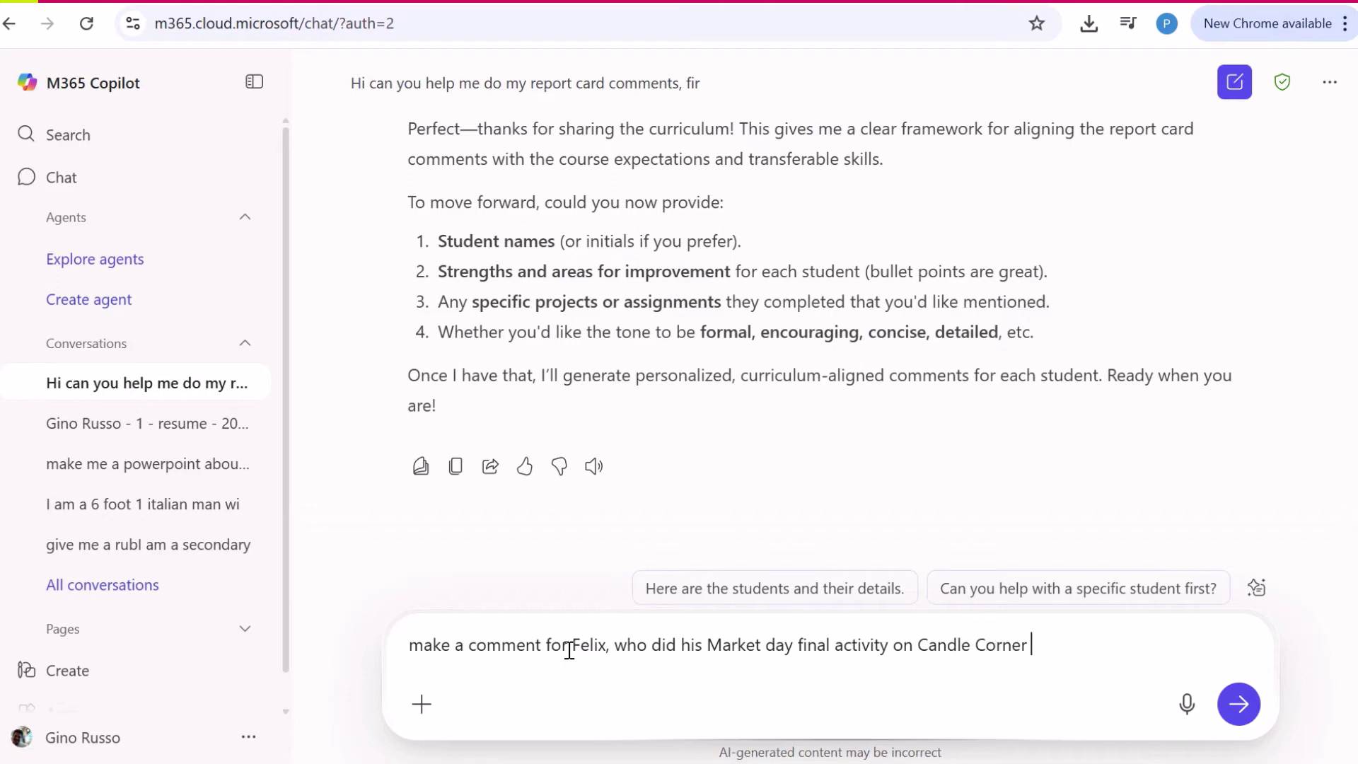
Step: Add that the activity was really good and the student works well with groups and is a leader in class, and send the prompt
type("and")
key("BackSpace")
key("BackSpace")
key("BackSpace")
key("BackSpace")
type("which")
type("was really good.  Felix also woirk")
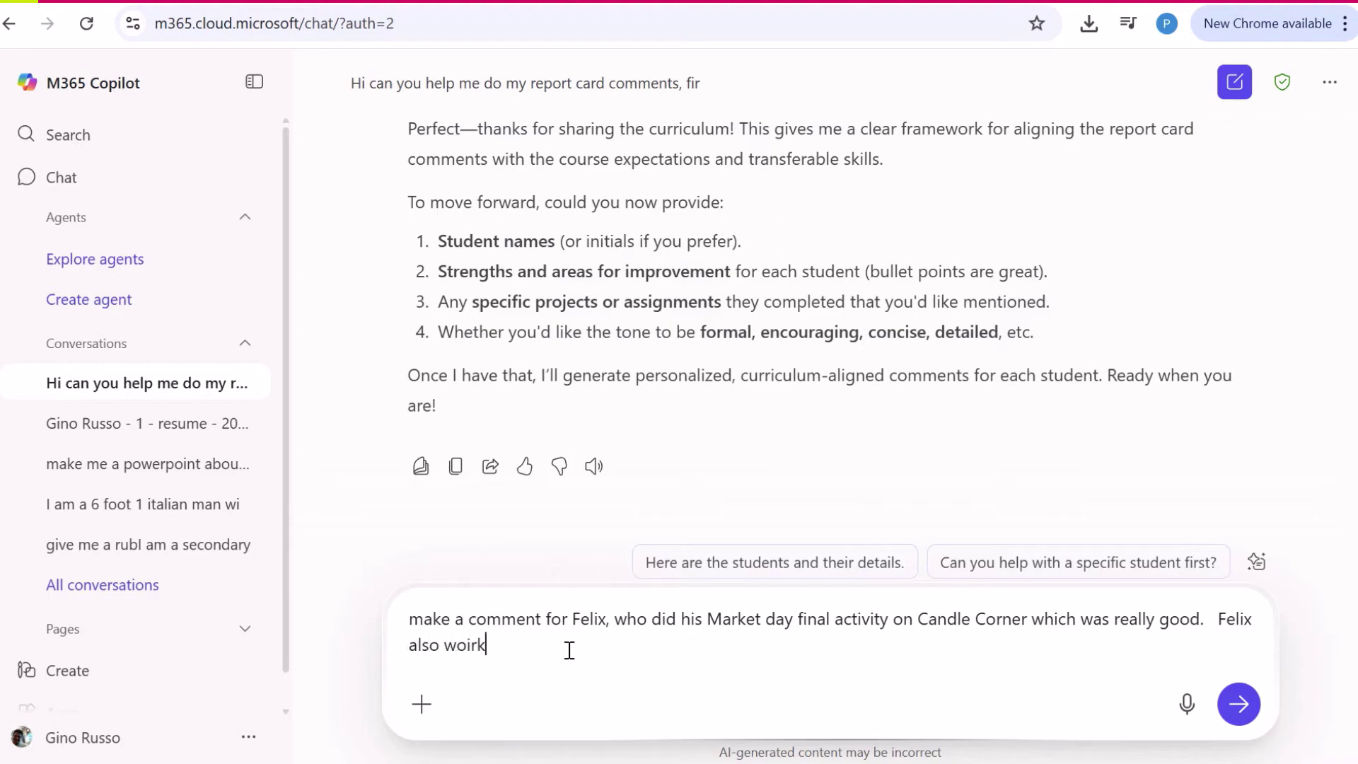
key("BackSpace")
type("rks well with groups and is a leader ")
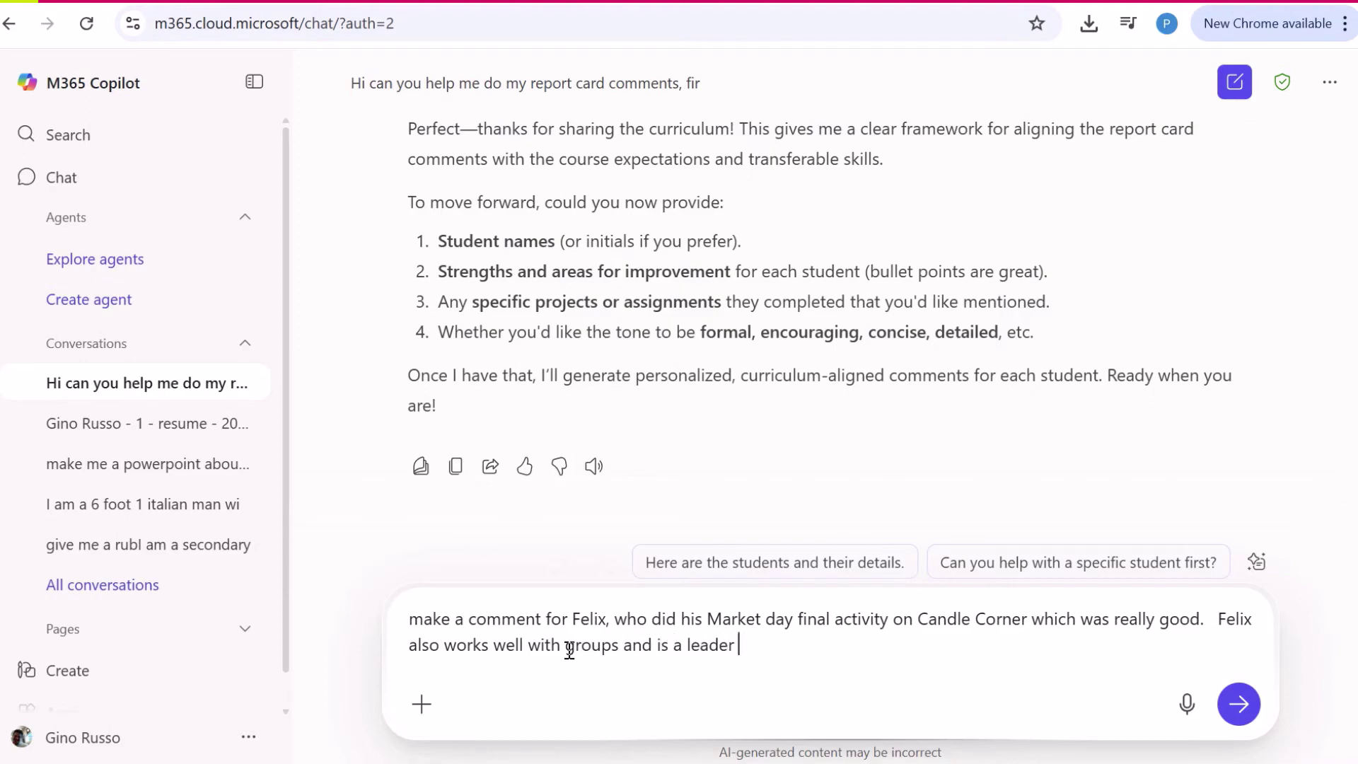
type("in class")
key("Return")
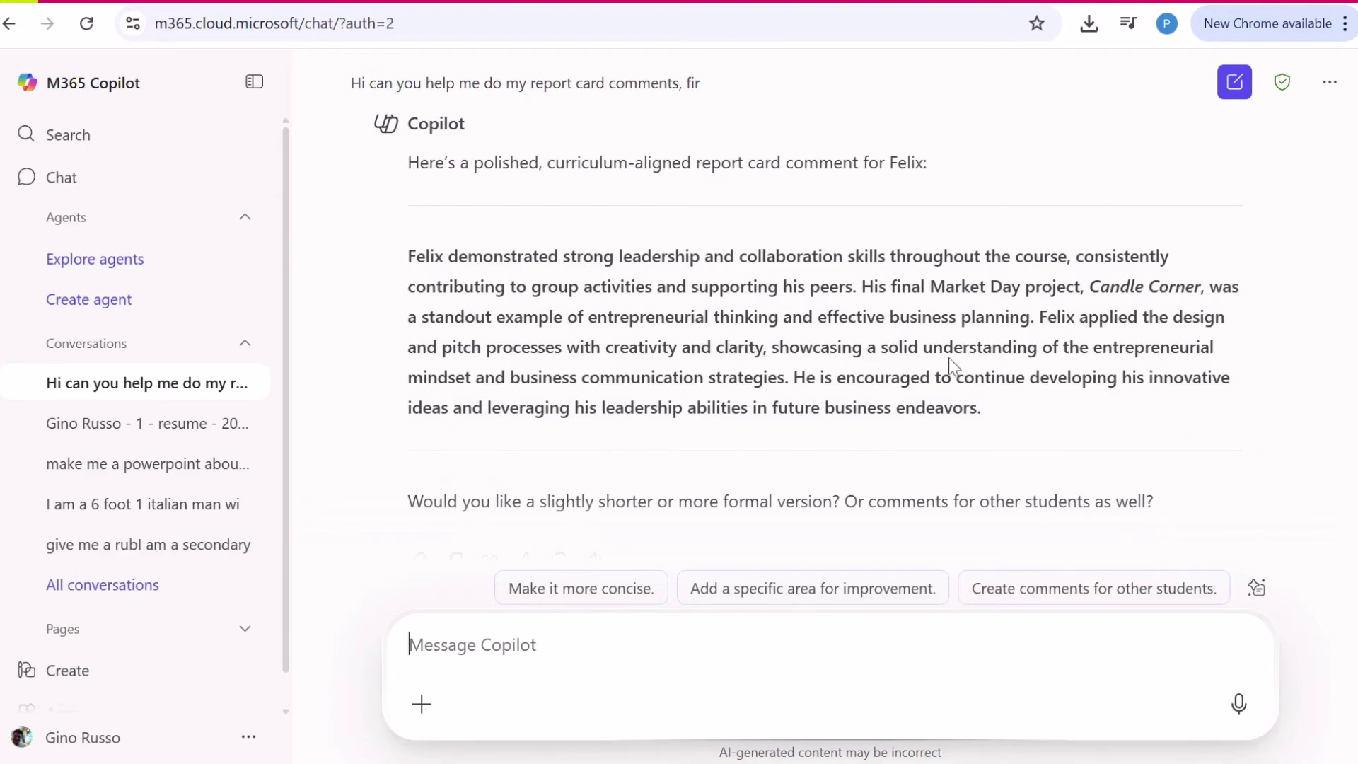
Step: Copy Copilot's drafted comment into the first student's comment field on the Sem 1 Midterm report card in Edsby
left_click_drag(991, 416, 976, 463)
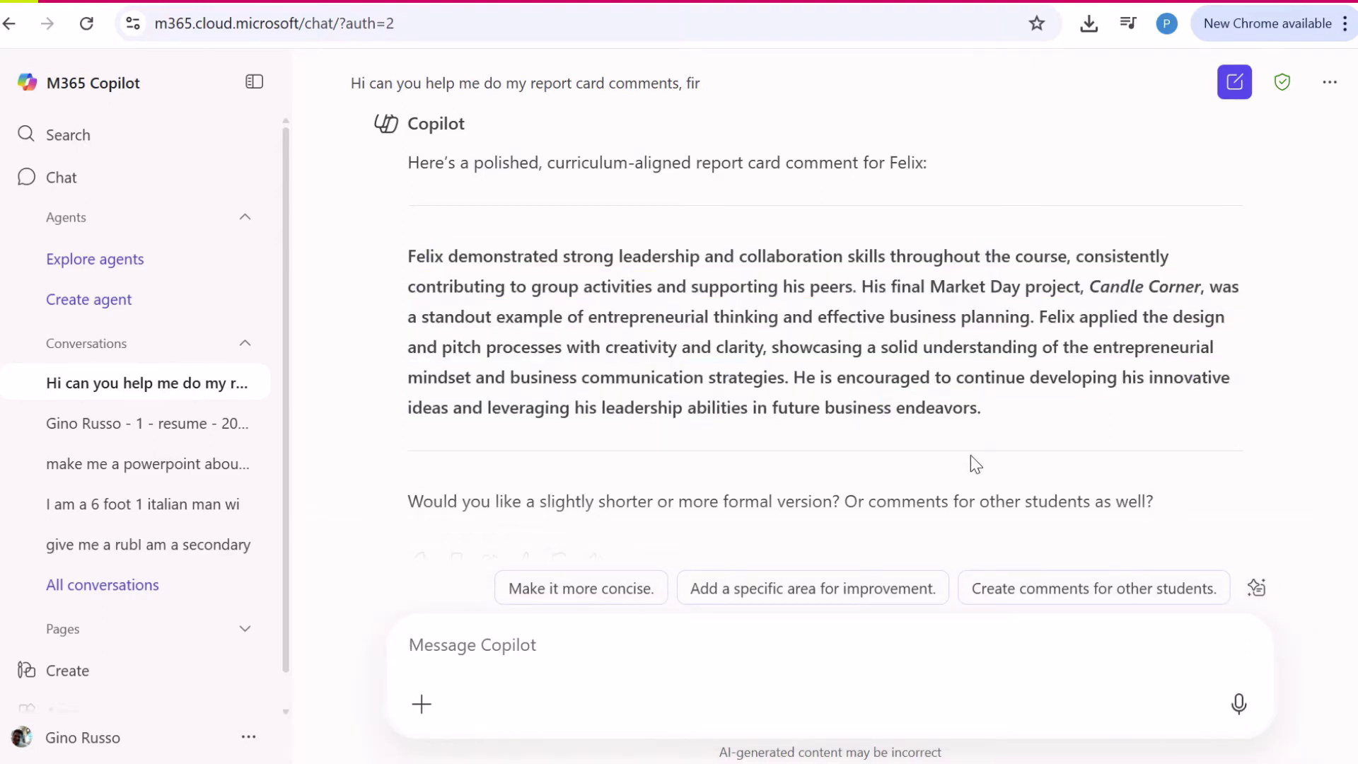
left_click_drag(402, 254, 788, 377)
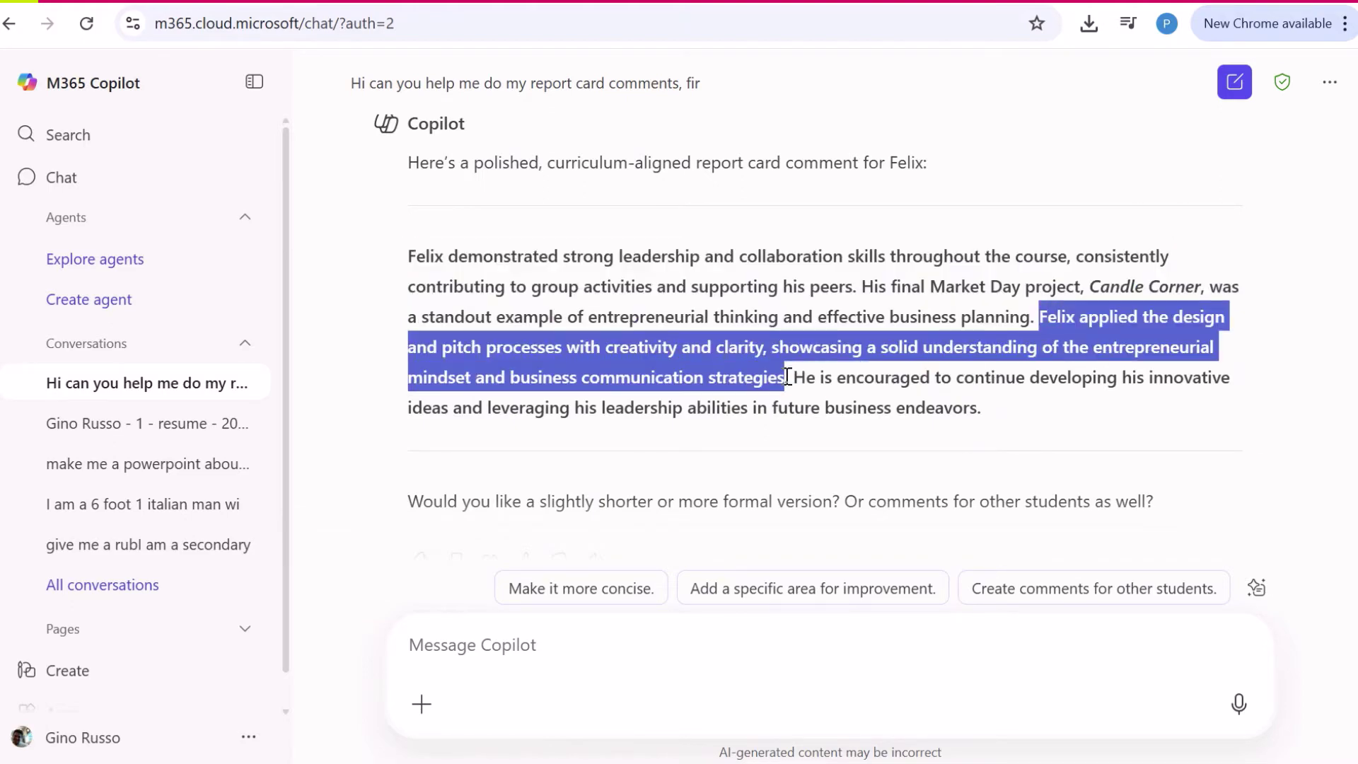
left_click_drag(1071, 394, 410, 249)
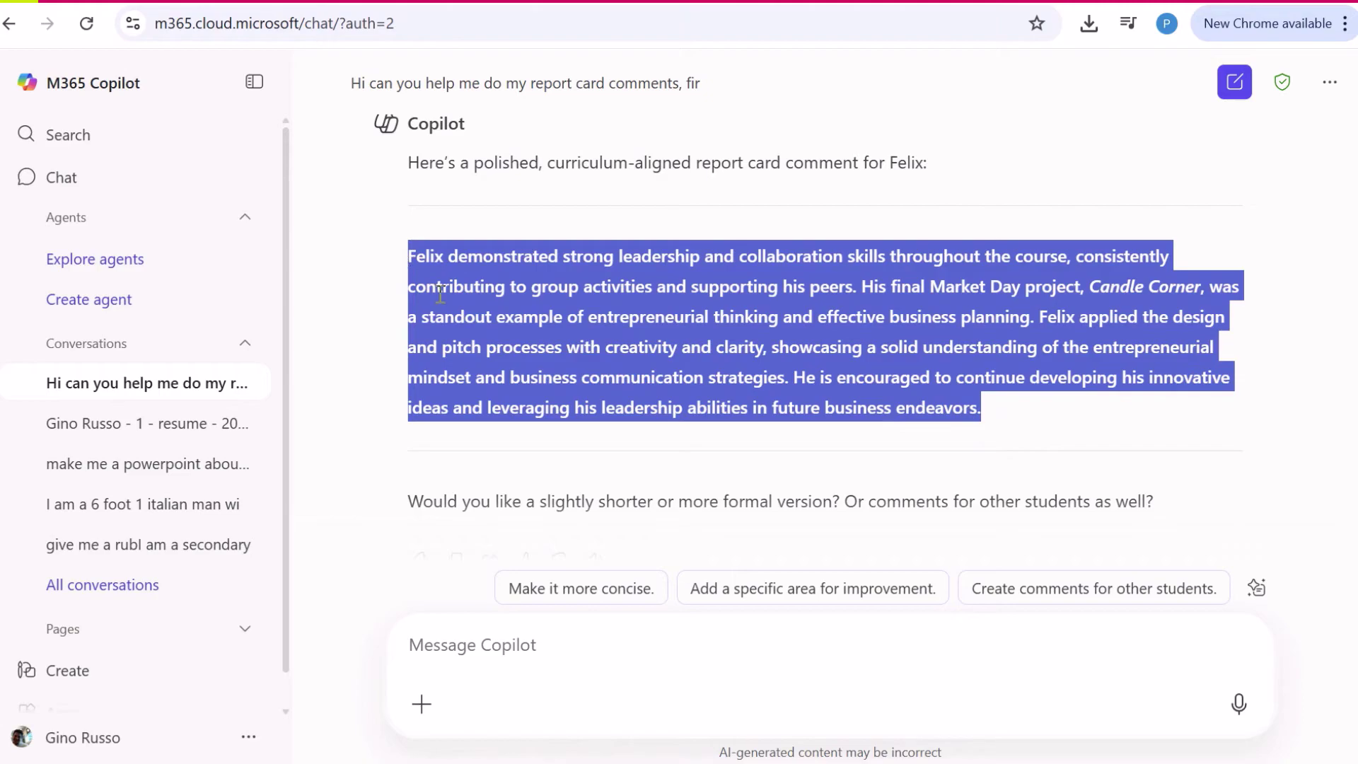
key("alt+Tab")
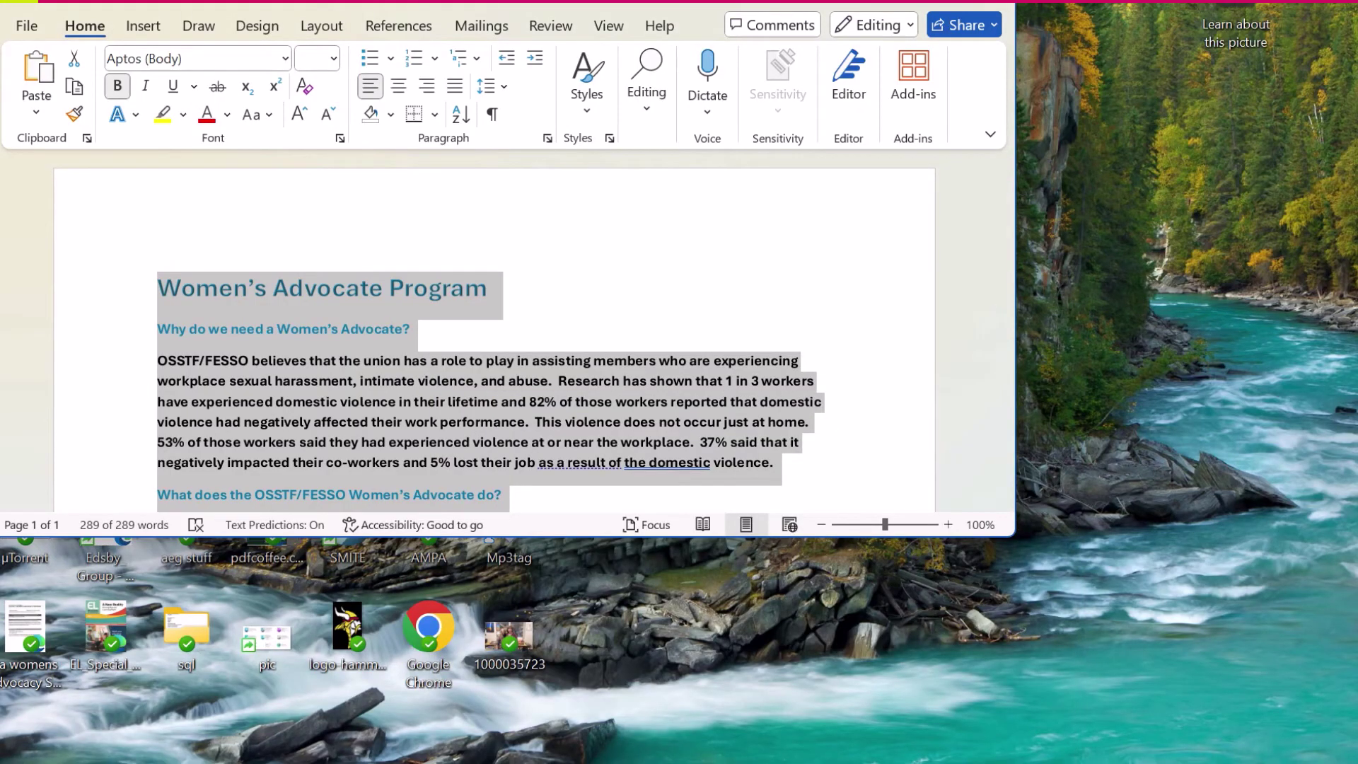
key("alt+Tab")
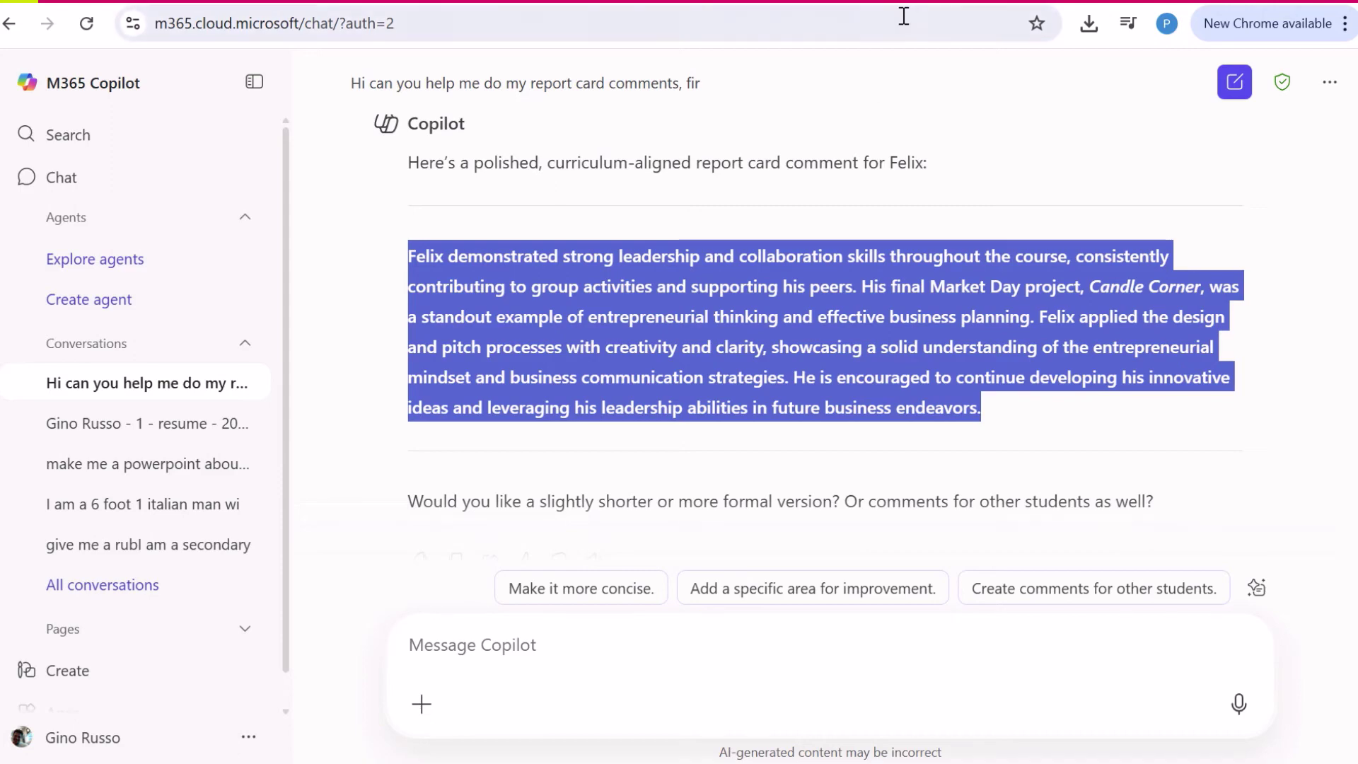
key("ctrl+Tab")
left_click(367, 472)
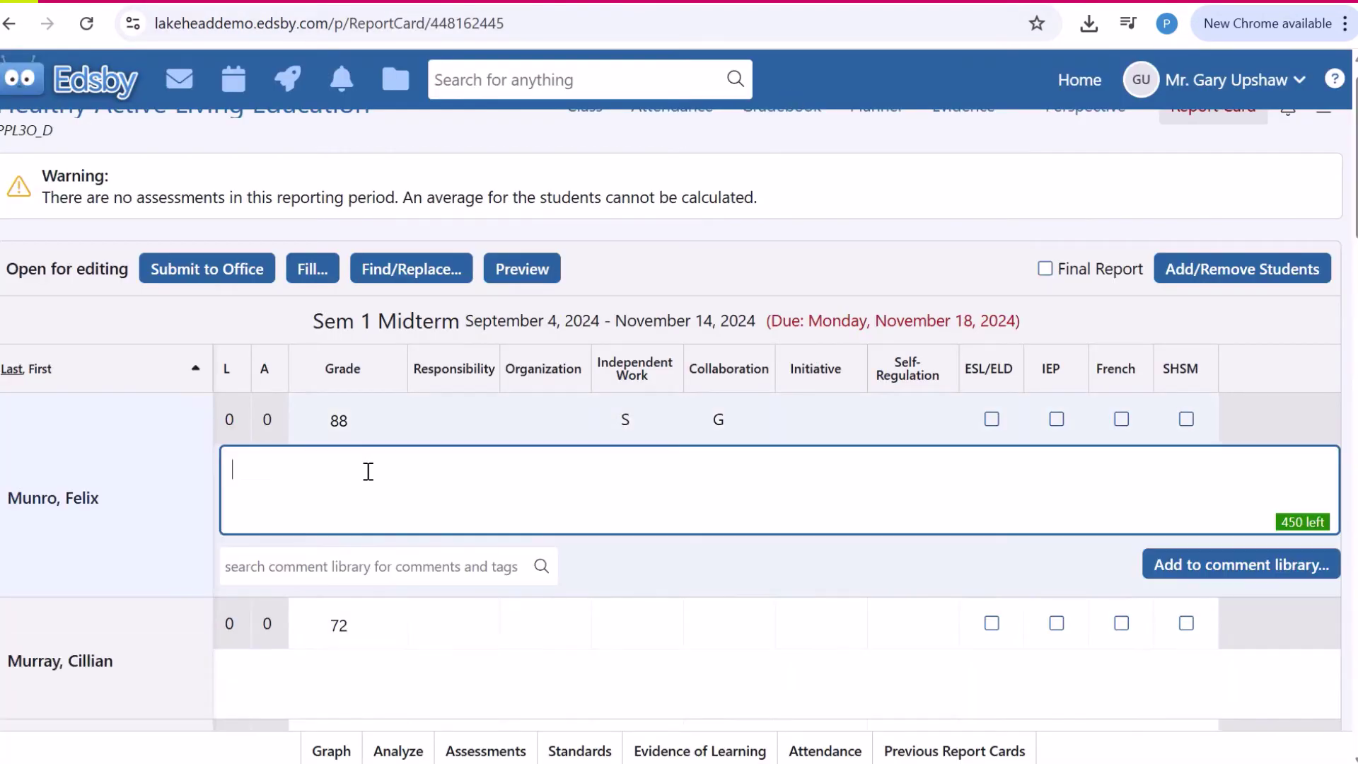
type("Felix demonstrated strong leadership and collaboration skills throughout the course, consistently contributing to group activities and supporting his peers. His final Market Day project, Candle Corner, was a standout example of entrepreneurial thinking and effective business planning. Felix applied the design and pitch processes with creativity and clarity, showcasing a solid understanding of the entrepreneurial mindset and business communication strategies. He is encouraged to continue developing his innovative ideas and leveraging his leadership abilities in future business endeavors.")
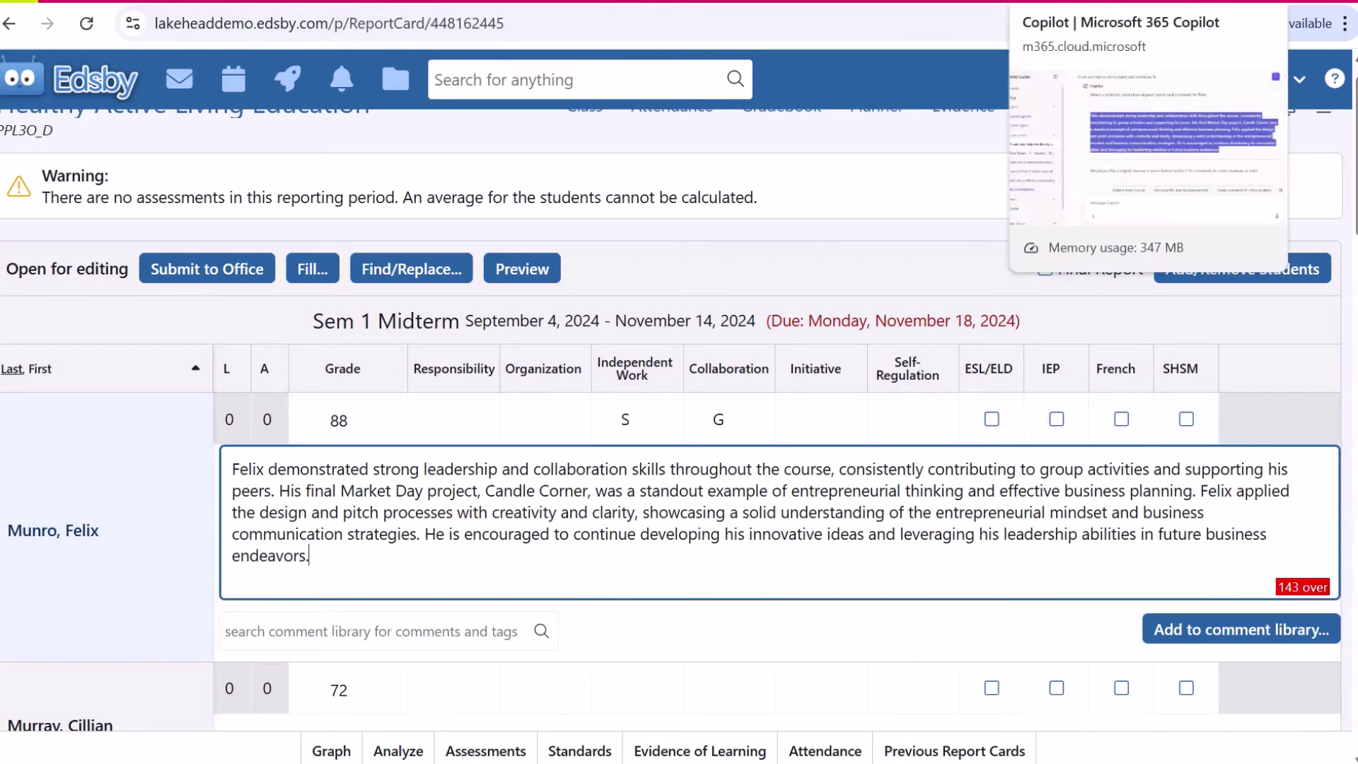
Step: Switch back to M365 Copilot and tell it the comment is too wordy, 140 characters over, and should be made shorter
left_click(1061, 3)
left_click(595, 646)
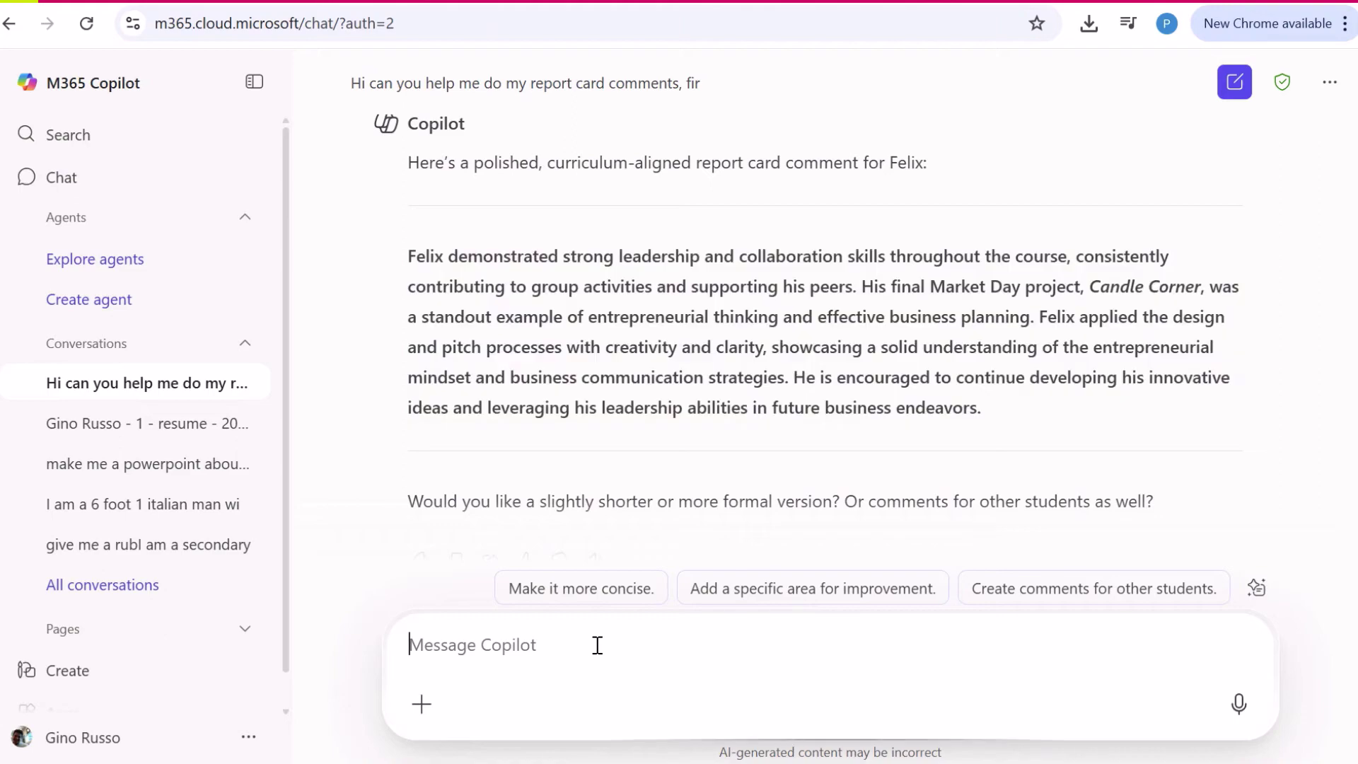
type("You are being")
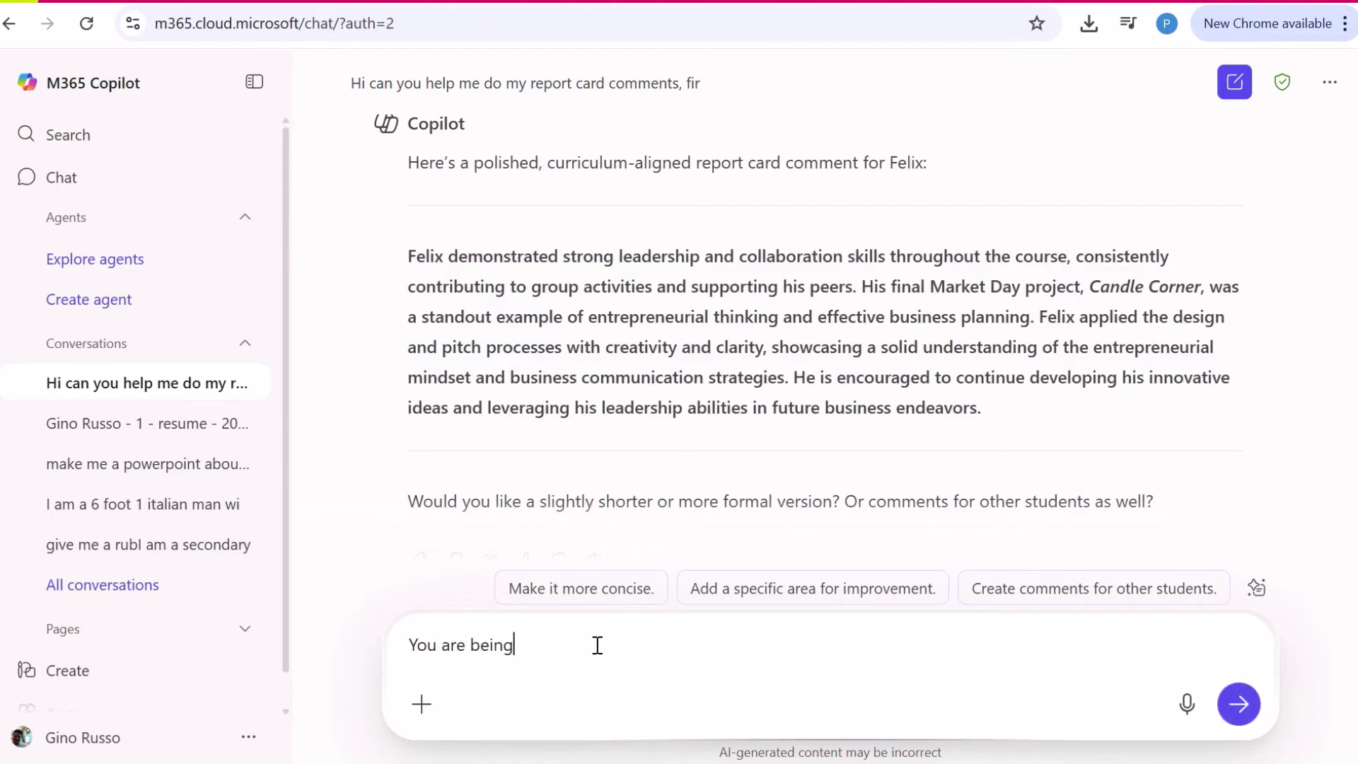
type(" to wordy, You are 140 charact")
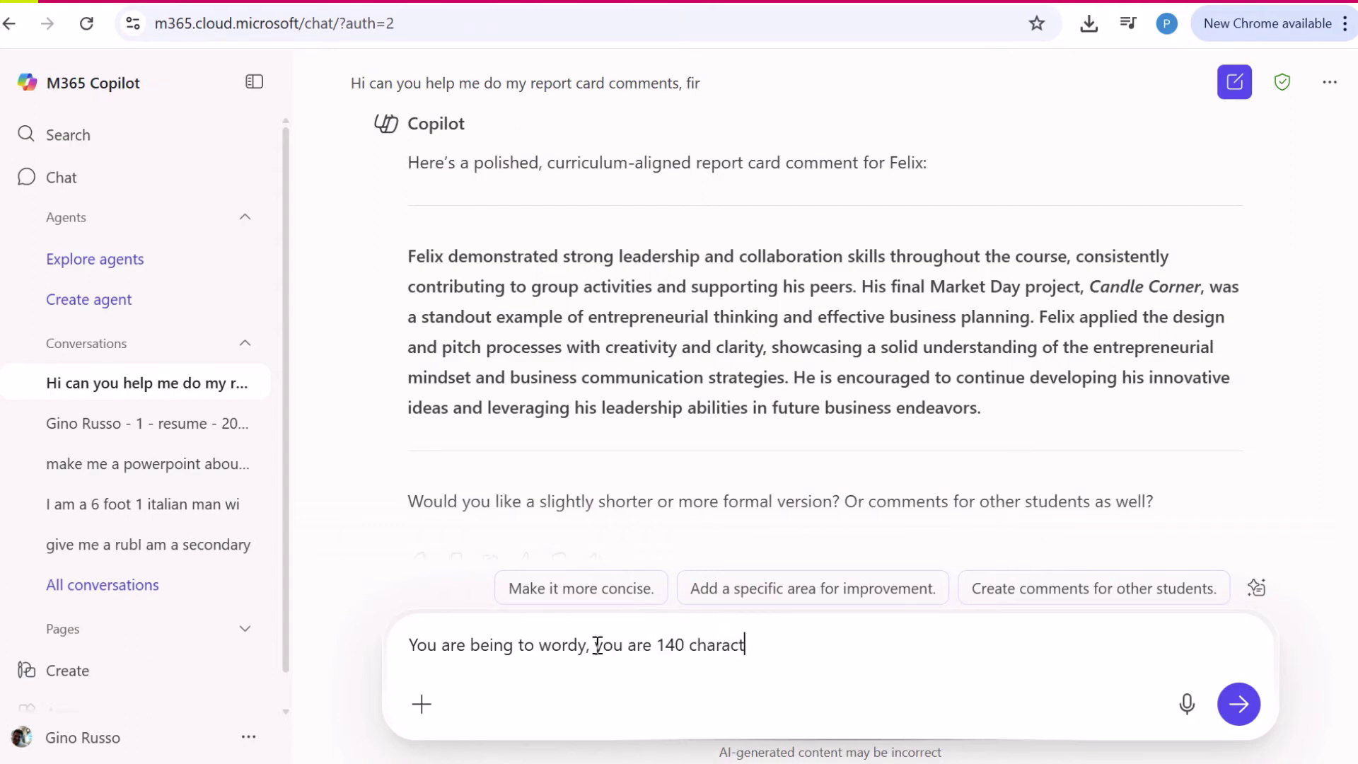
type("ers over, make it")
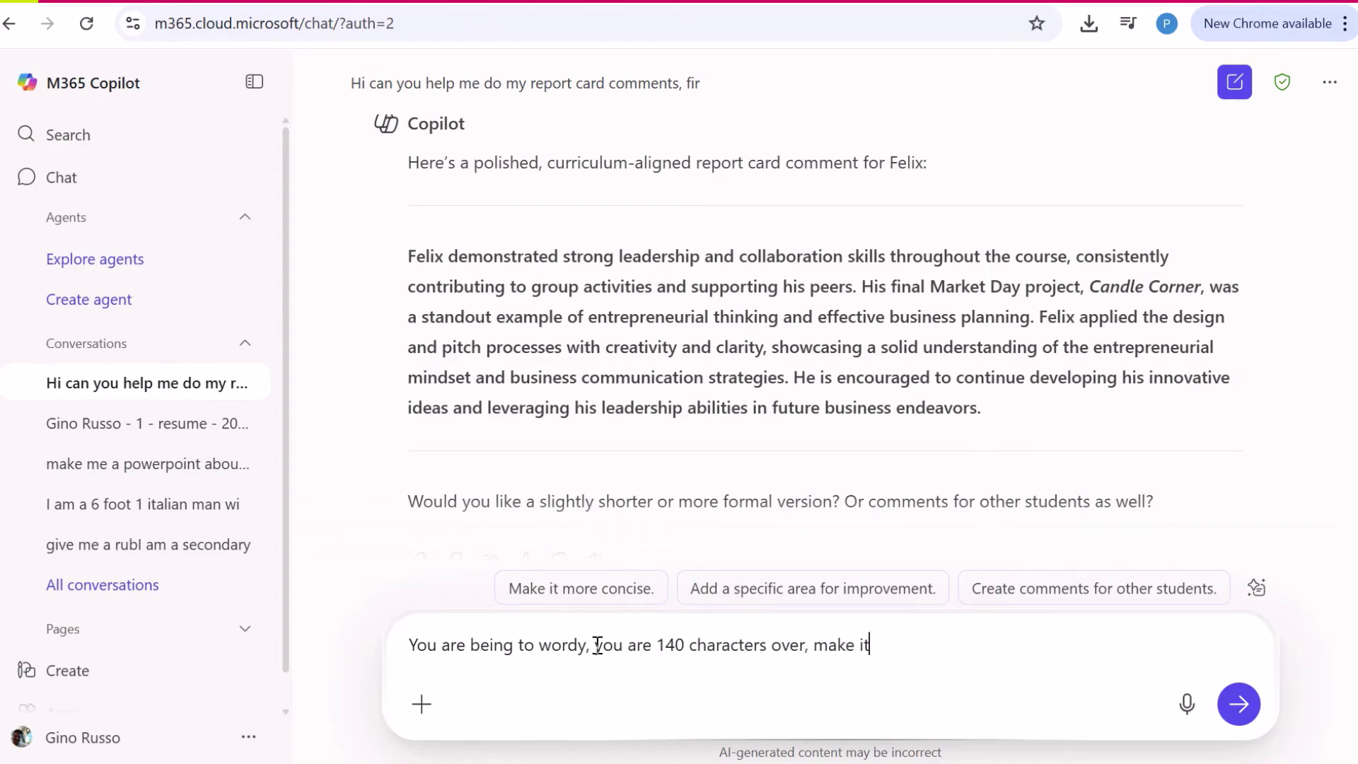
type(" shorter please")
key("Return")
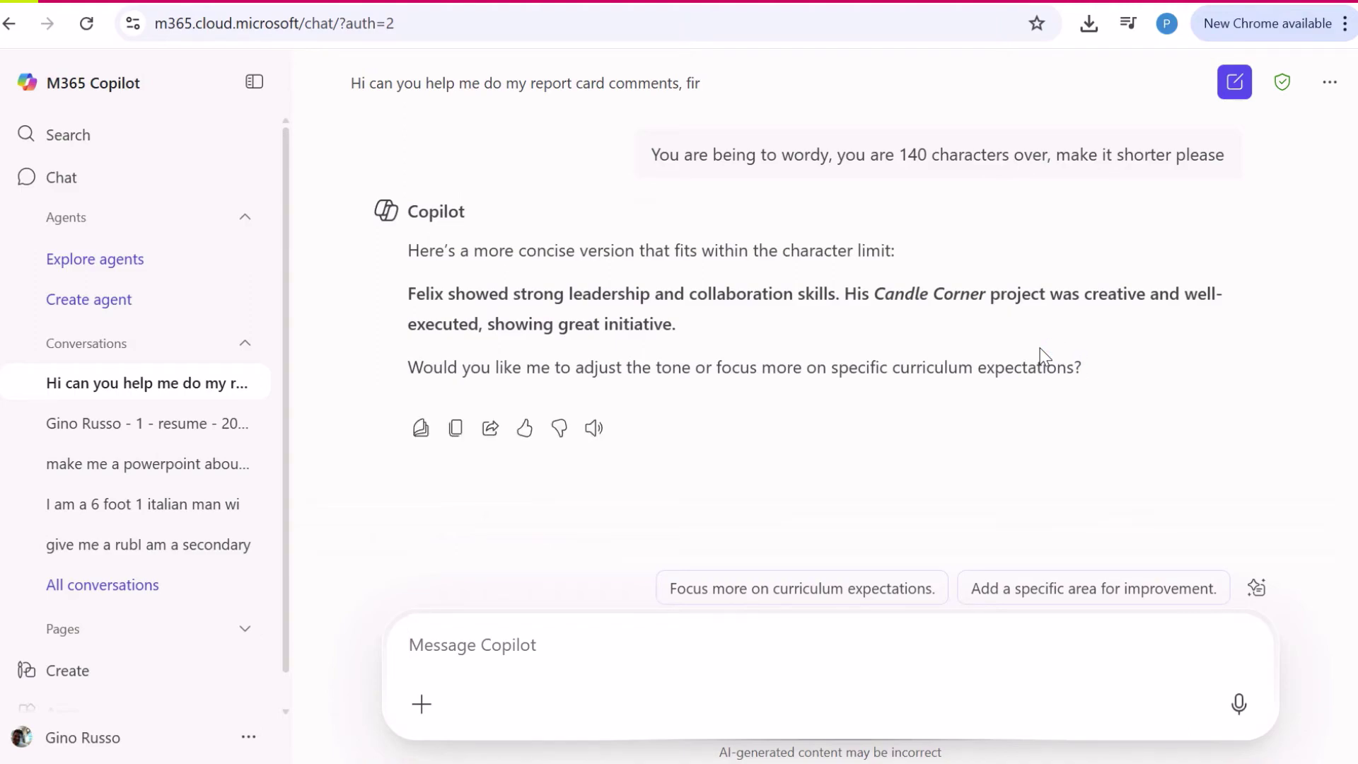
Step: Tell Copilot that the comment still needs three sentences like the pasted samples
type("I still nee")
type("hree sente3n")
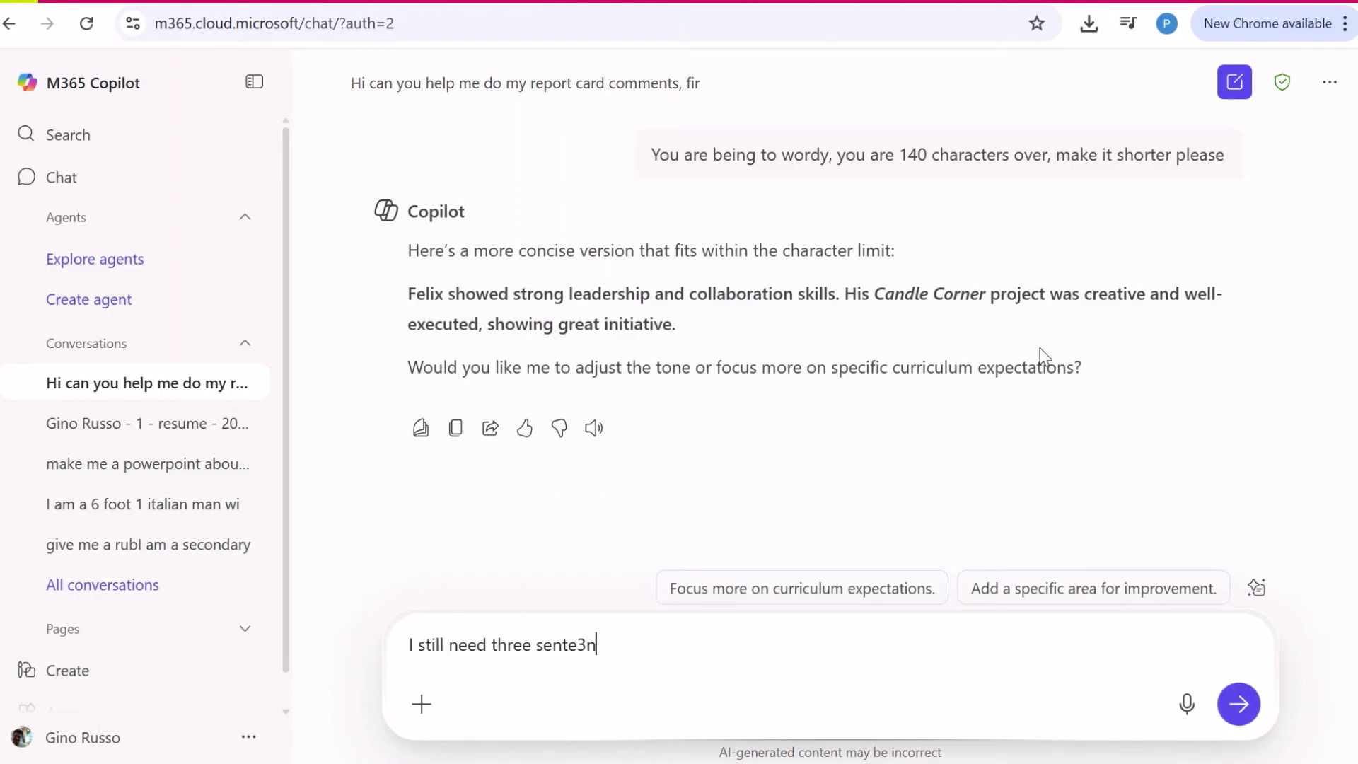
key("BackSpace")
key("BackSpace")
type("nces like the ones I pasted")
key("Return")
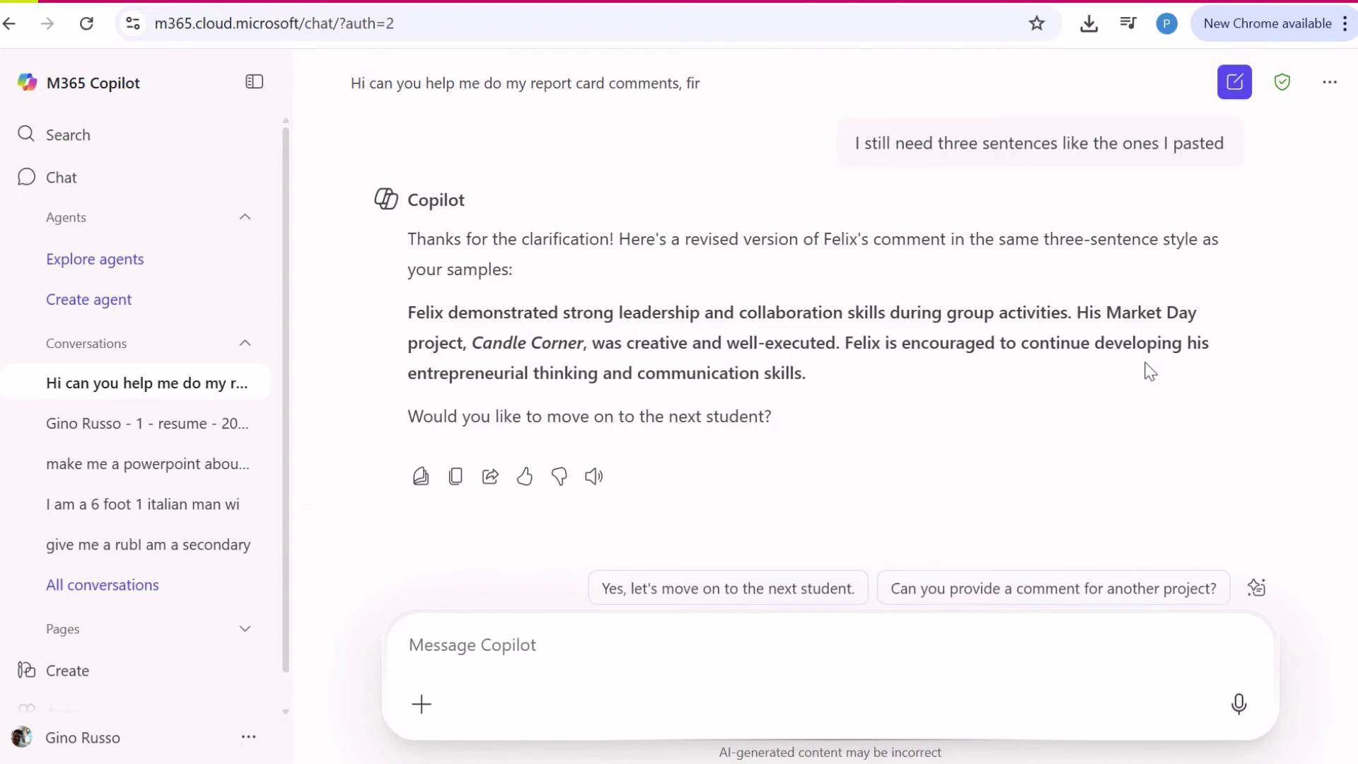
Step: Replace the first student's report card comment in Edsby with Copilot's revised three-sentence version
left_click_drag(834, 371, 410, 309)
key("ctrl+c")
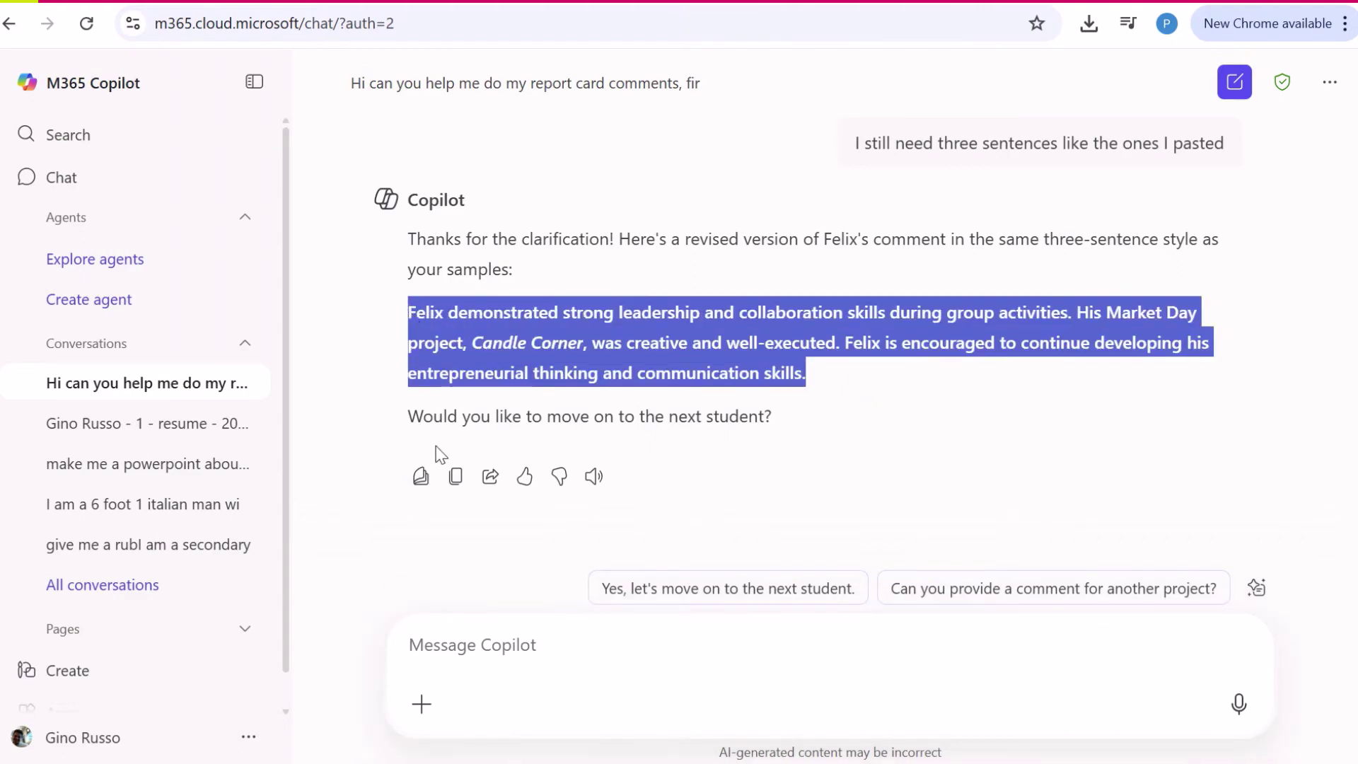
key("alt+Tab")
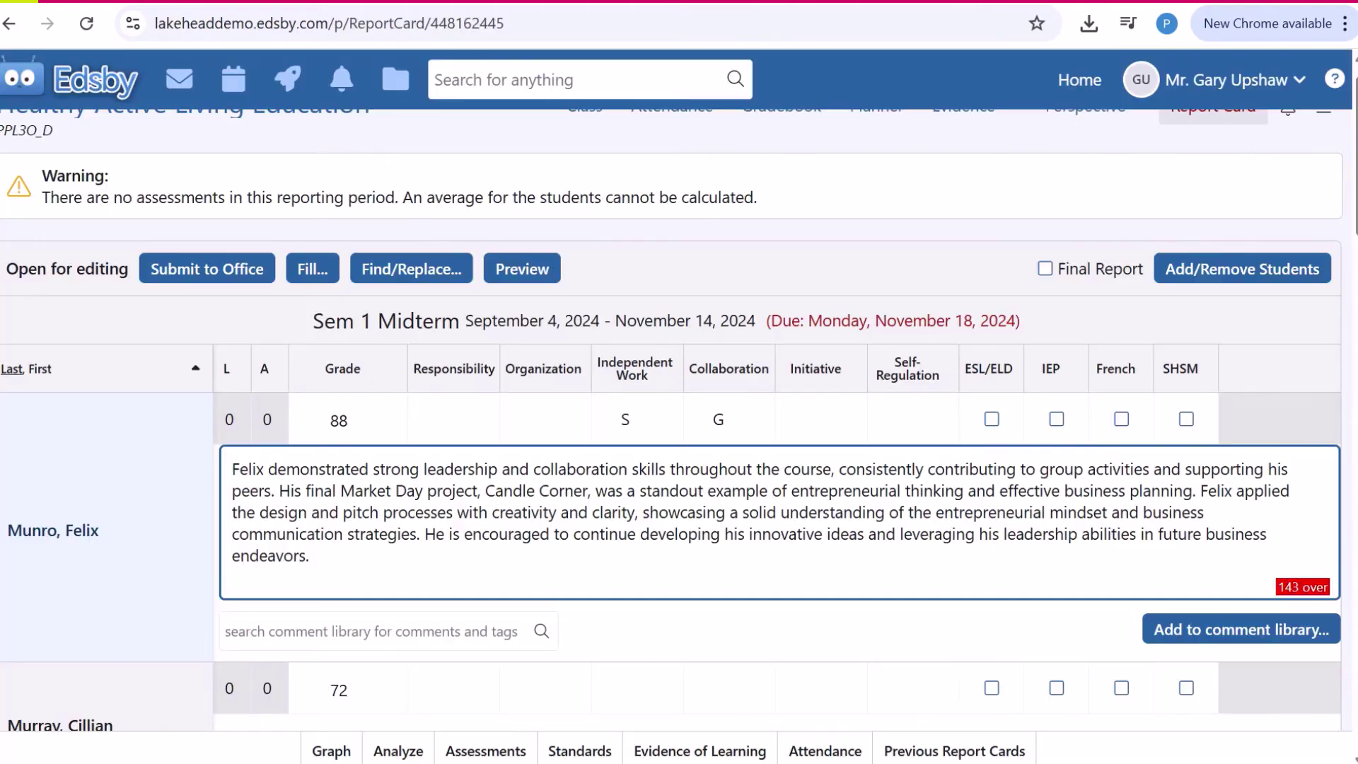
left_click(329, 559)
key("ctrl+a")
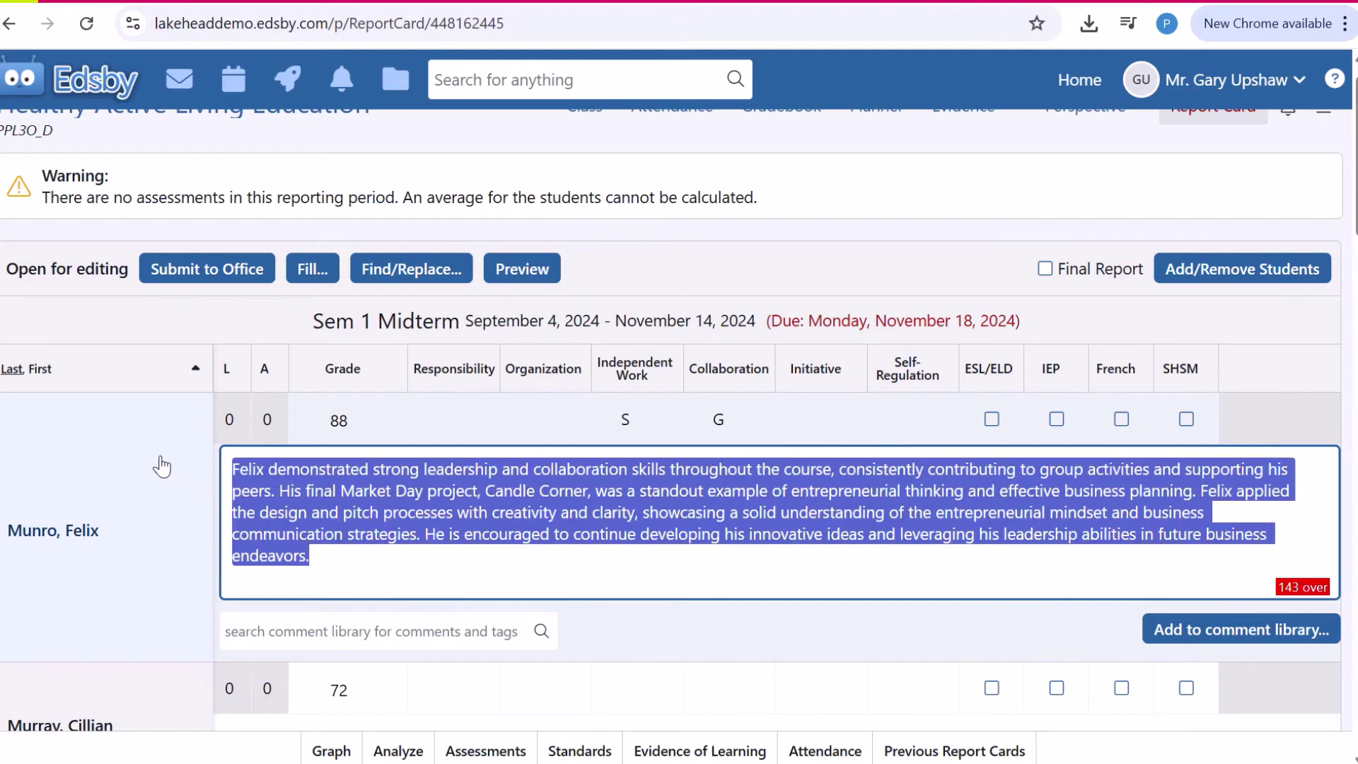
key("ctrl+v")
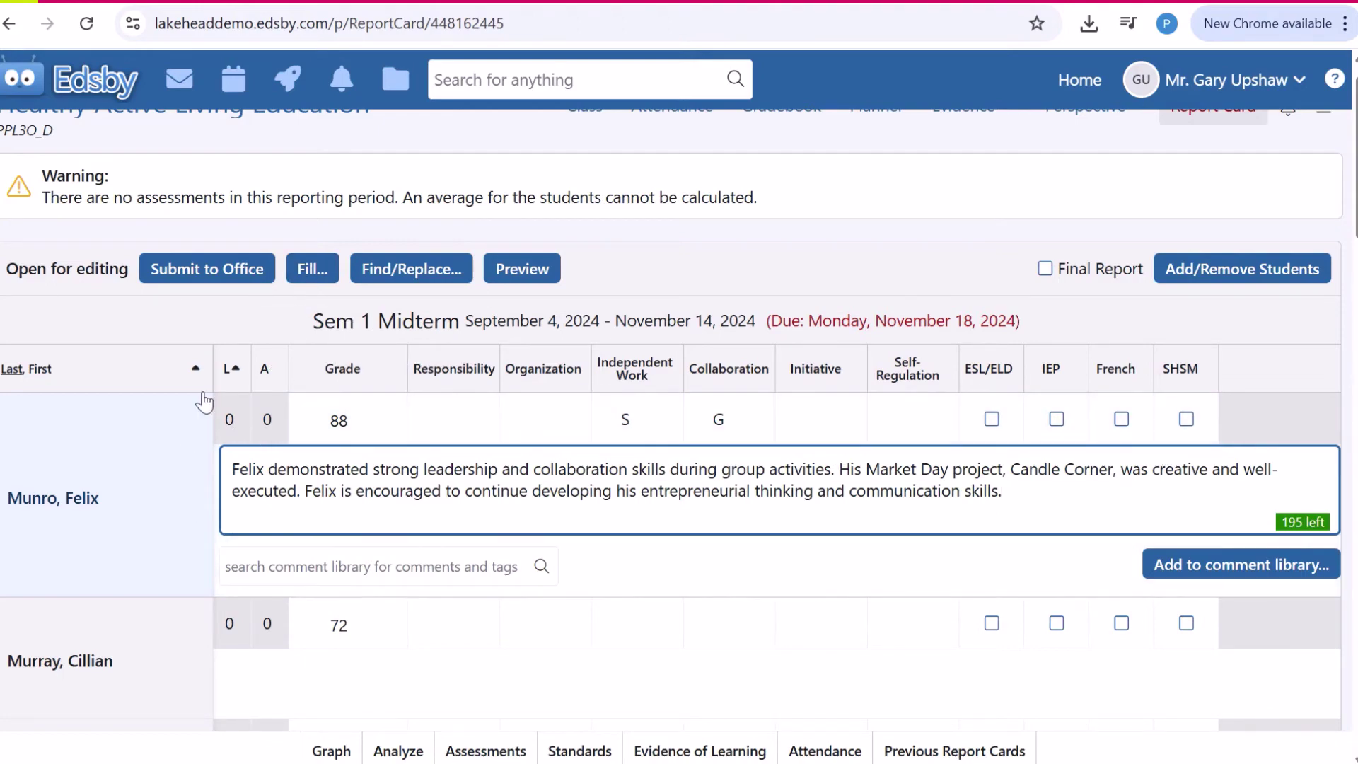
Step: Start a bulk fill of the comment field and select the three students graded 77, 75 and 73
left_click(313, 269)
scroll(931, 358, "down", 5)
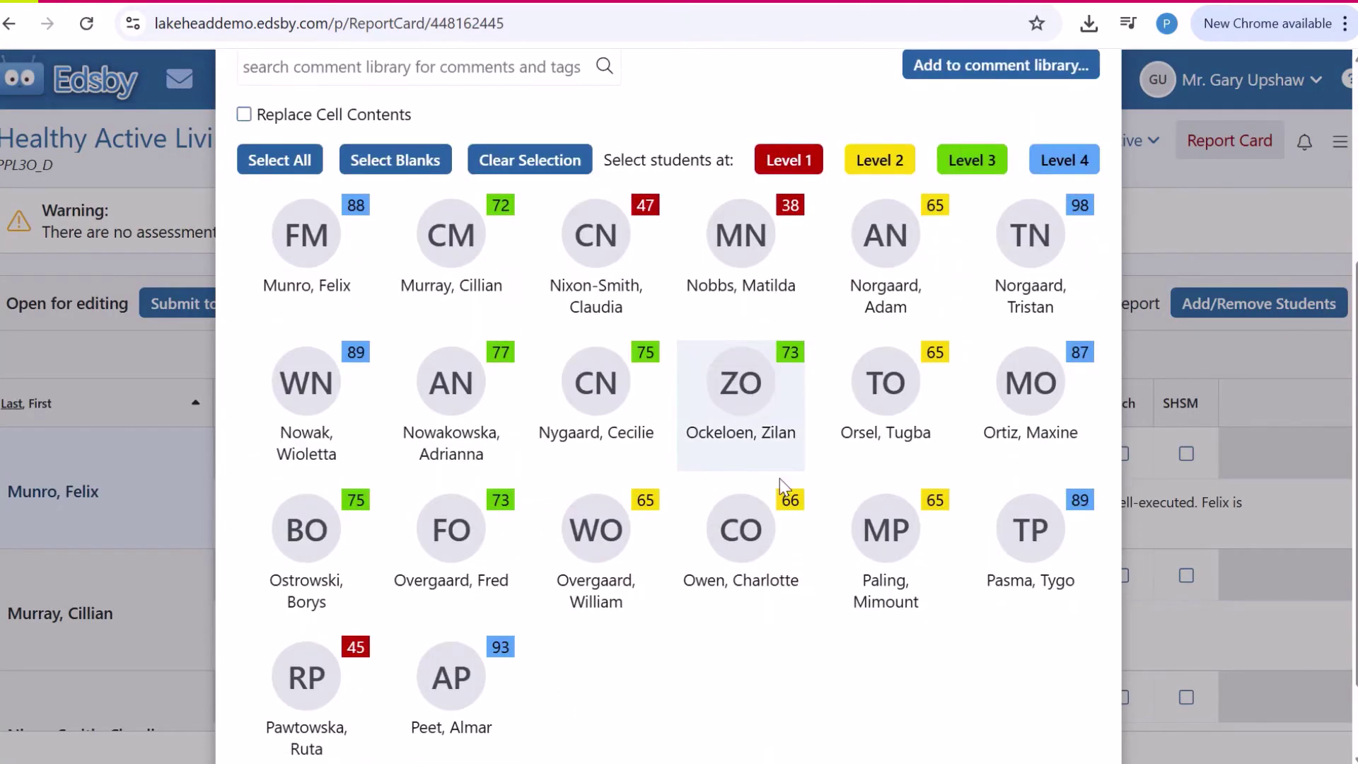
left_click(752, 396)
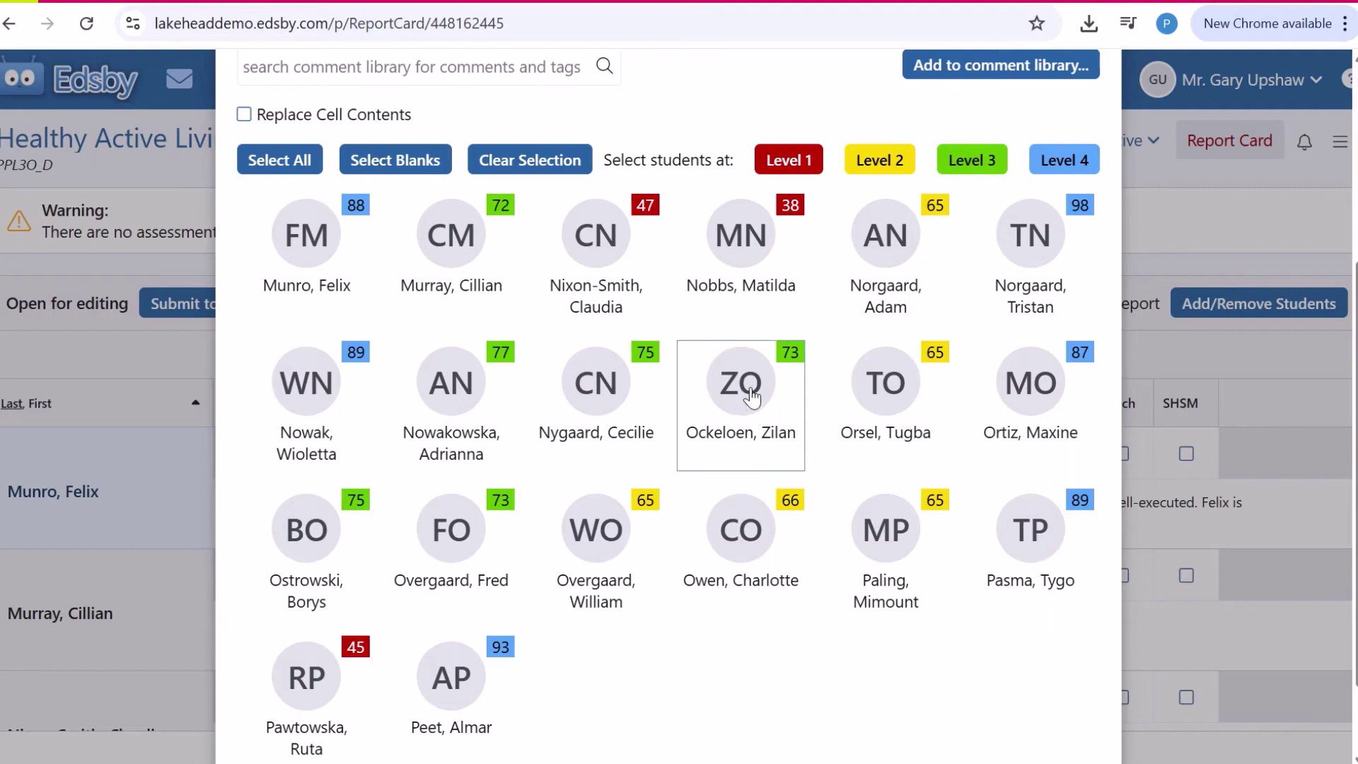
left_click(752, 398)
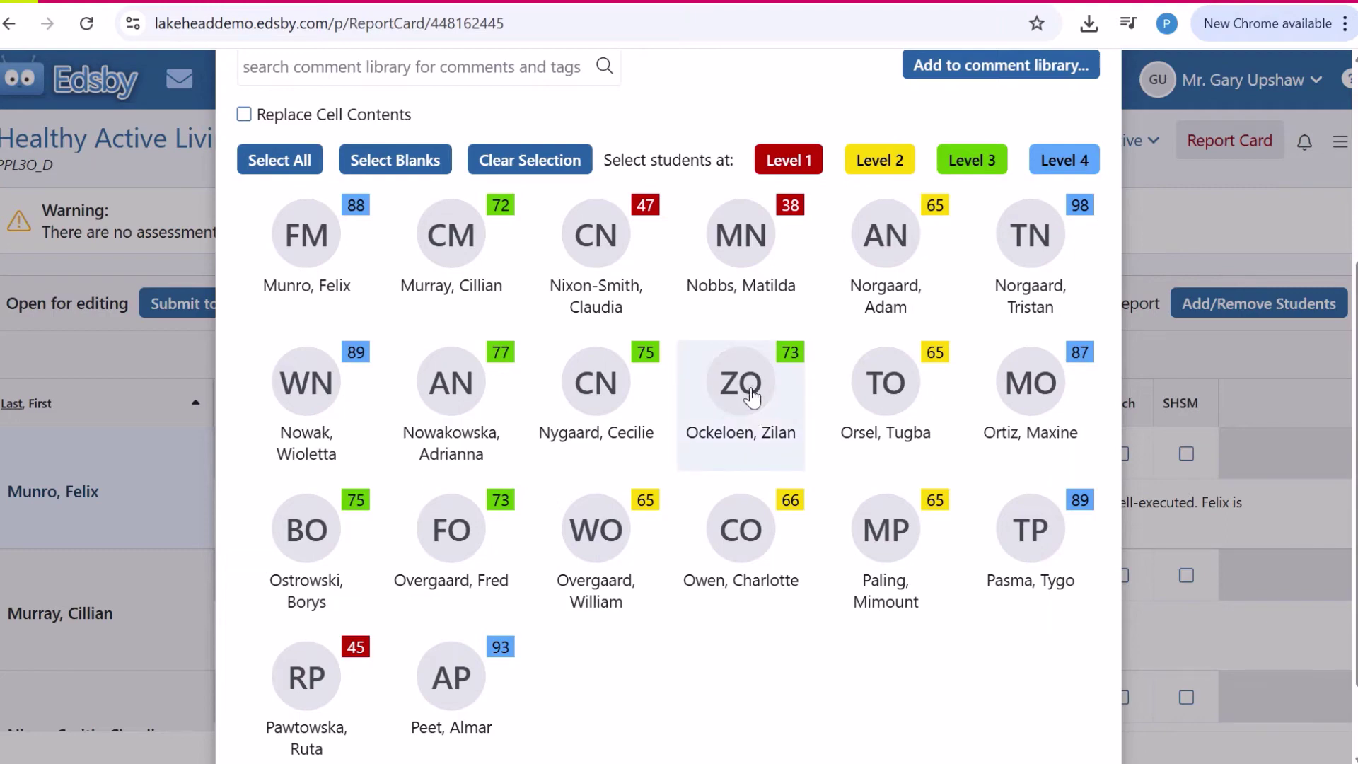
left_click(589, 401)
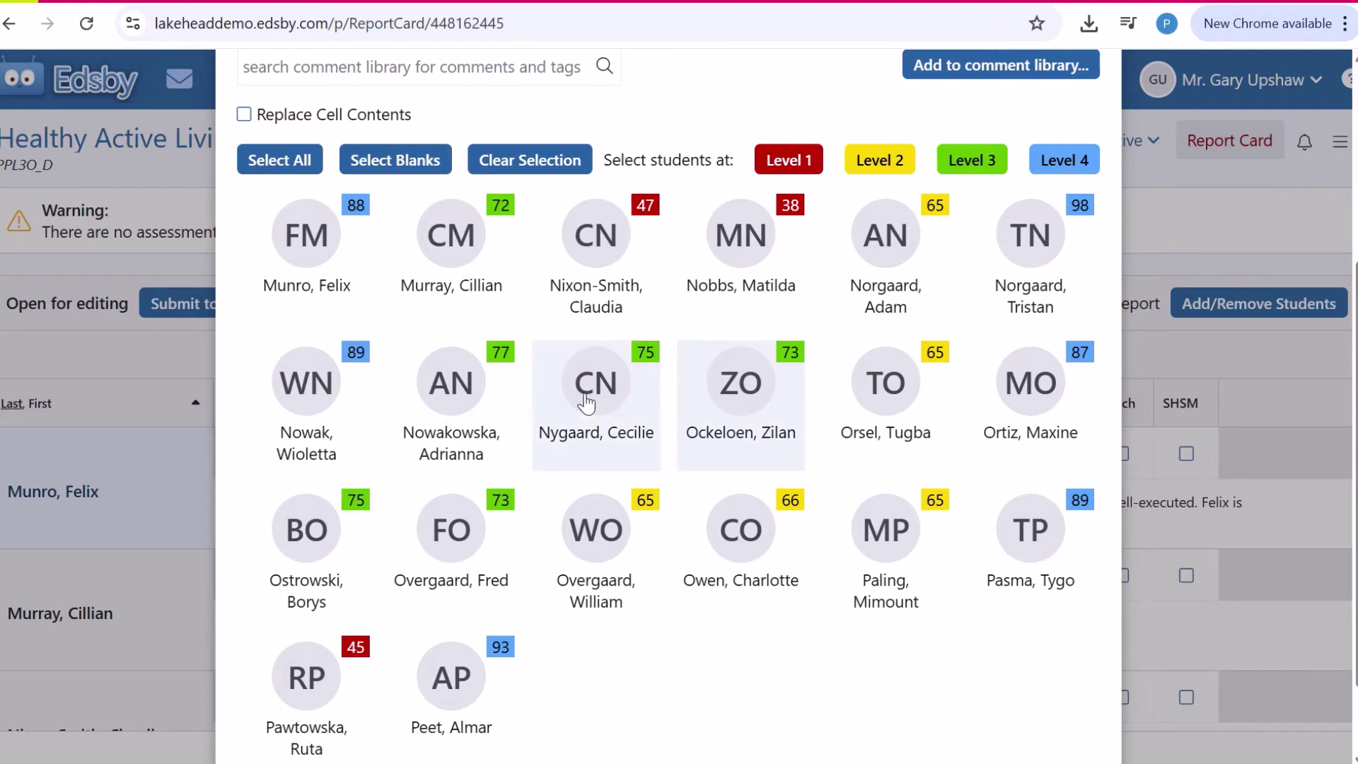
left_click(438, 398)
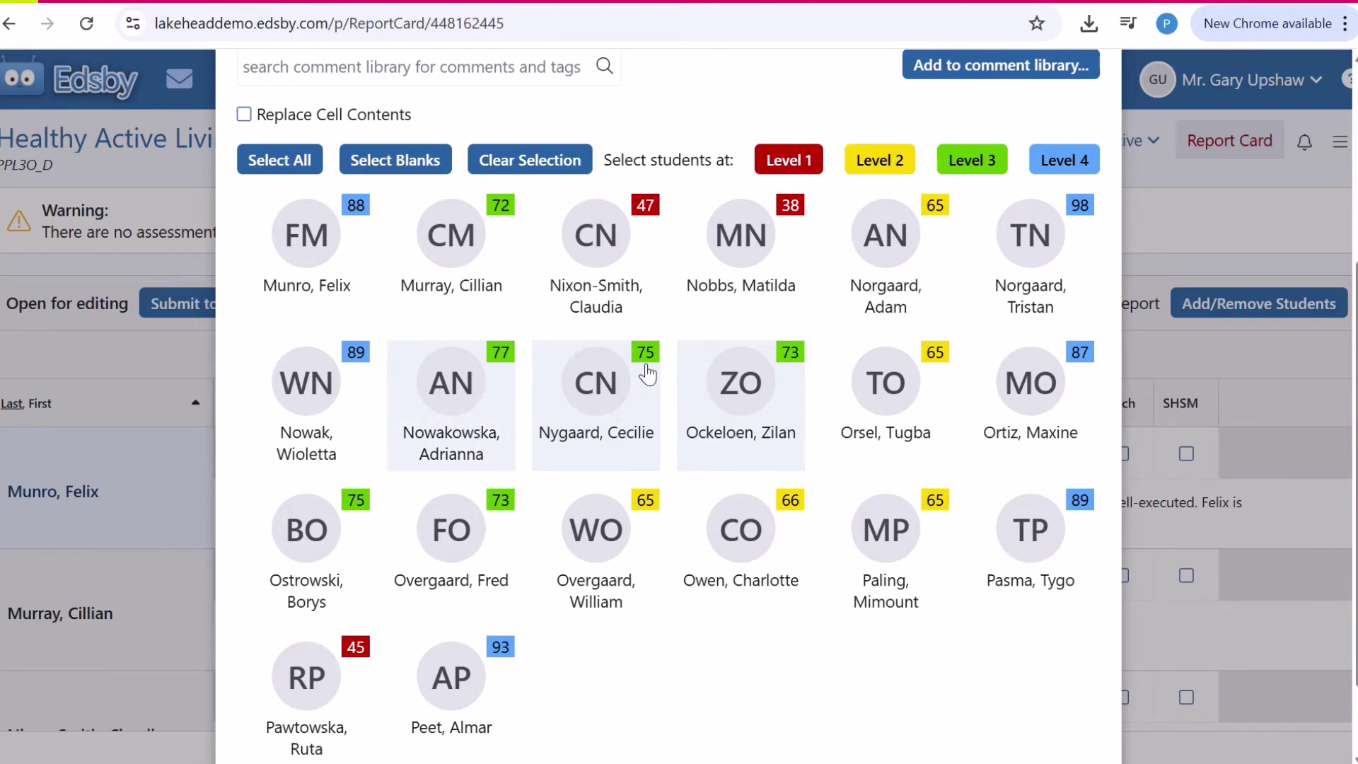
scroll(915, 546, "down", 1)
scroll(909, 526, "up", 2)
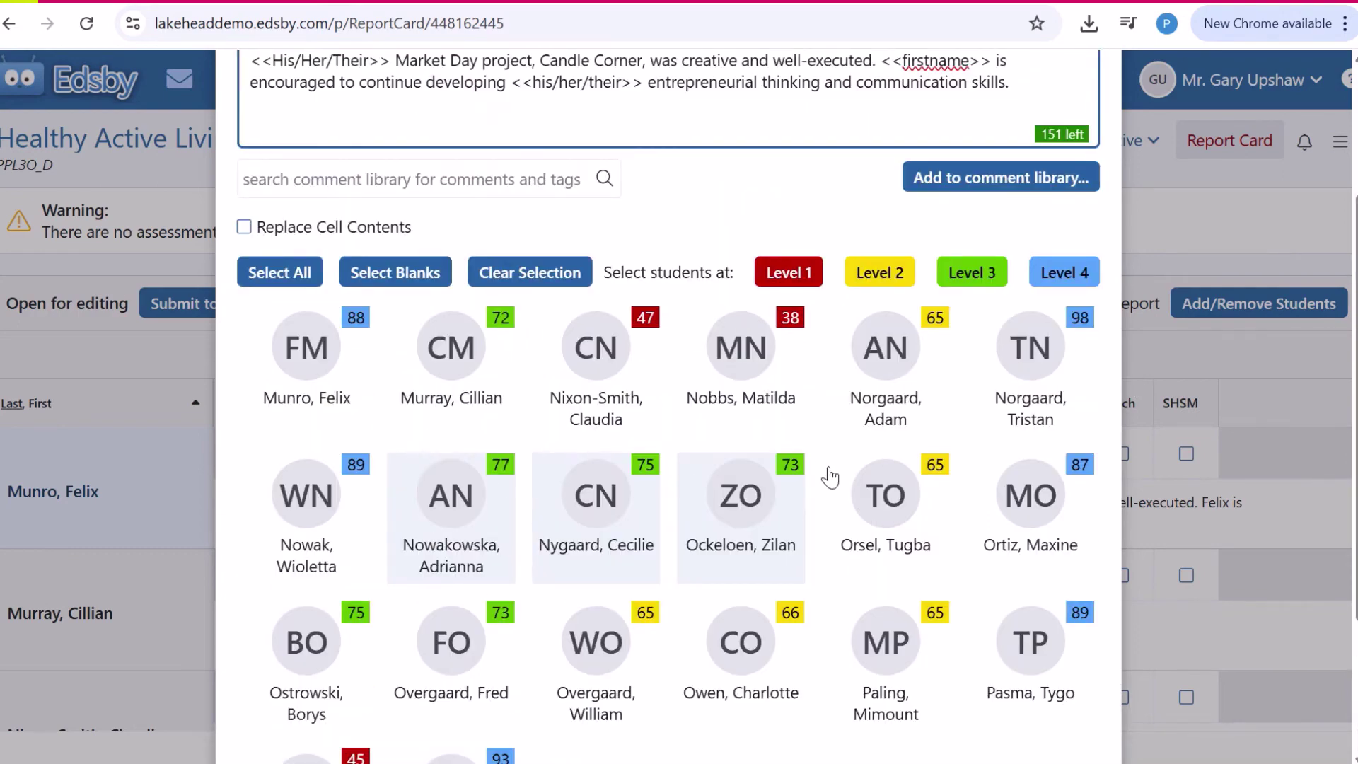
Step: Try adding all Level 4 and Level 3 students to the fill selection by achievement level
left_click(1075, 281)
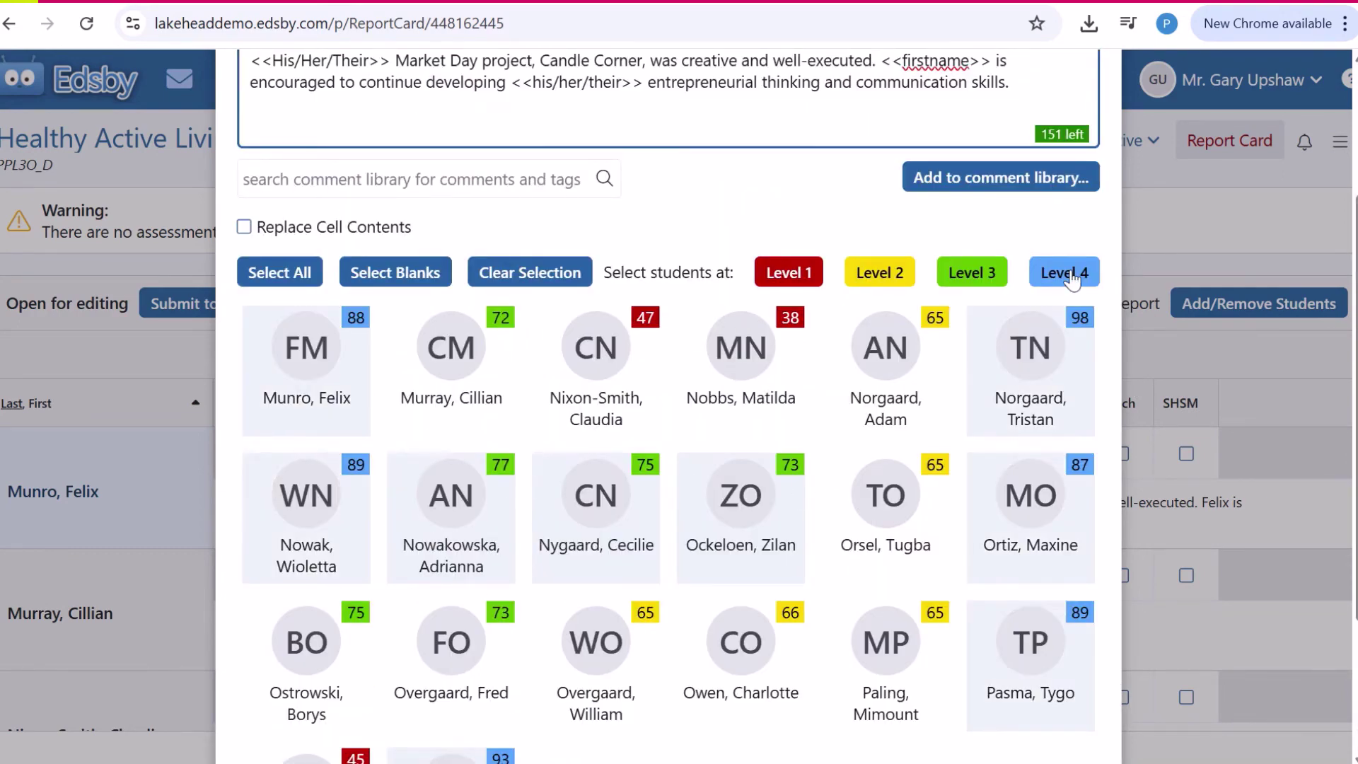
left_click(982, 280)
left_click(983, 282)
Step: Reselect the three students graded 77, 75 and 73 and enable replacing existing cell contents
left_click(741, 501)
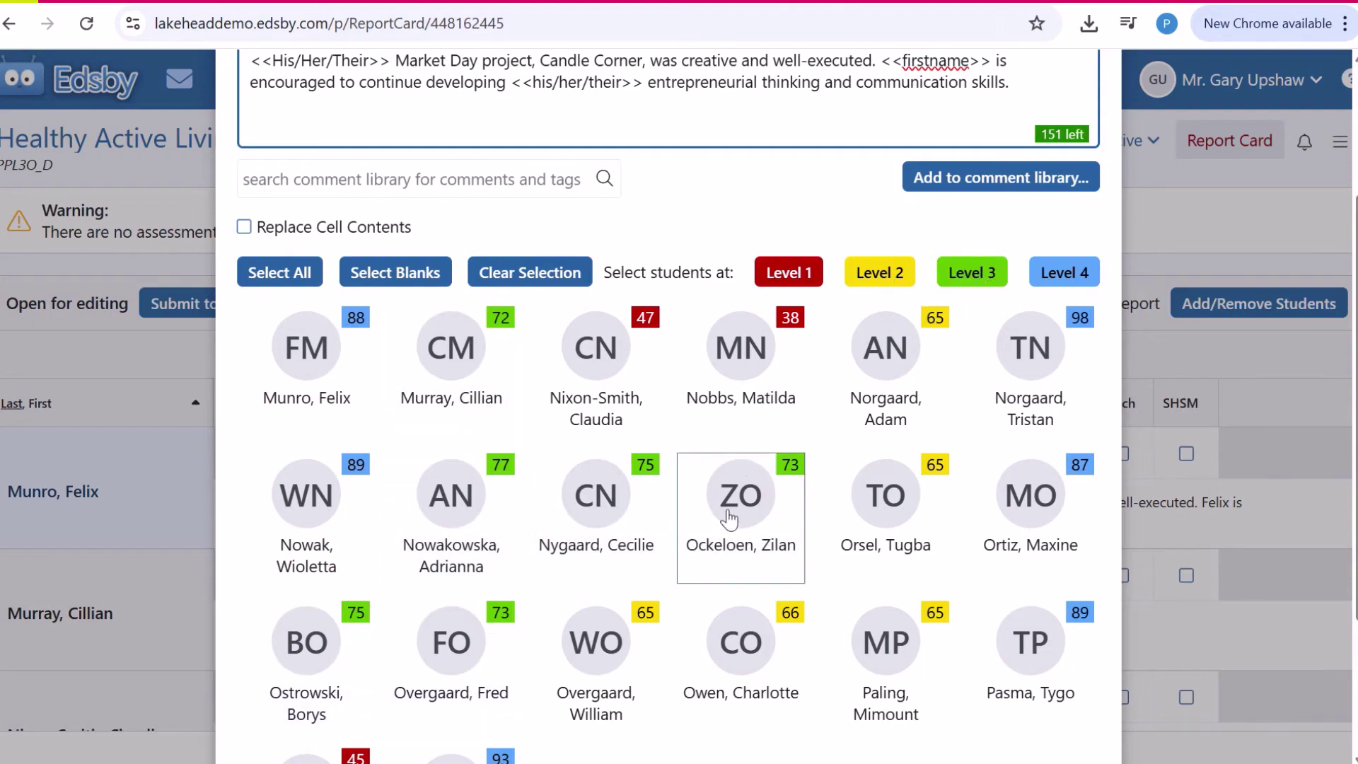
left_click(593, 514)
left_click(444, 517)
scroll(1083, 536, "down", 3)
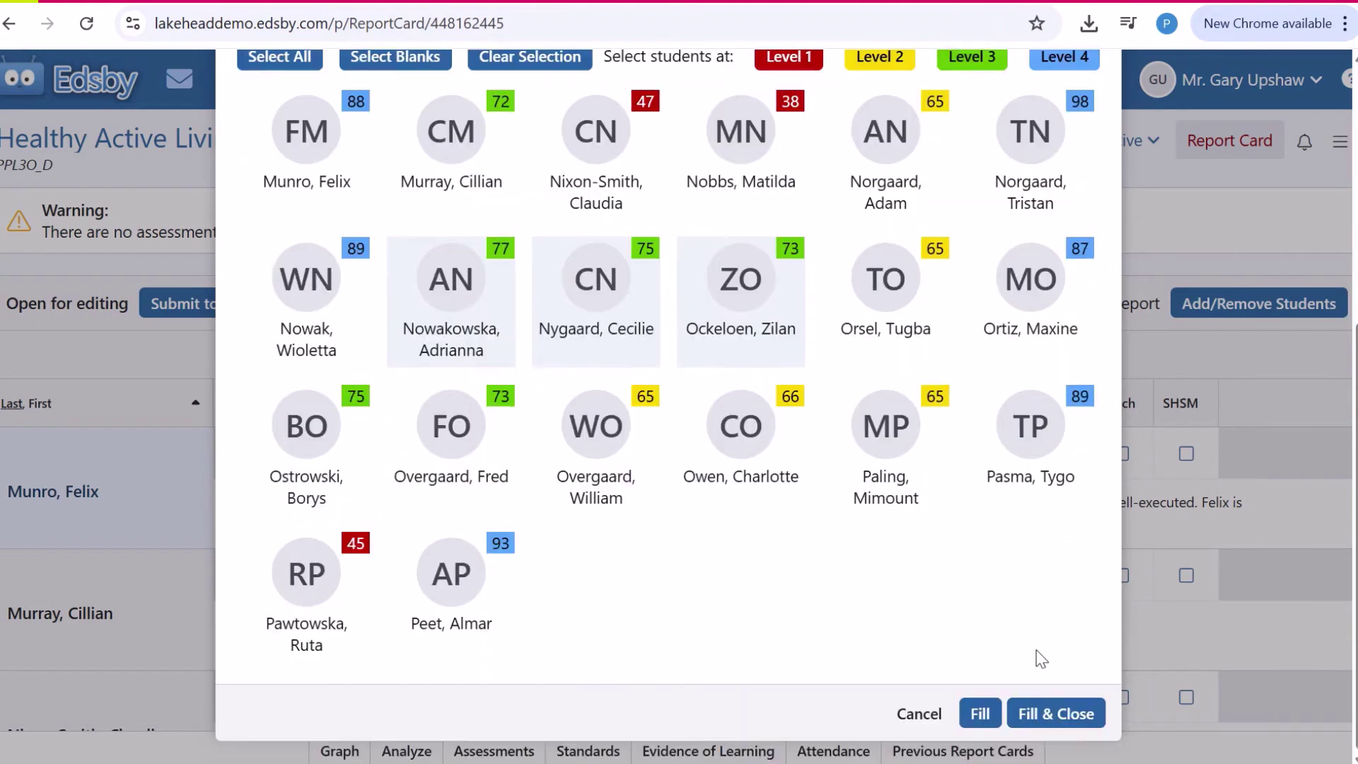
scroll(1031, 707, "up", 3)
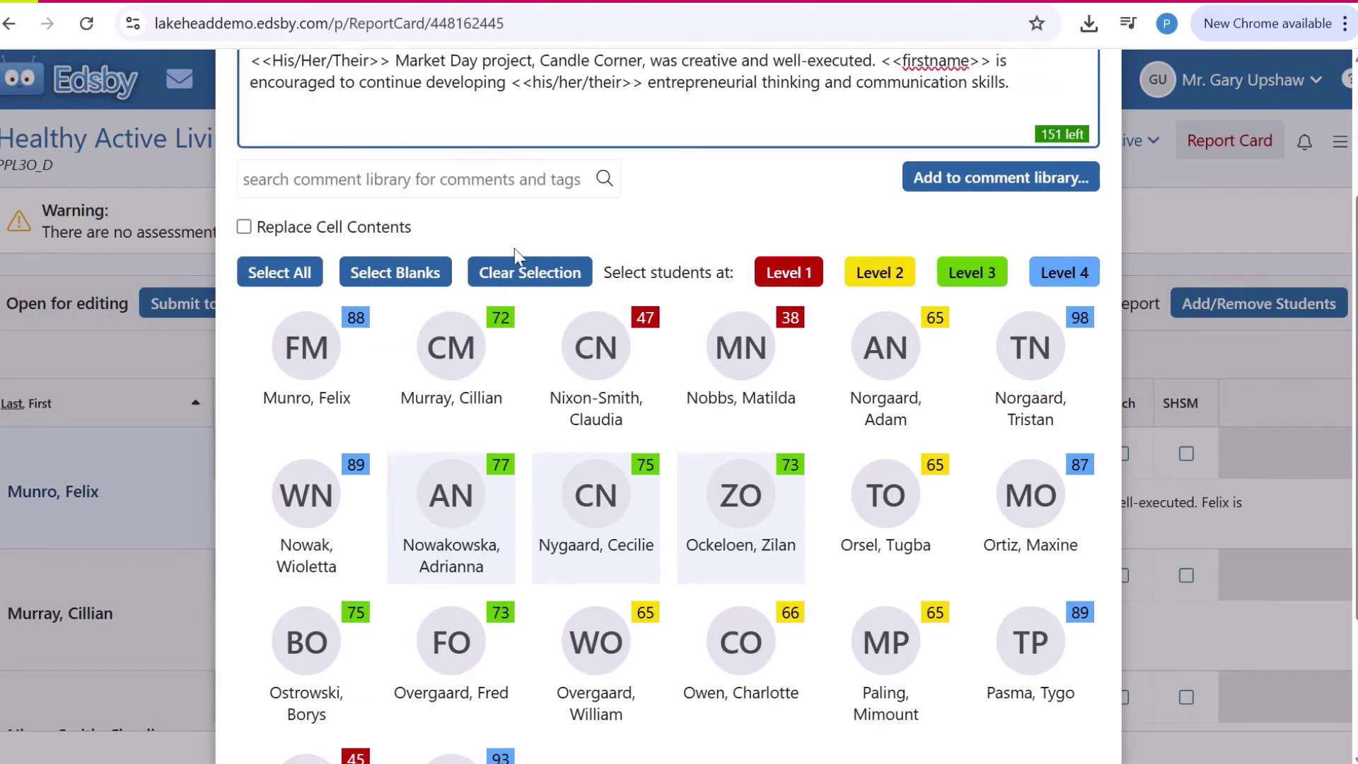
scroll(1031, 611, "down", 2)
scroll(1031, 610, "down", 3)
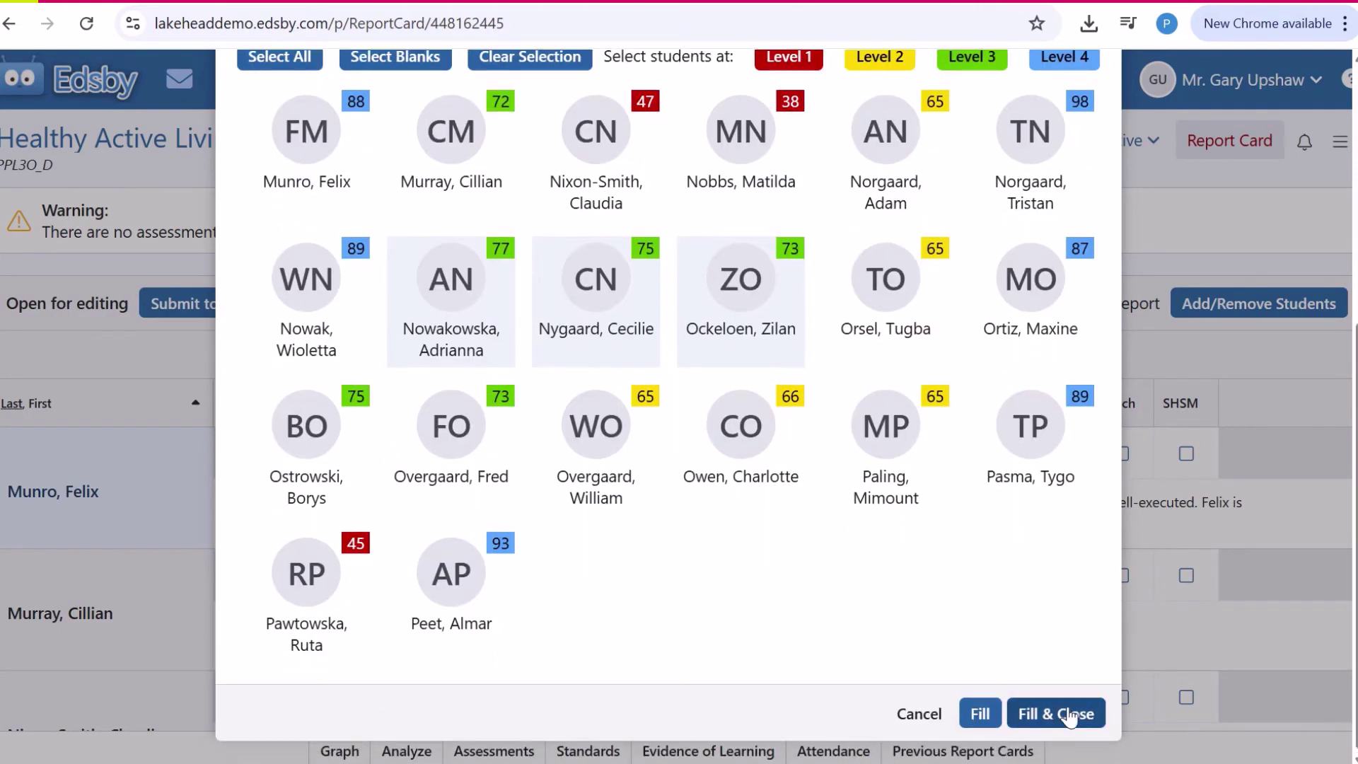
scroll(474, 427, "up", 3)
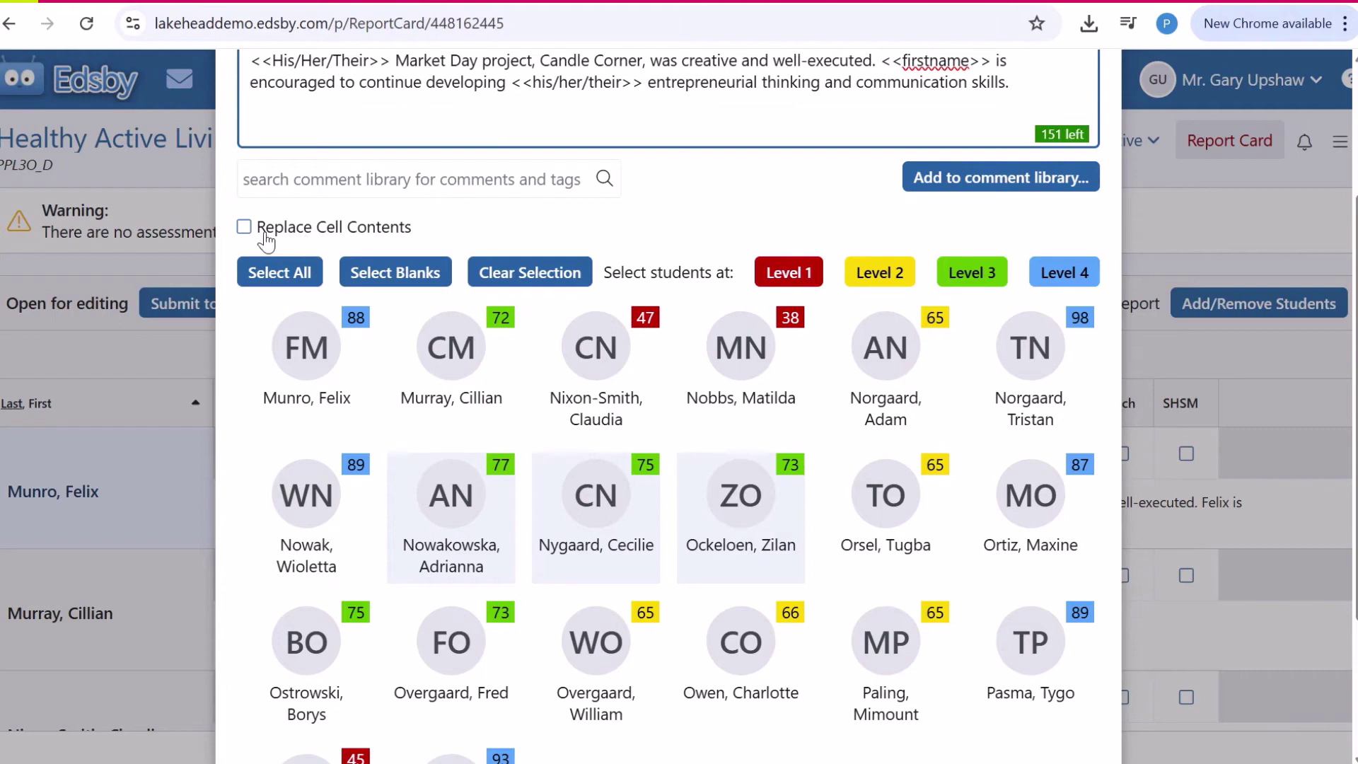
left_click(244, 230)
scroll(375, 205, "up", 2)
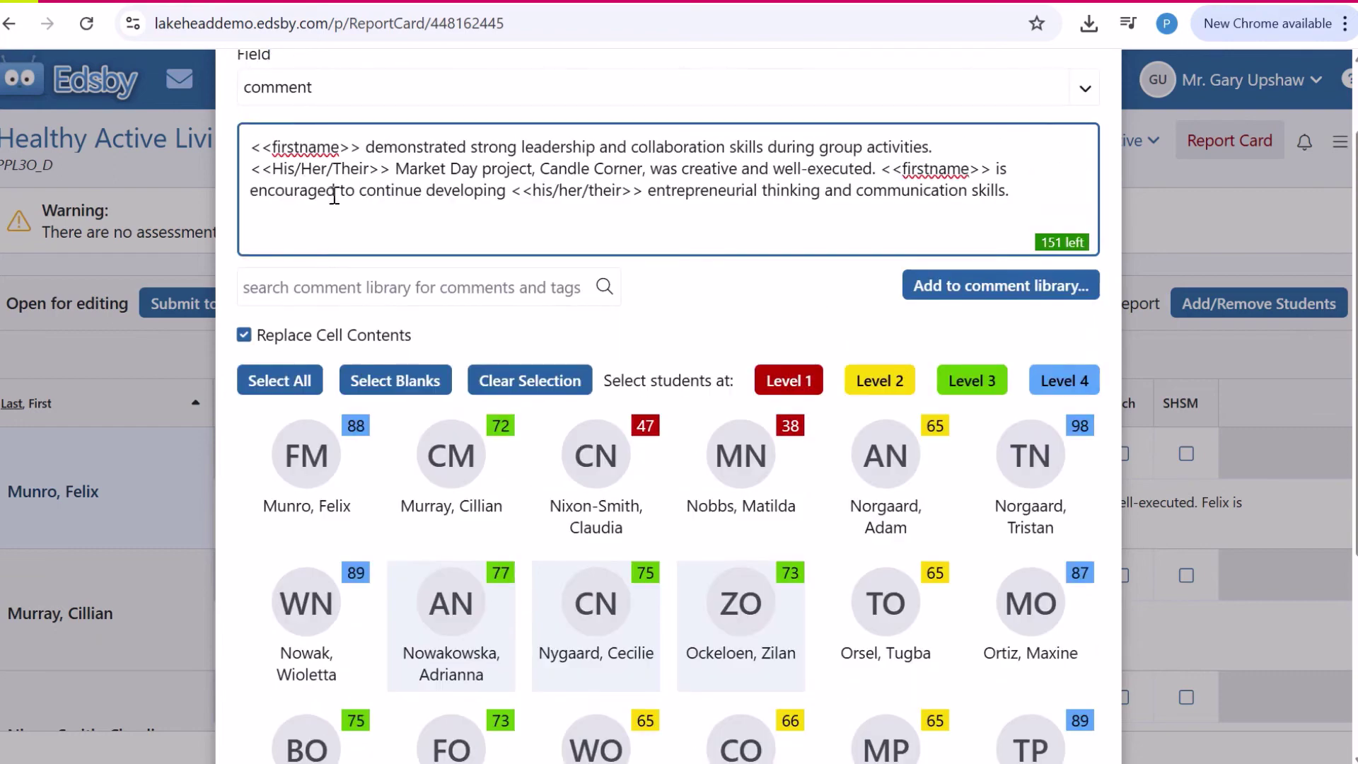
Step: Fill the placeholder-based comment into the three selected students' report cards, close the fill dialog and check their rows
double_click(339, 148)
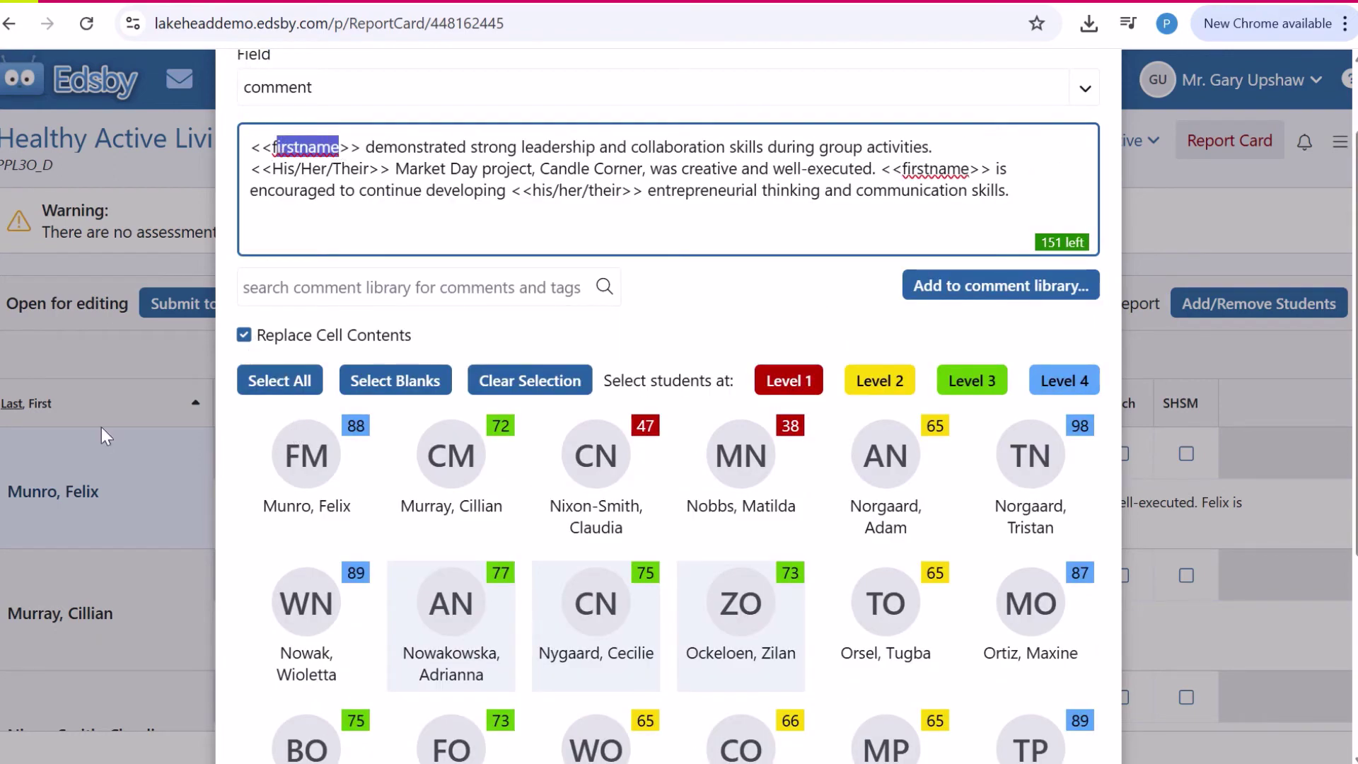
left_click_drag(340, 146, 275, 147)
scroll(849, 496, "down", 5)
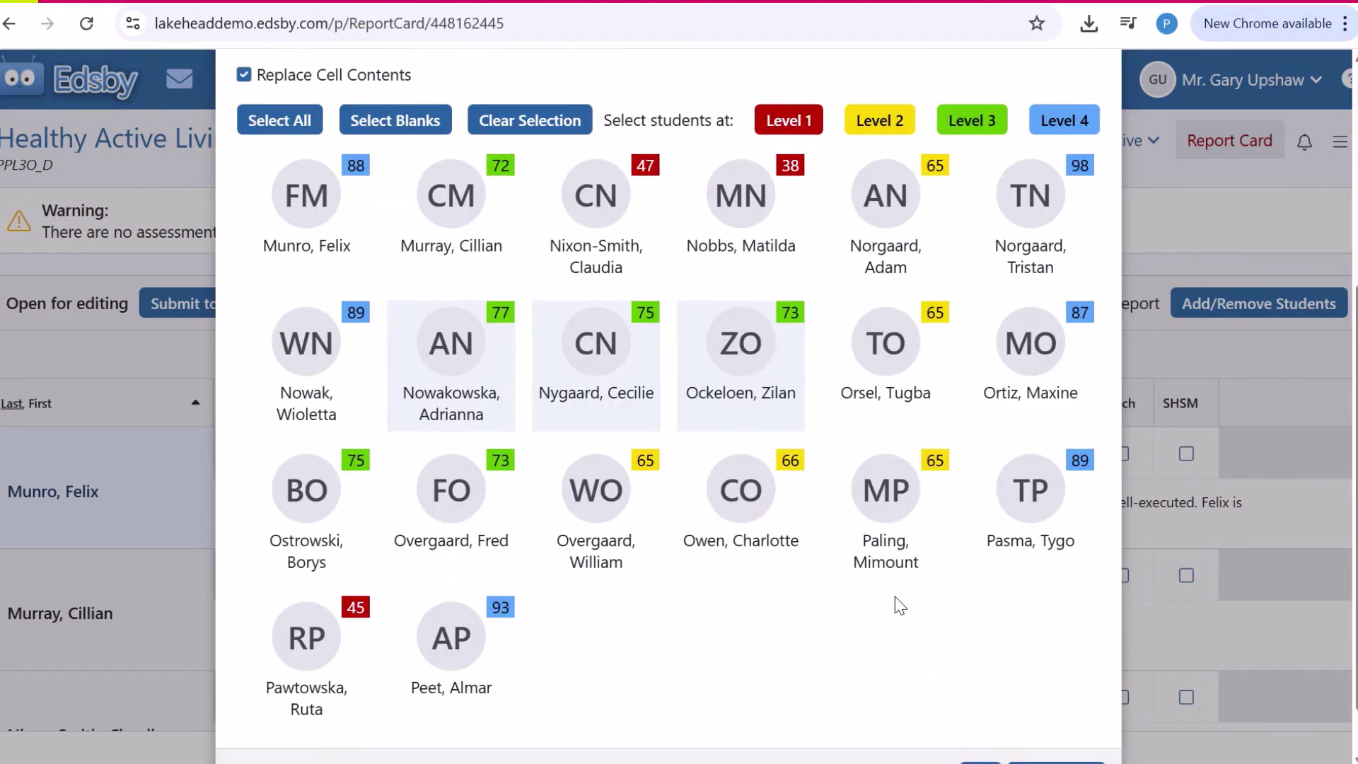
left_click(1056, 714)
scroll(549, 382, "down", 10)
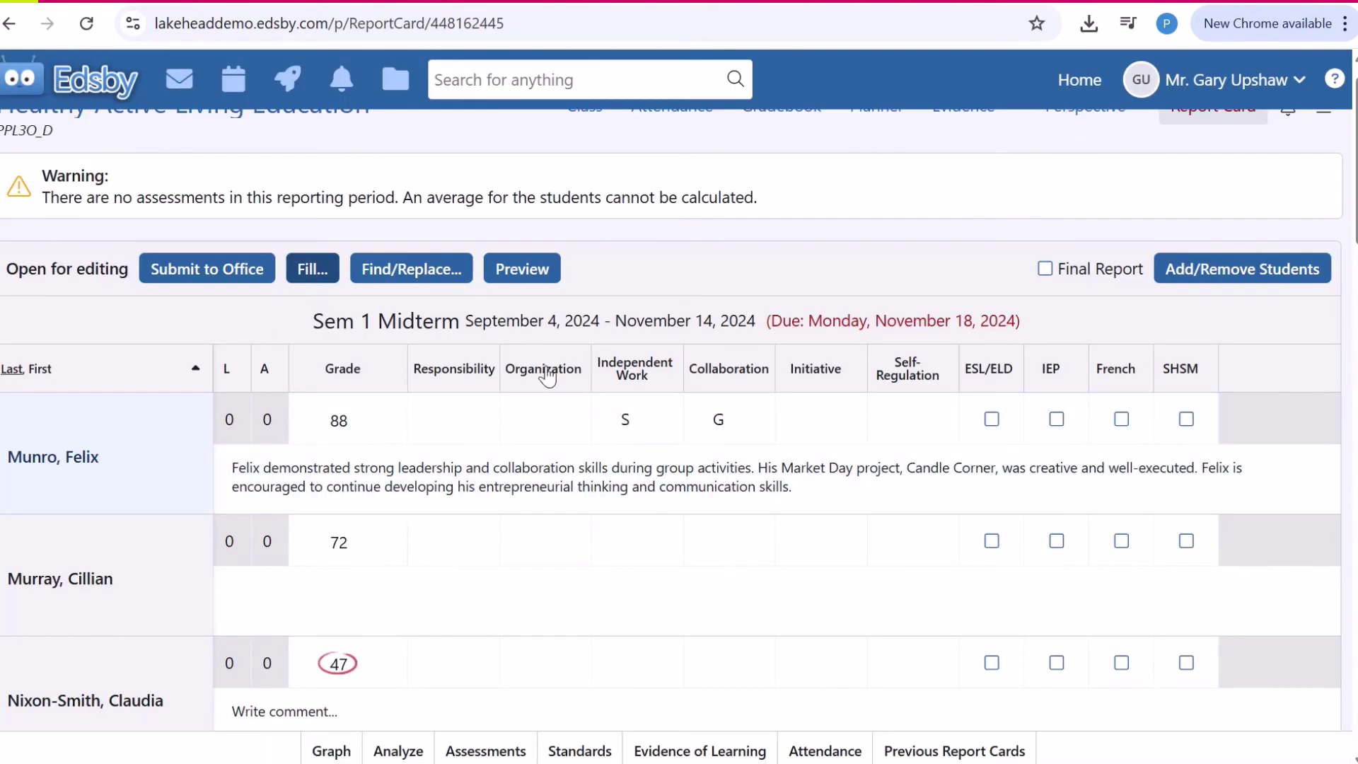
scroll(520, 423, "down", 3)
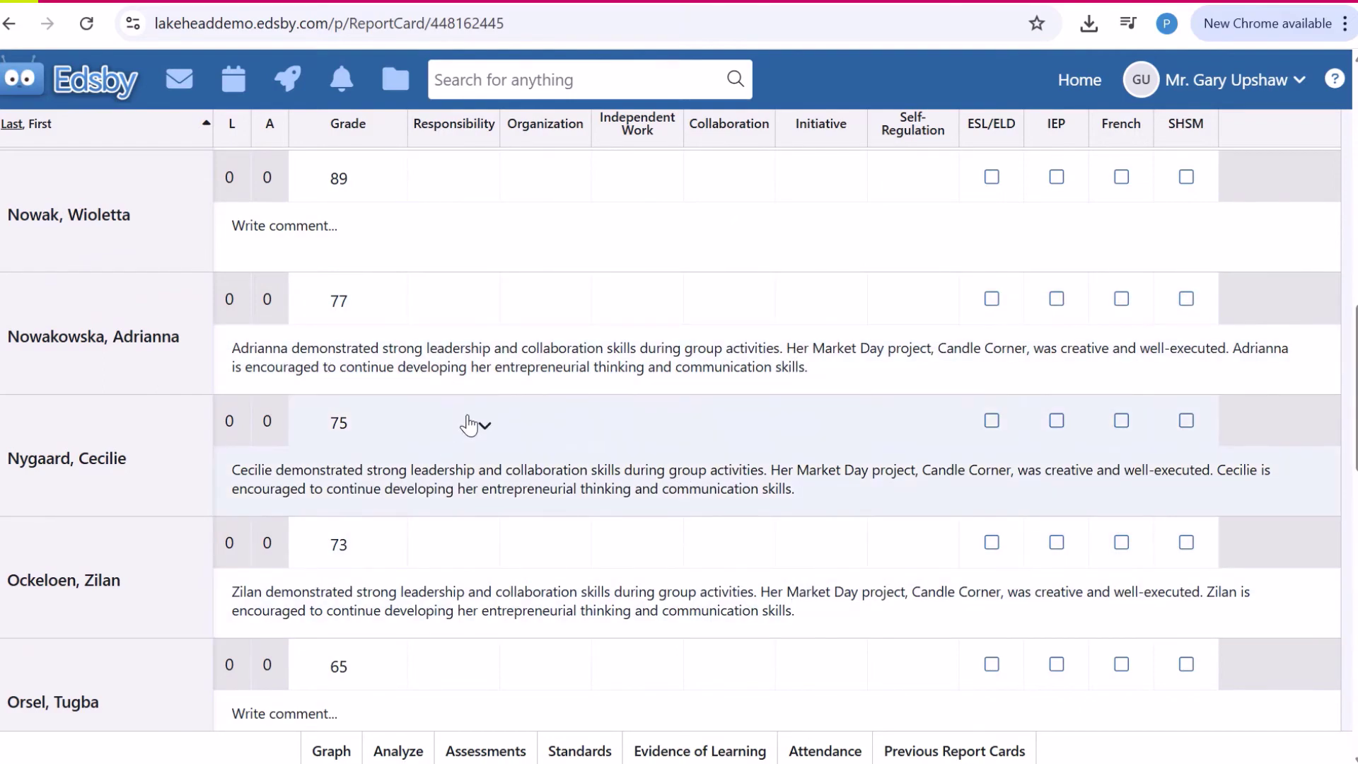
Step: Replace the project name "Candle Corner" with "DIY Designs" in the comment of the student graded 75
left_click(1012, 481)
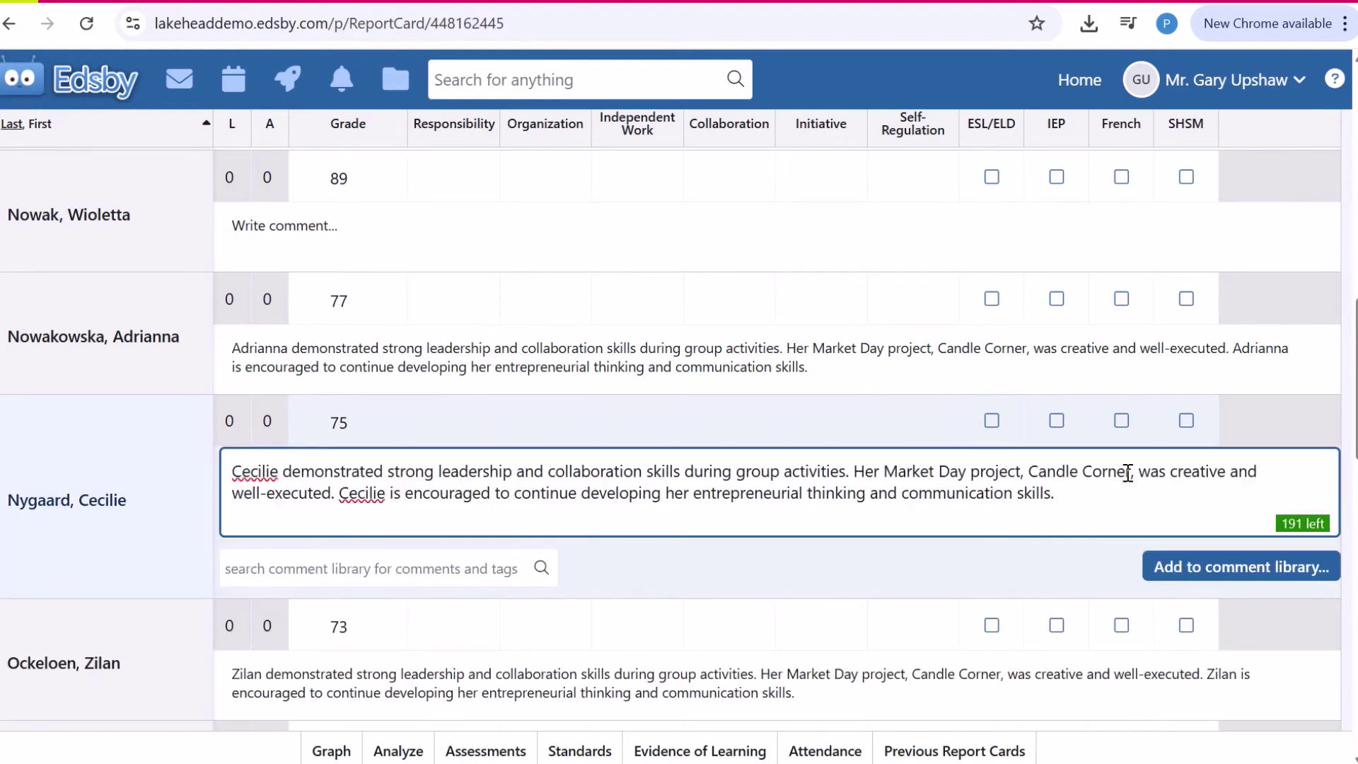
left_click_drag(1132, 473, 1027, 471)
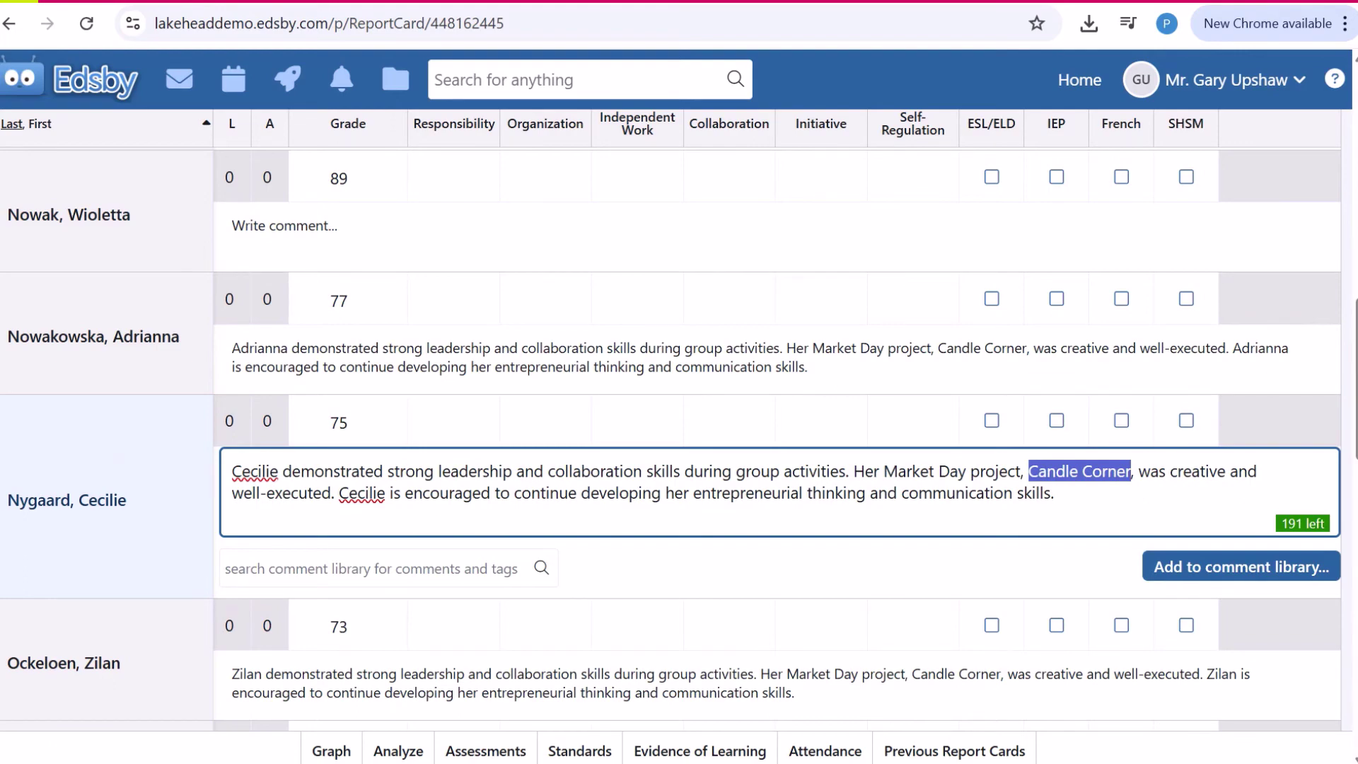
type("DIY Desig")
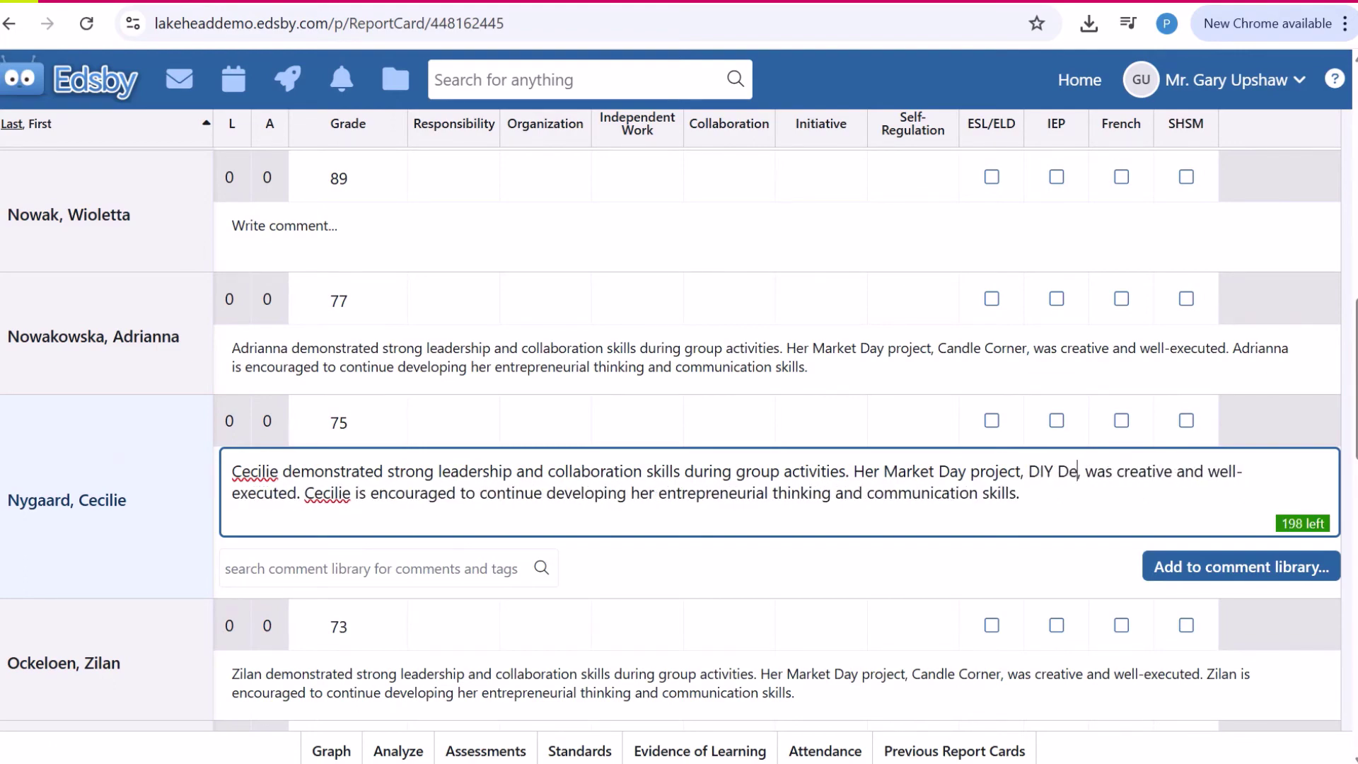
type("ns")
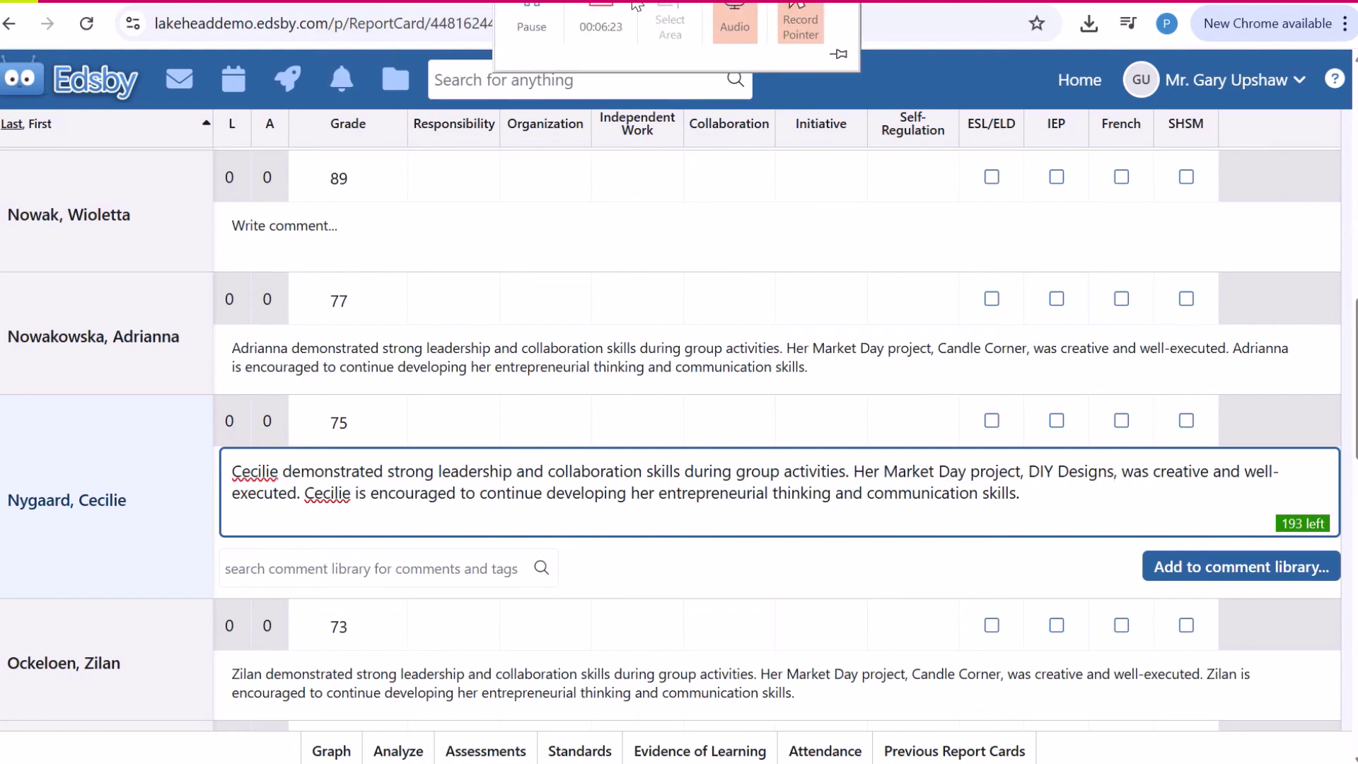
Step: Set Independent Work and Initiative to Satisfactory for the student graded 65 in the row above the student graded 98
scroll(670, 224, "up", 5)
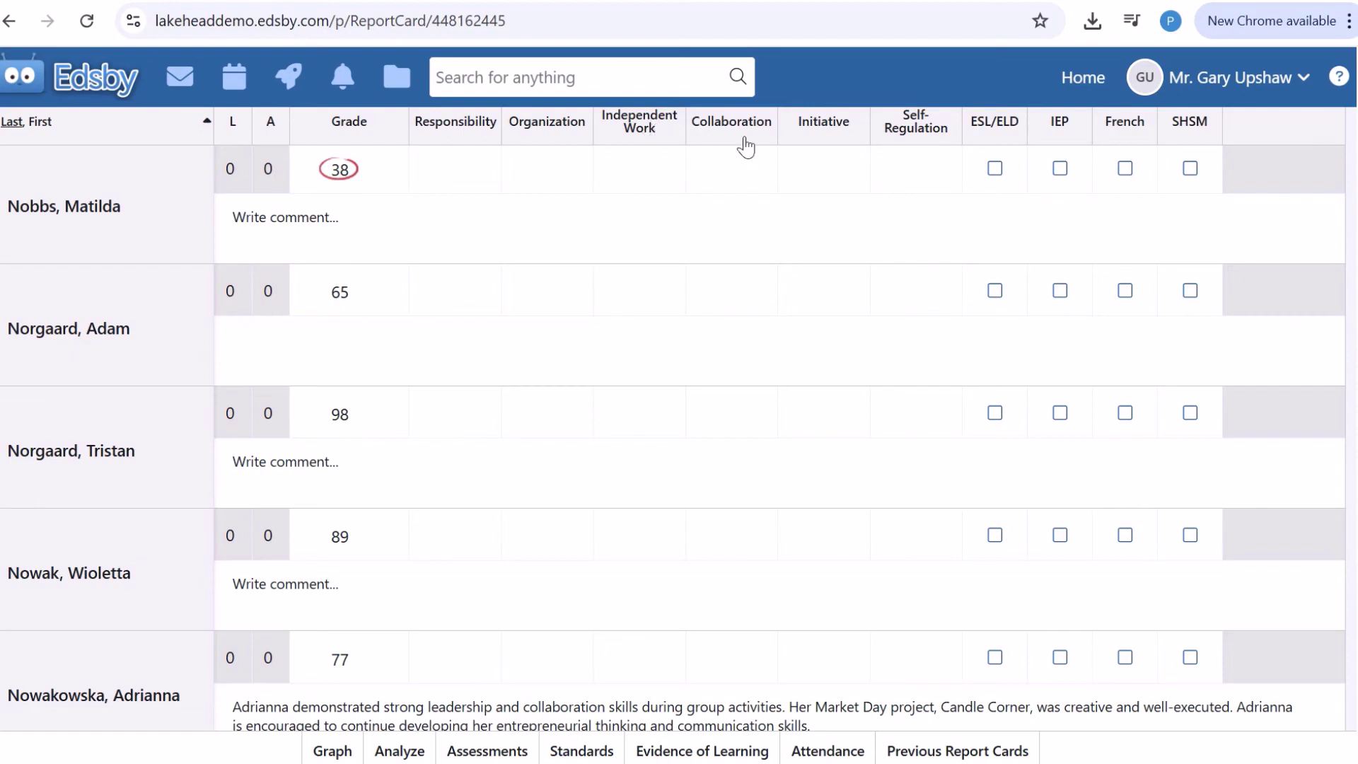
left_click(639, 294)
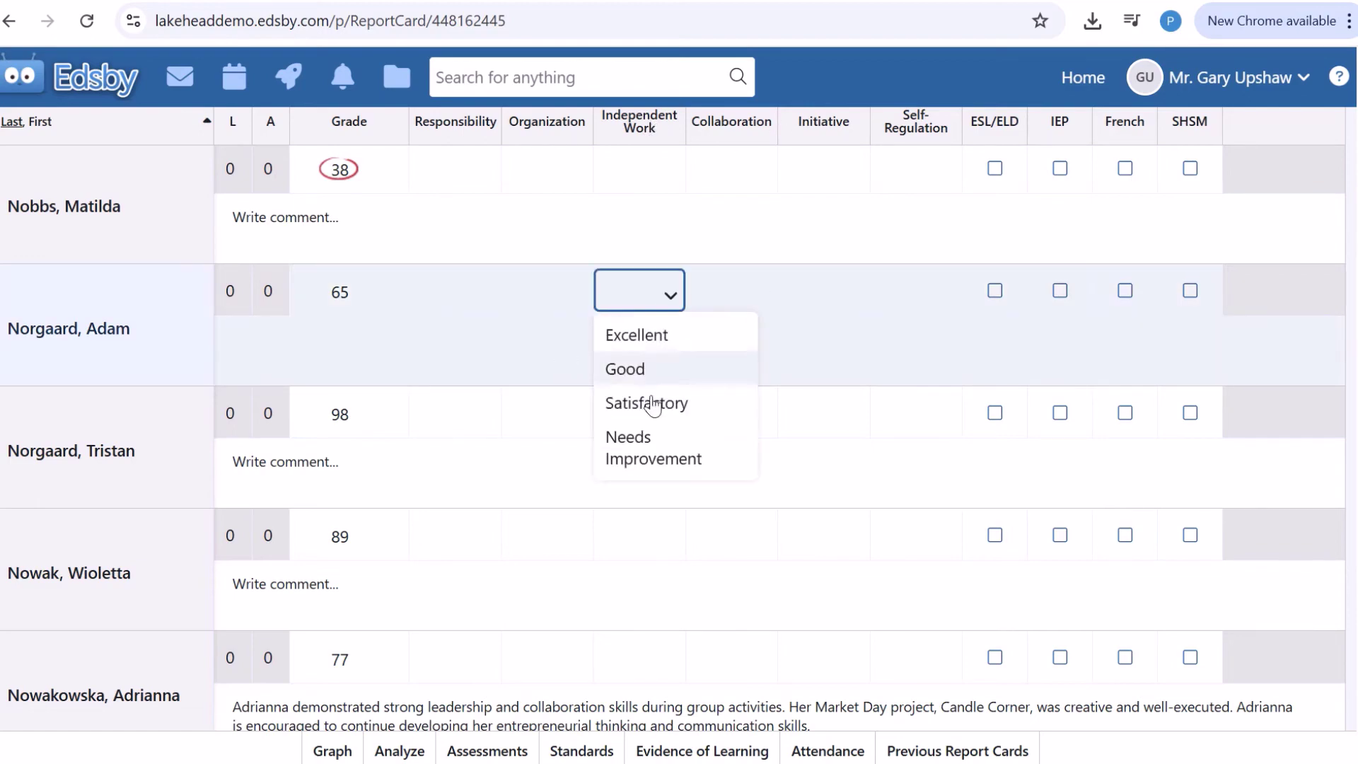
left_click(643, 405)
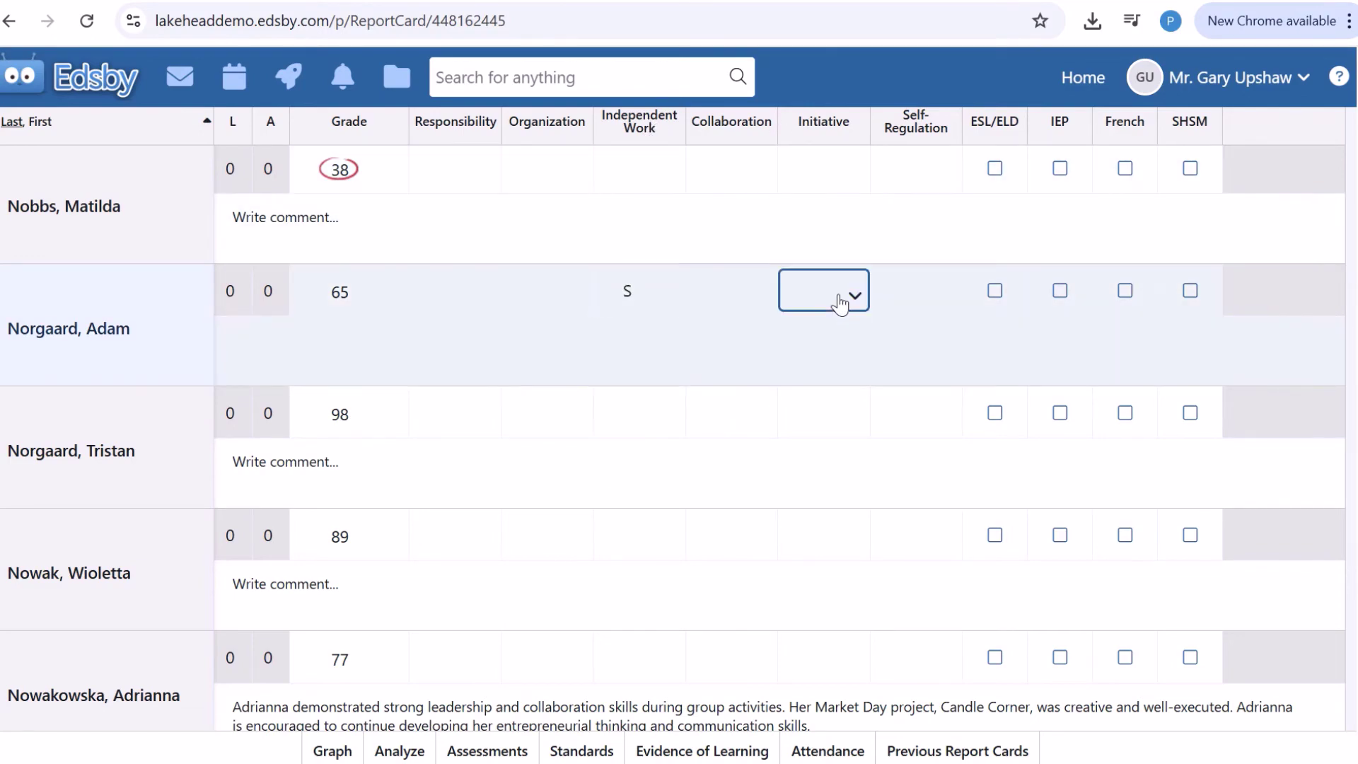
left_click(853, 295)
left_click(840, 405)
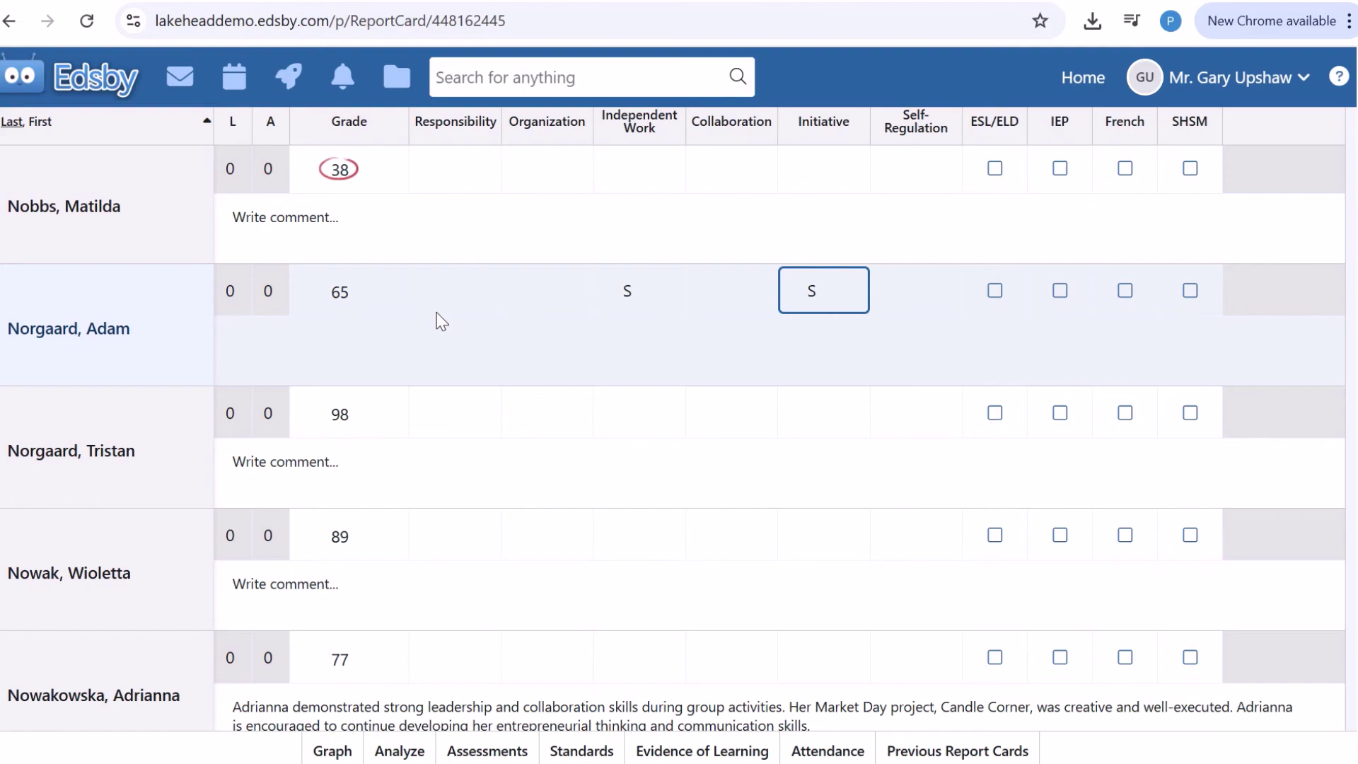
Step: Switch to M365 Copilot and begin a prompt requesting a comment for this student, performing at a level 2 with some issues with initiative
left_click(1052, 2)
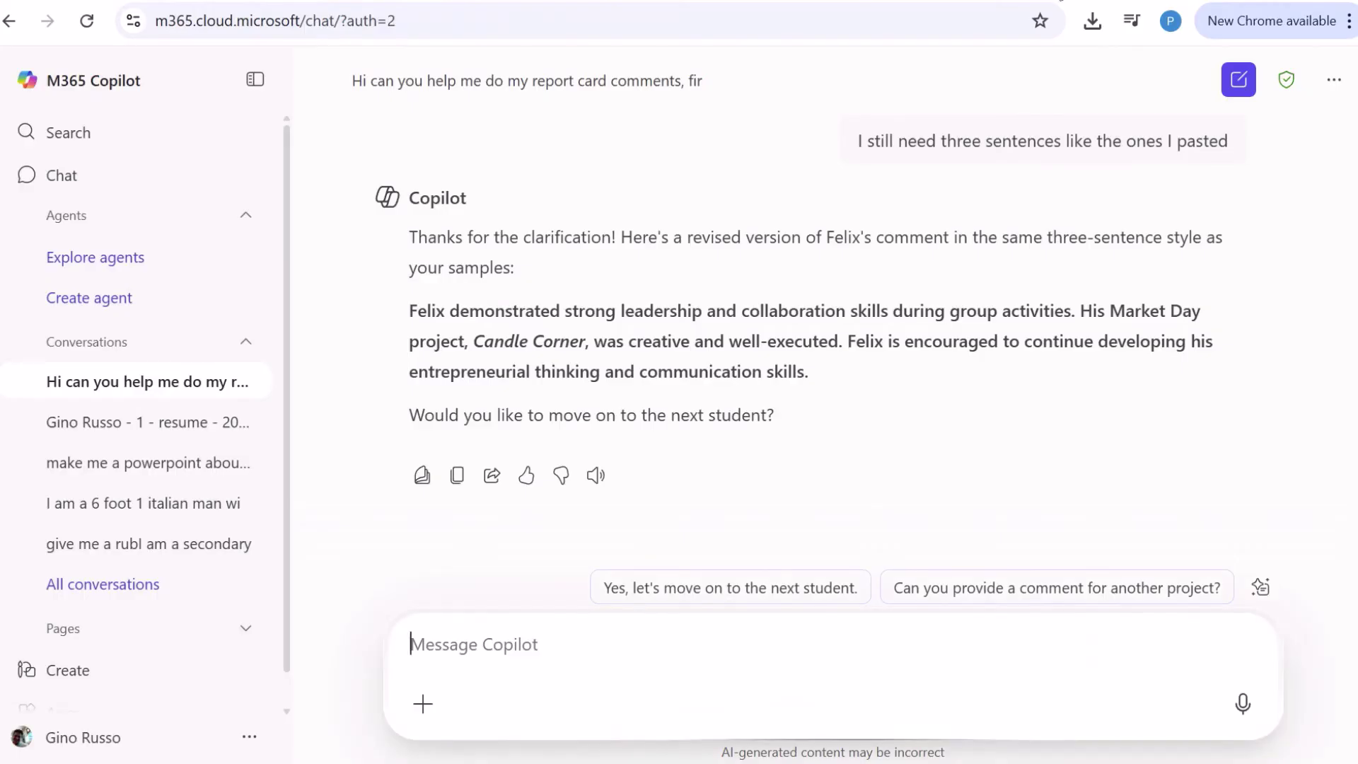
type("Now do o")
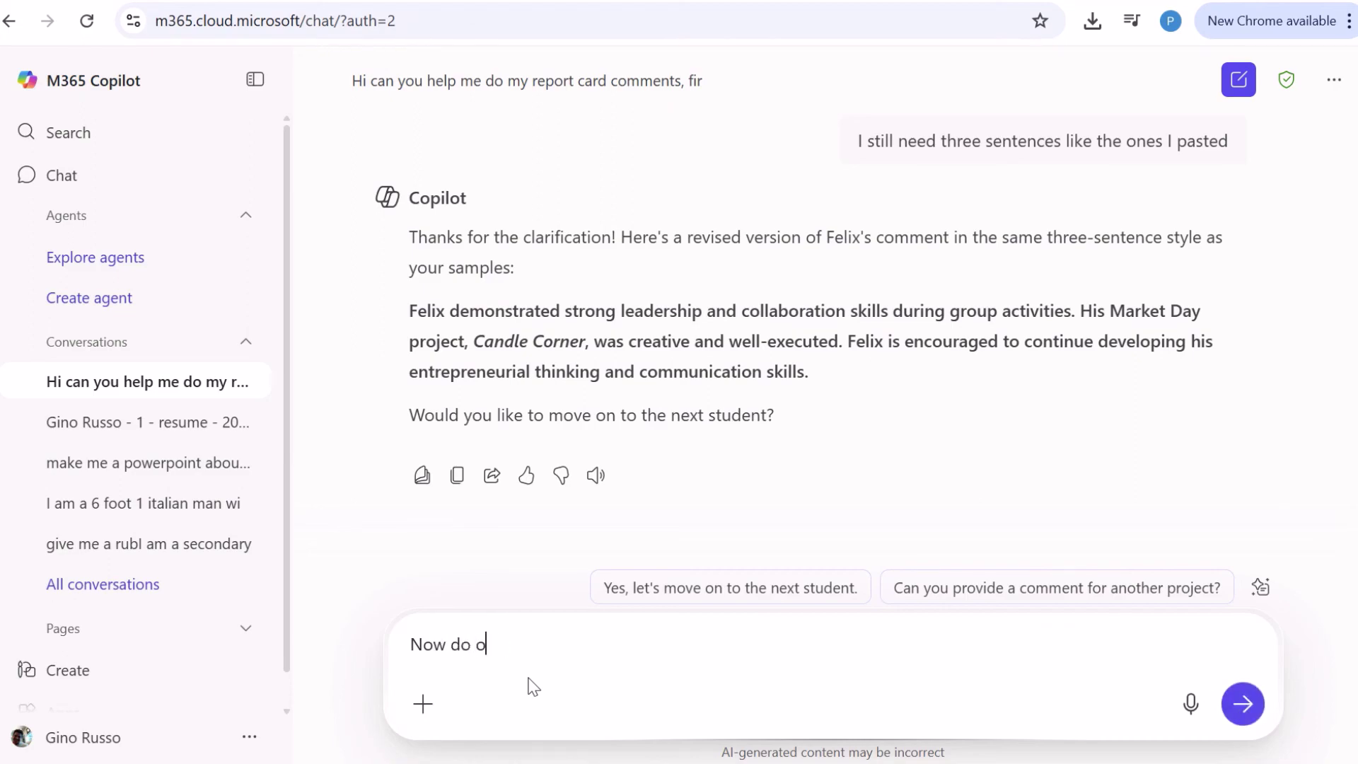
type("pne for Adam, who is")
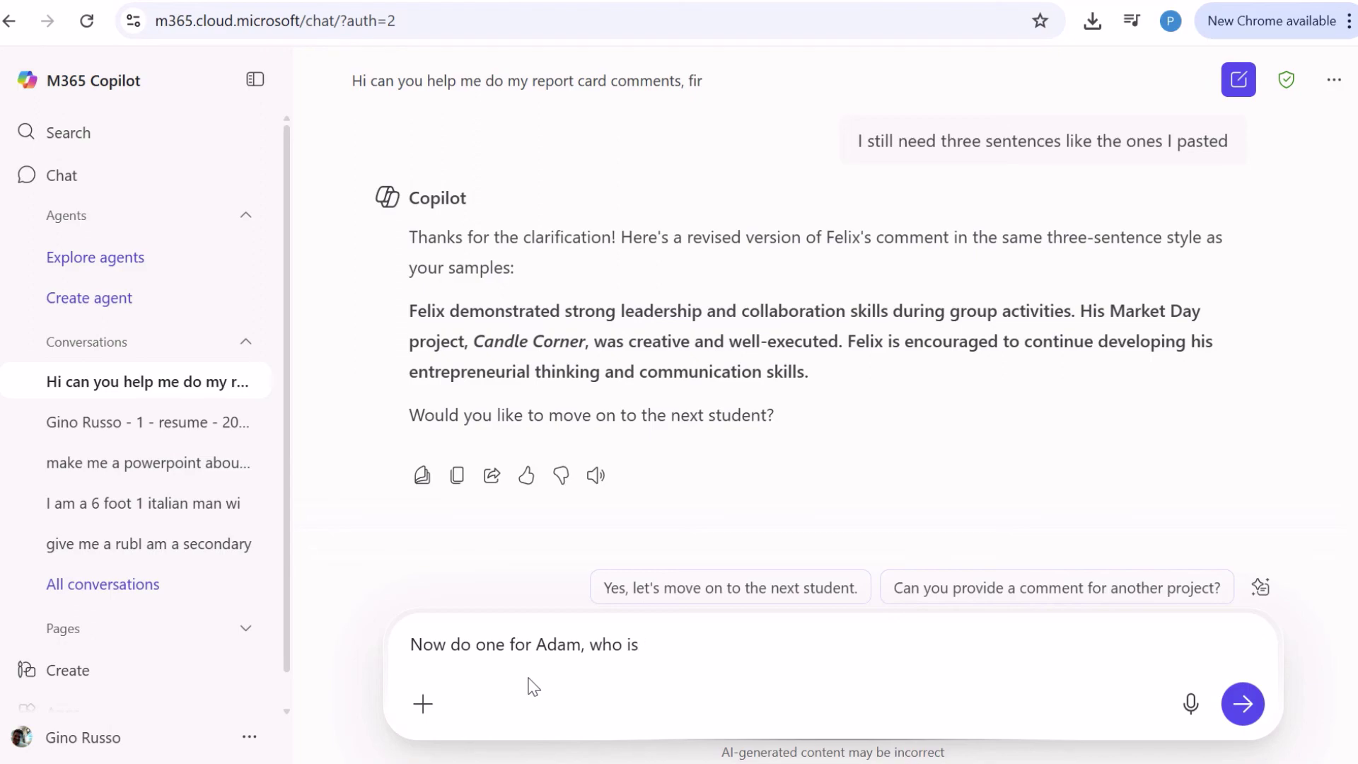
type(" performing at a level 2.  Ada")
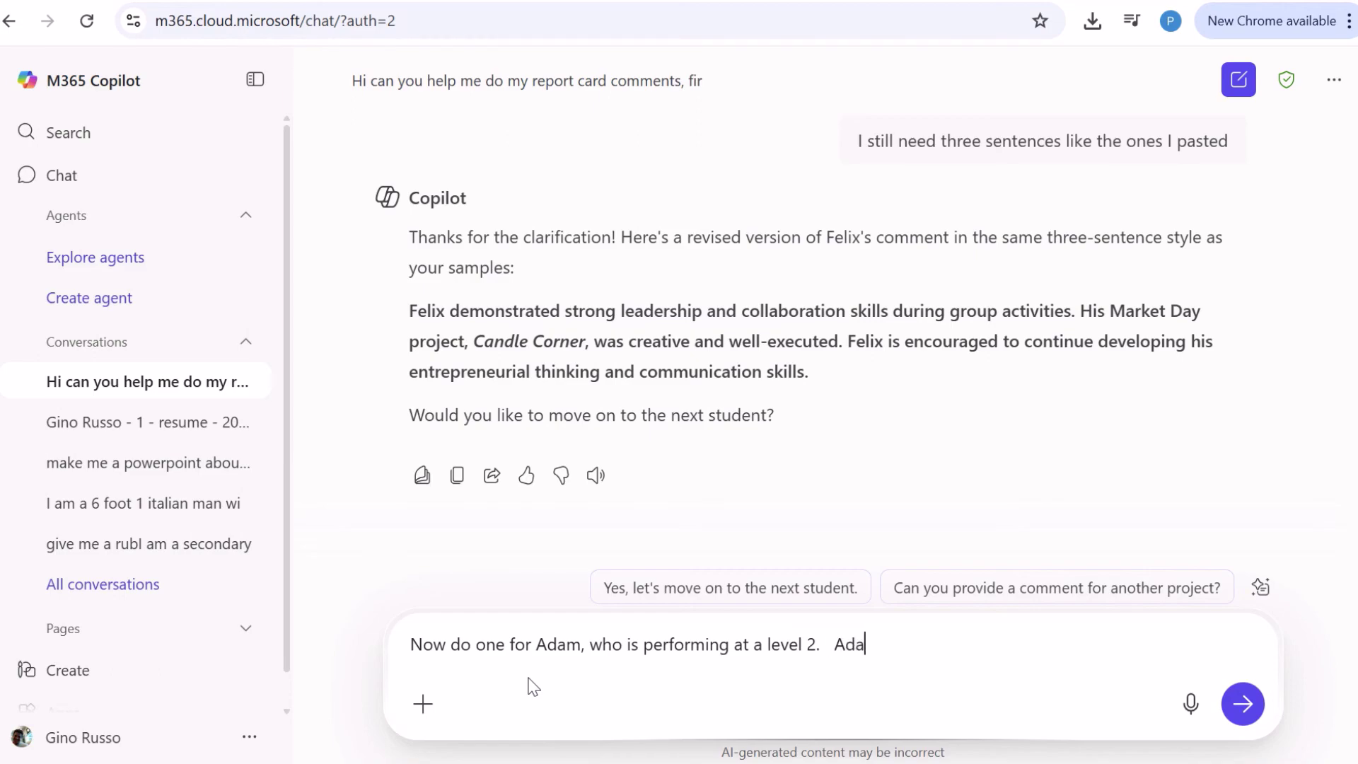
type("m had some issues")
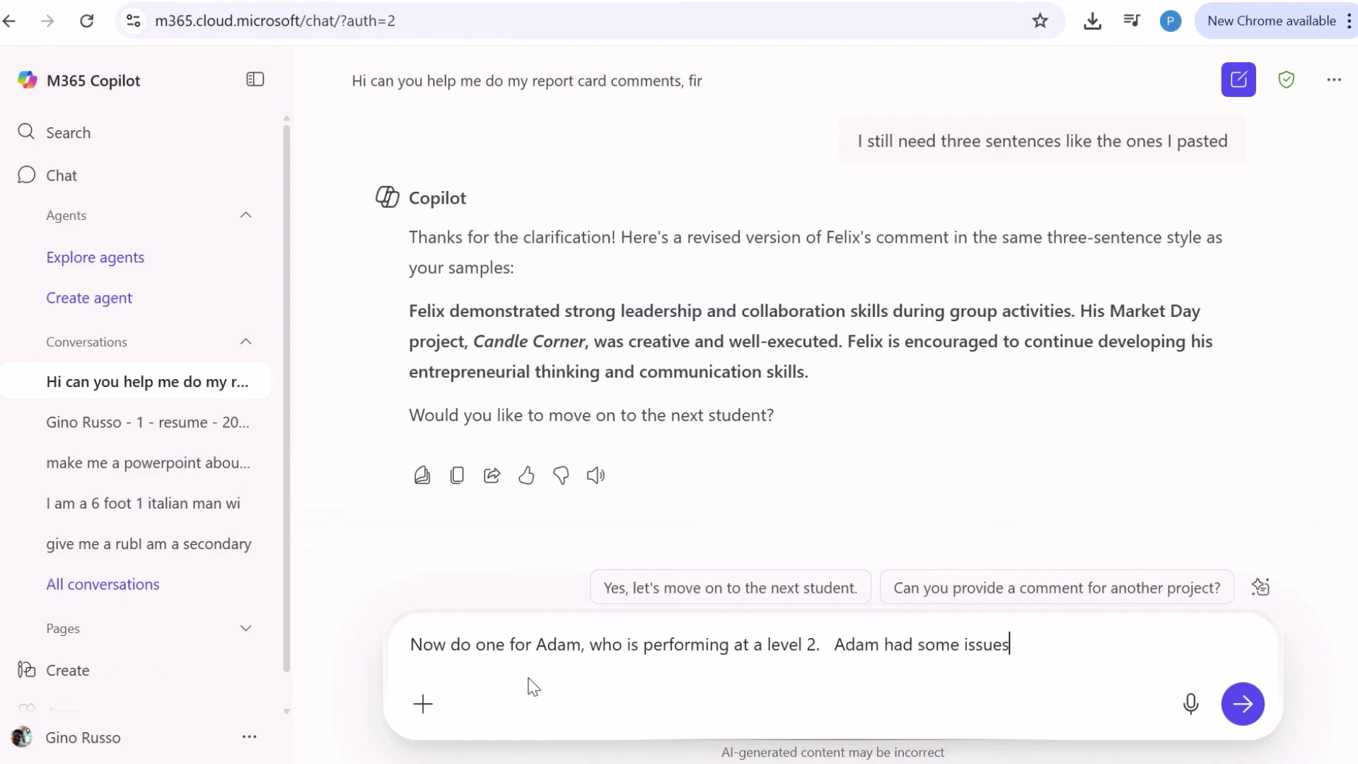
type(" with initiative")
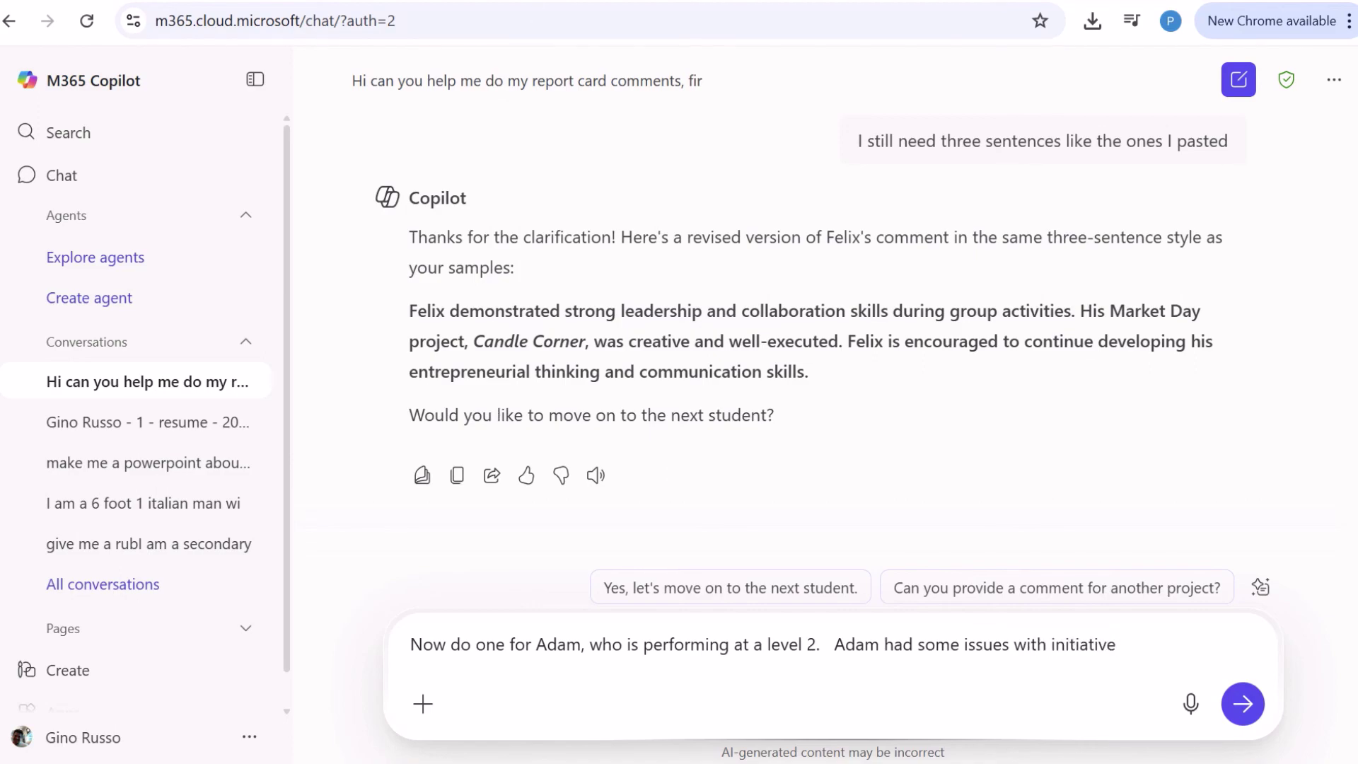
Step: Extend the Copilot prompt to say the student also had issues with independent work
left_click(1019, 2)
left_click(1038, 1)
type("ive, indepentt")
key("BackSpace")
type("dent work")
type(".  Adam")
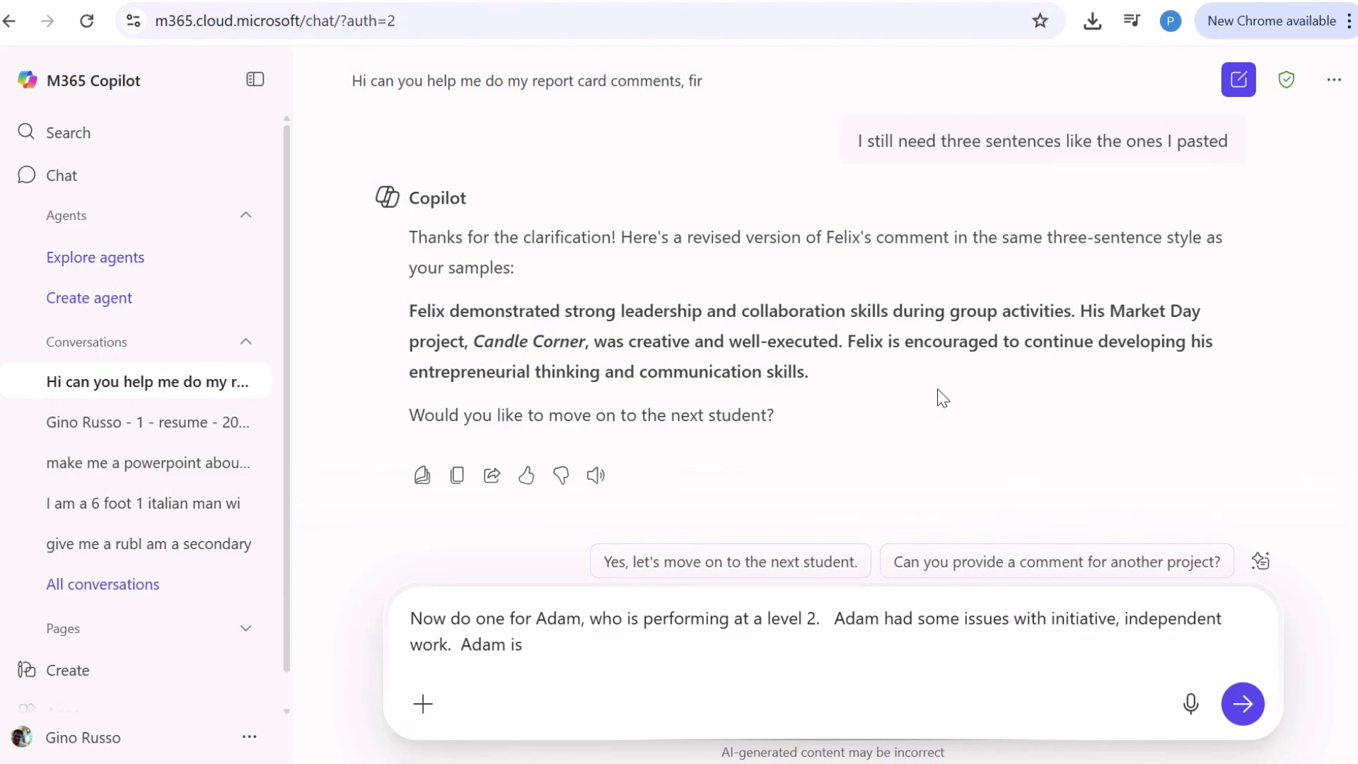
Step: Add that the student's market day business on fishing lures could have used more focus on branding and research strategies, and submit the prompt
key("BackSpace")
type("'s market day business on fish")
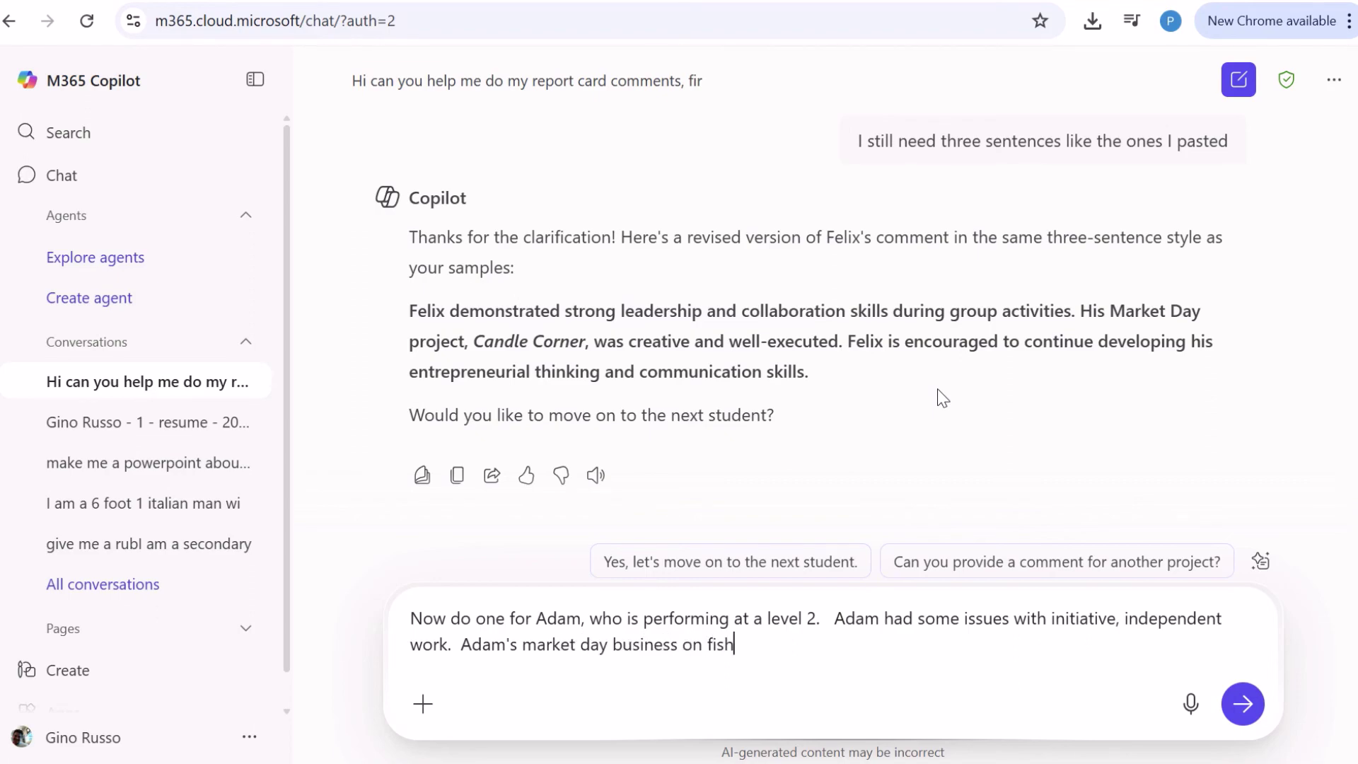
type("ing lures could have used ")
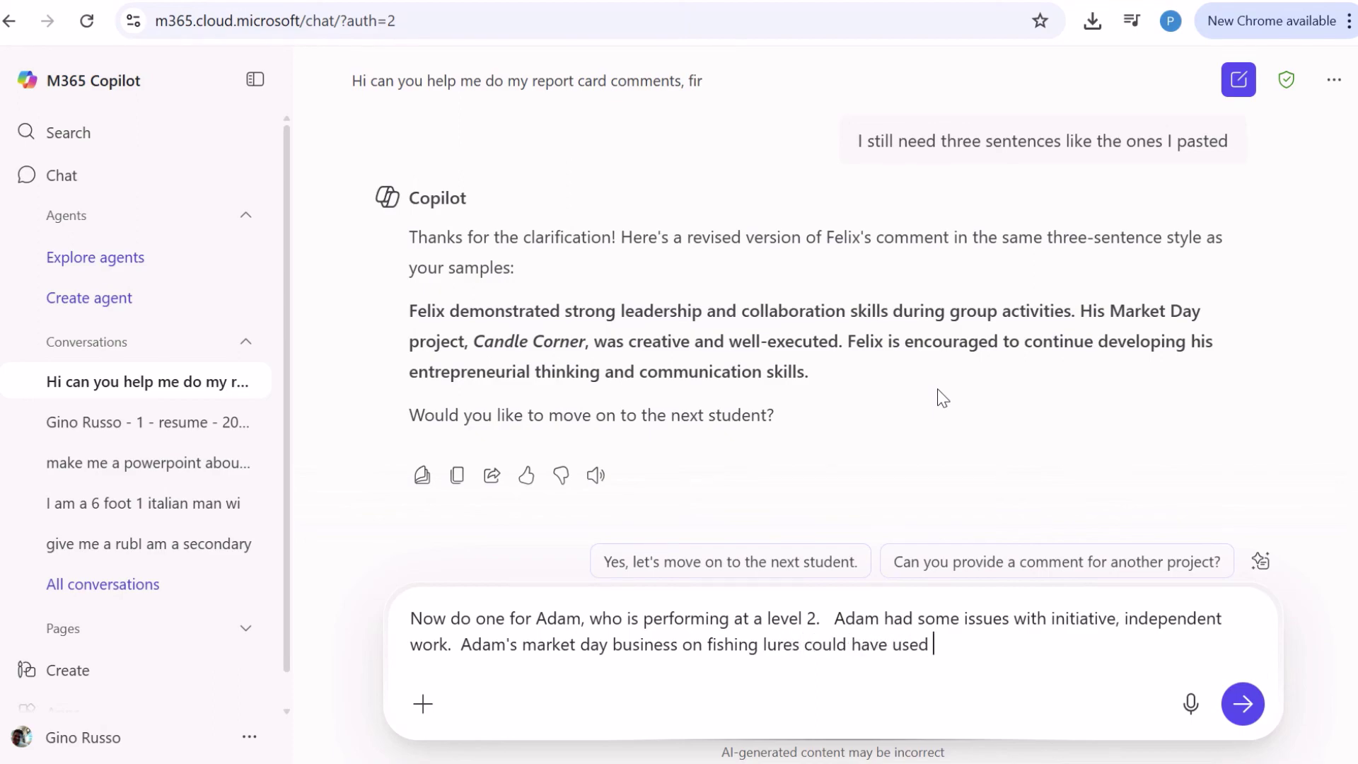
type("more focus on b")
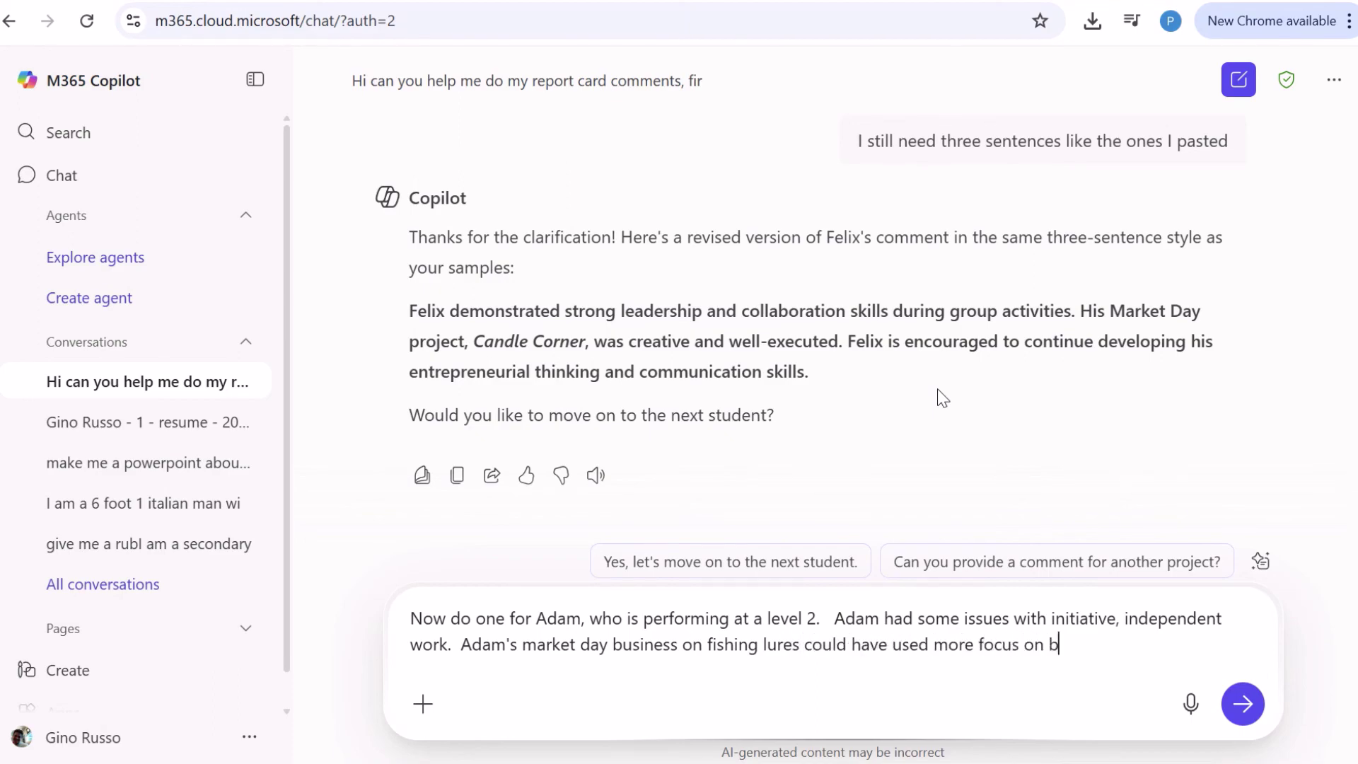
type("randing and research strate")
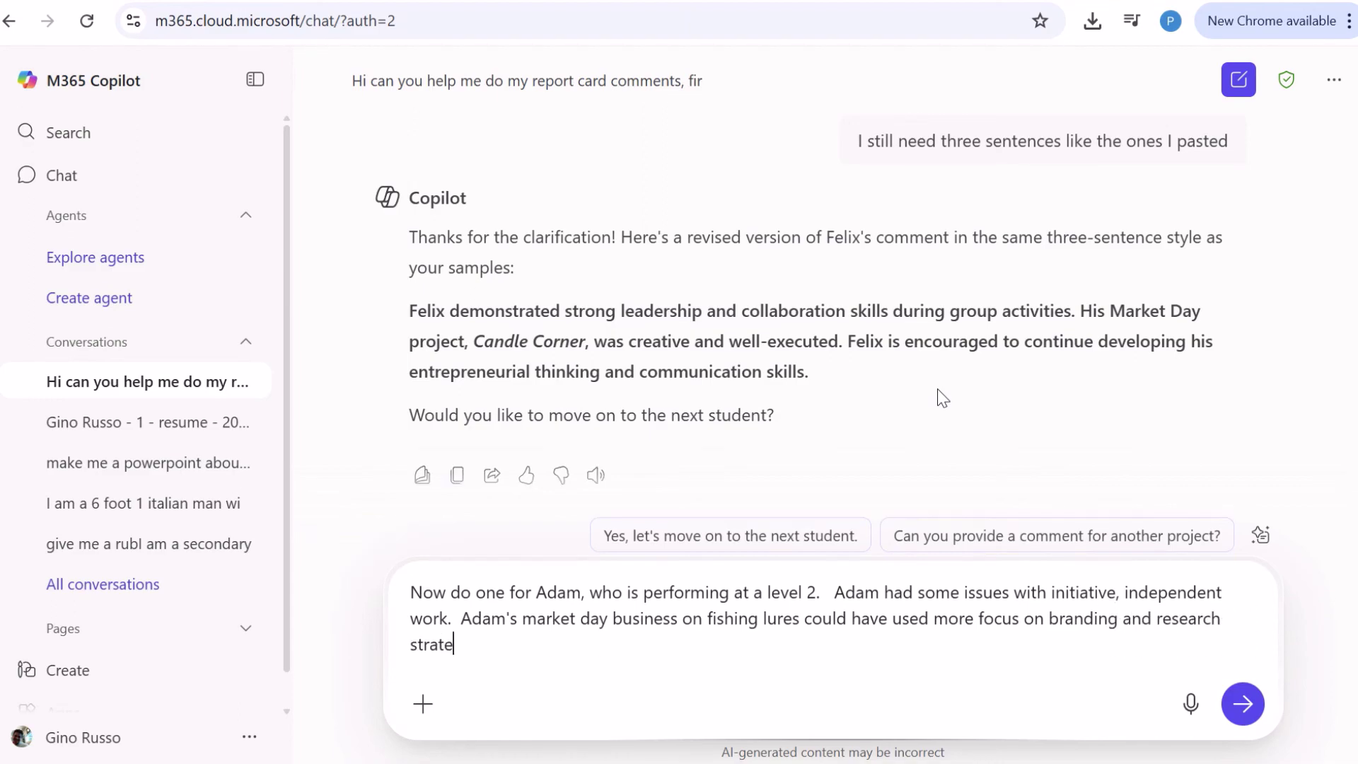
type("gies/")
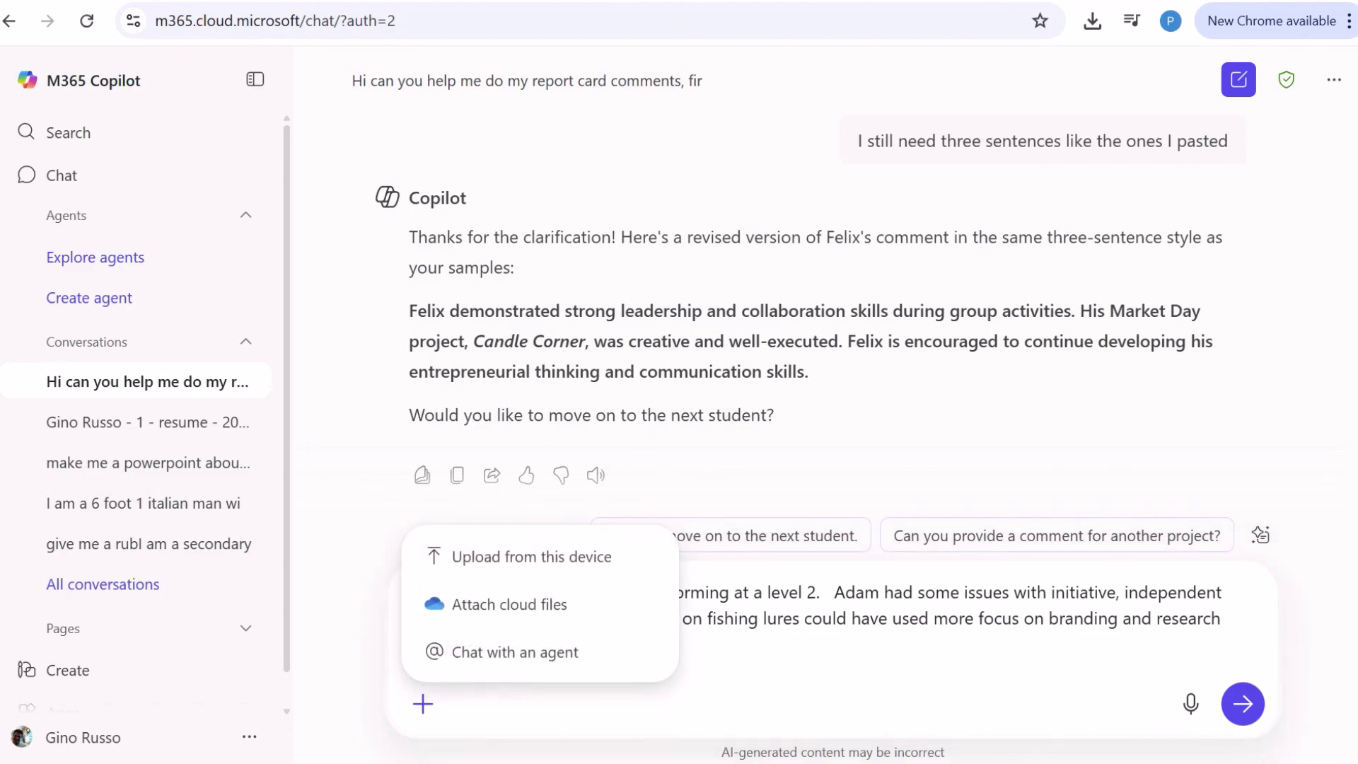
left_click(795, 402)
left_click(605, 709)
left_click(571, 645)
key("Return")
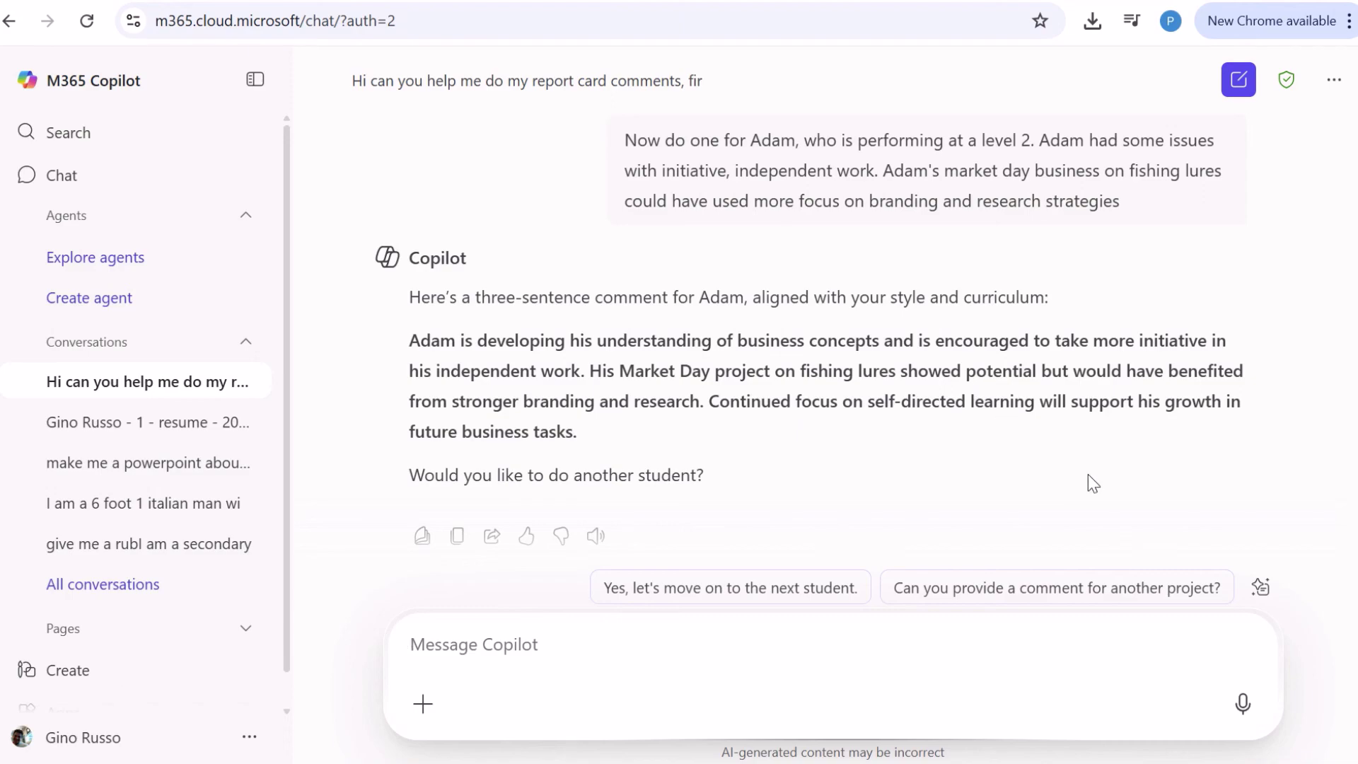
Step: Copy Copilot's three-sentence comment into the Edsby comment box of the student graded 65 who has Independent Work and Initiative set
left_click_drag(624, 453, 409, 362)
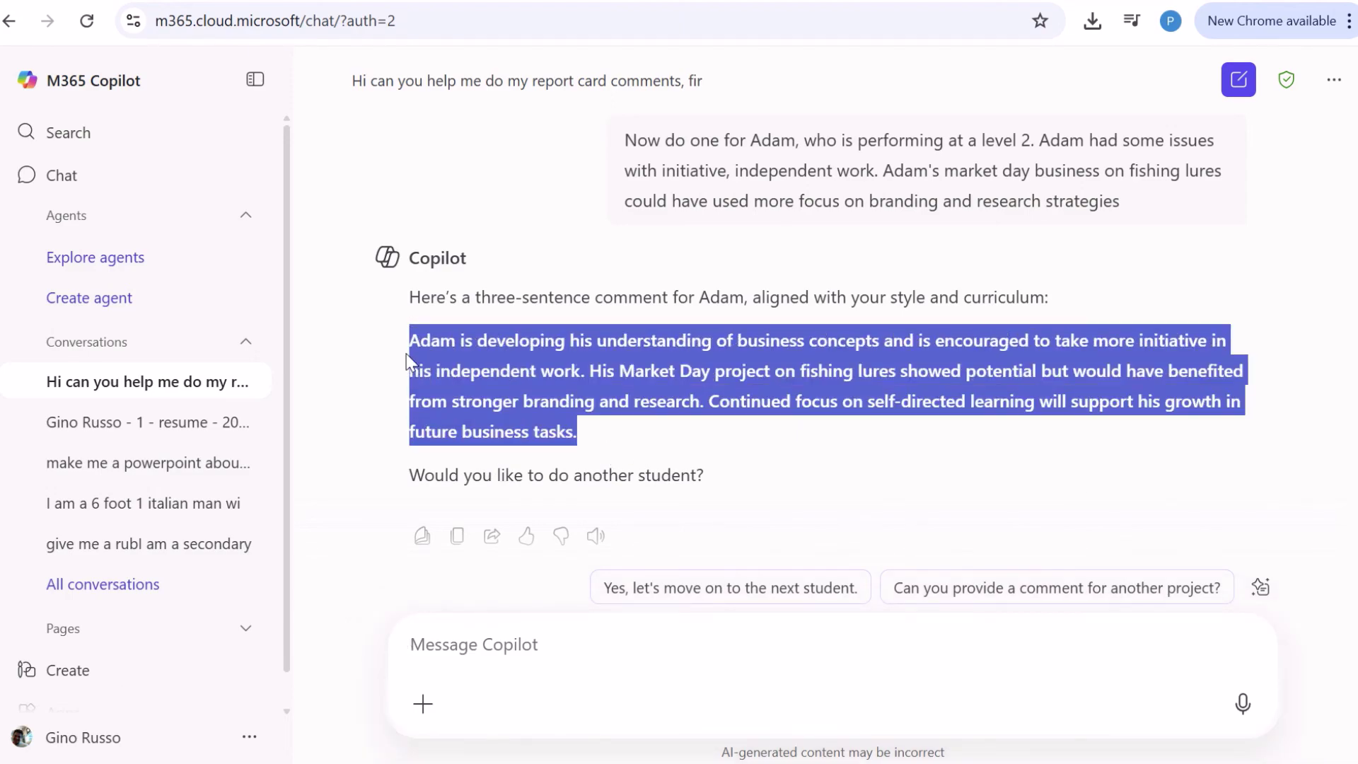
right_click(477, 361)
left_click(592, 384)
key("alt+Tab")
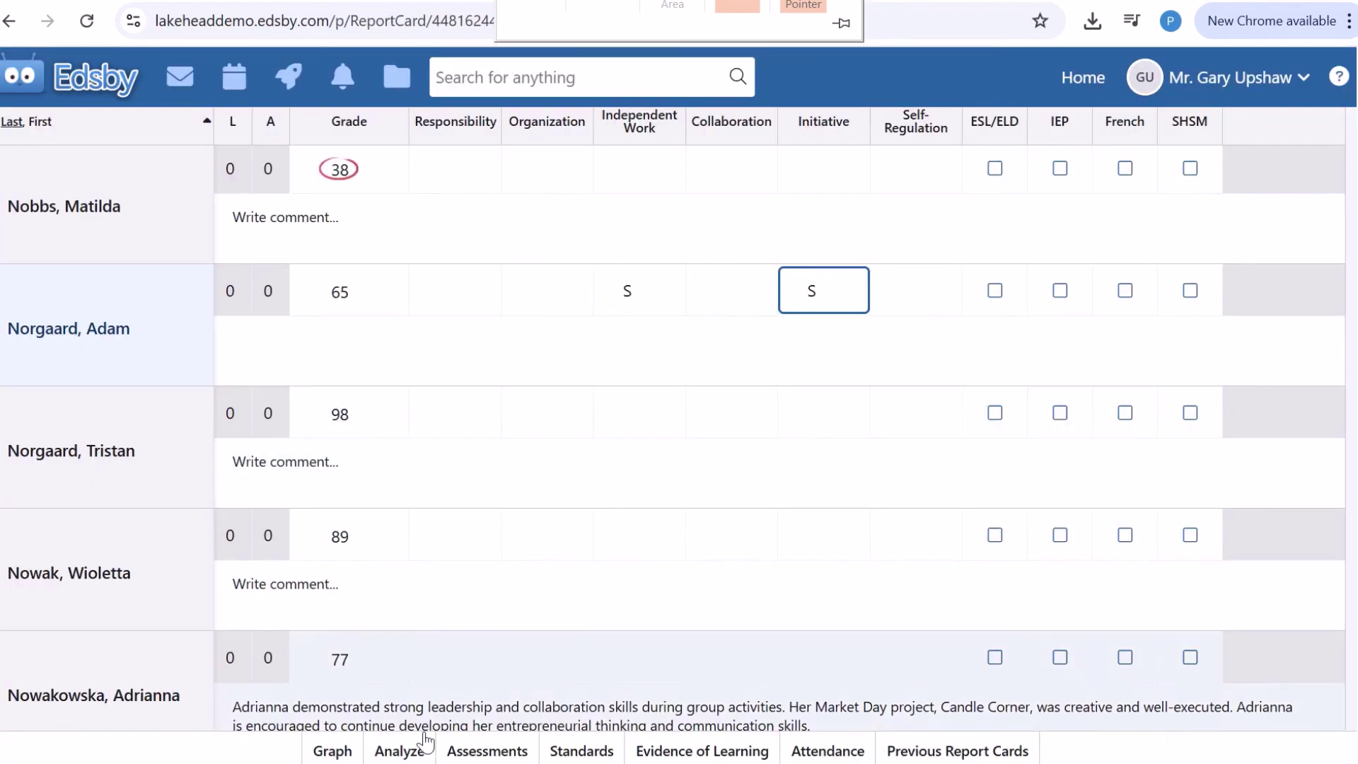
left_click(373, 331)
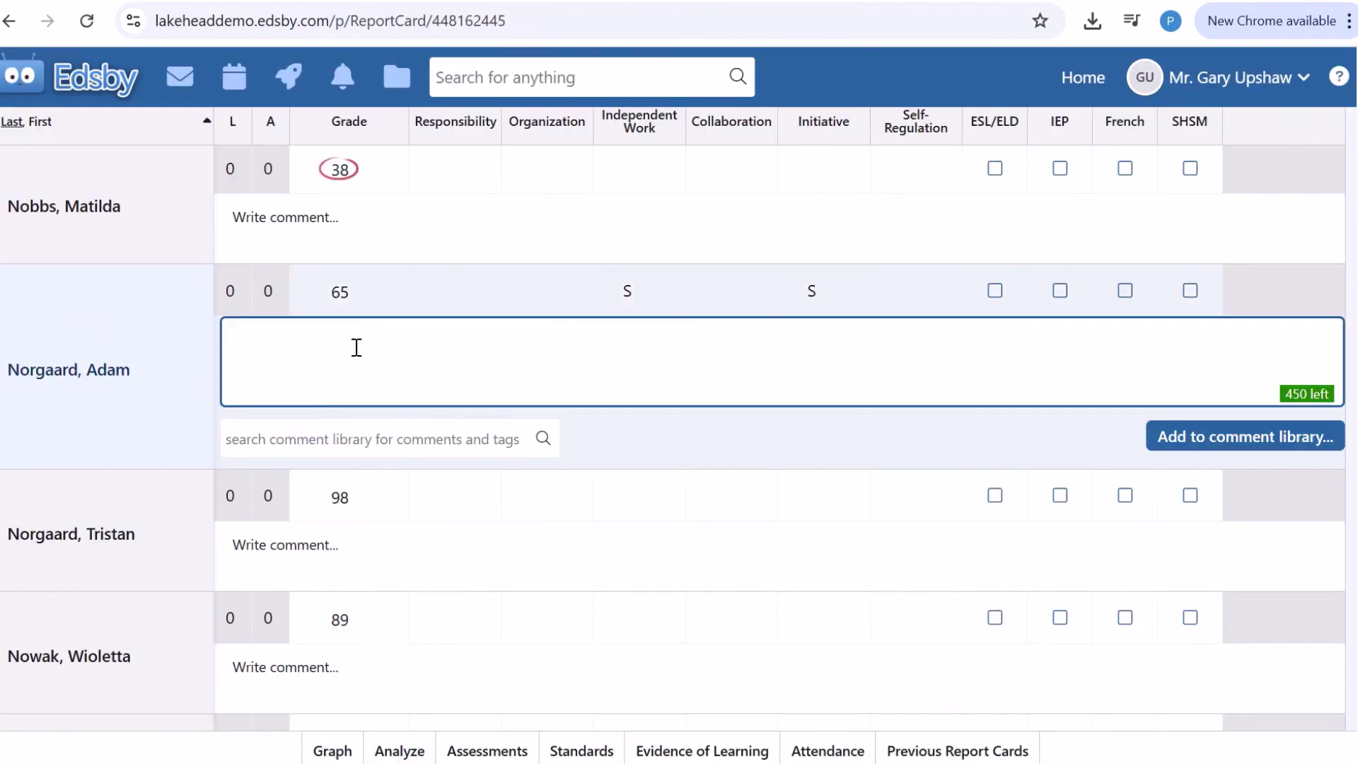
key("ctrl+v")
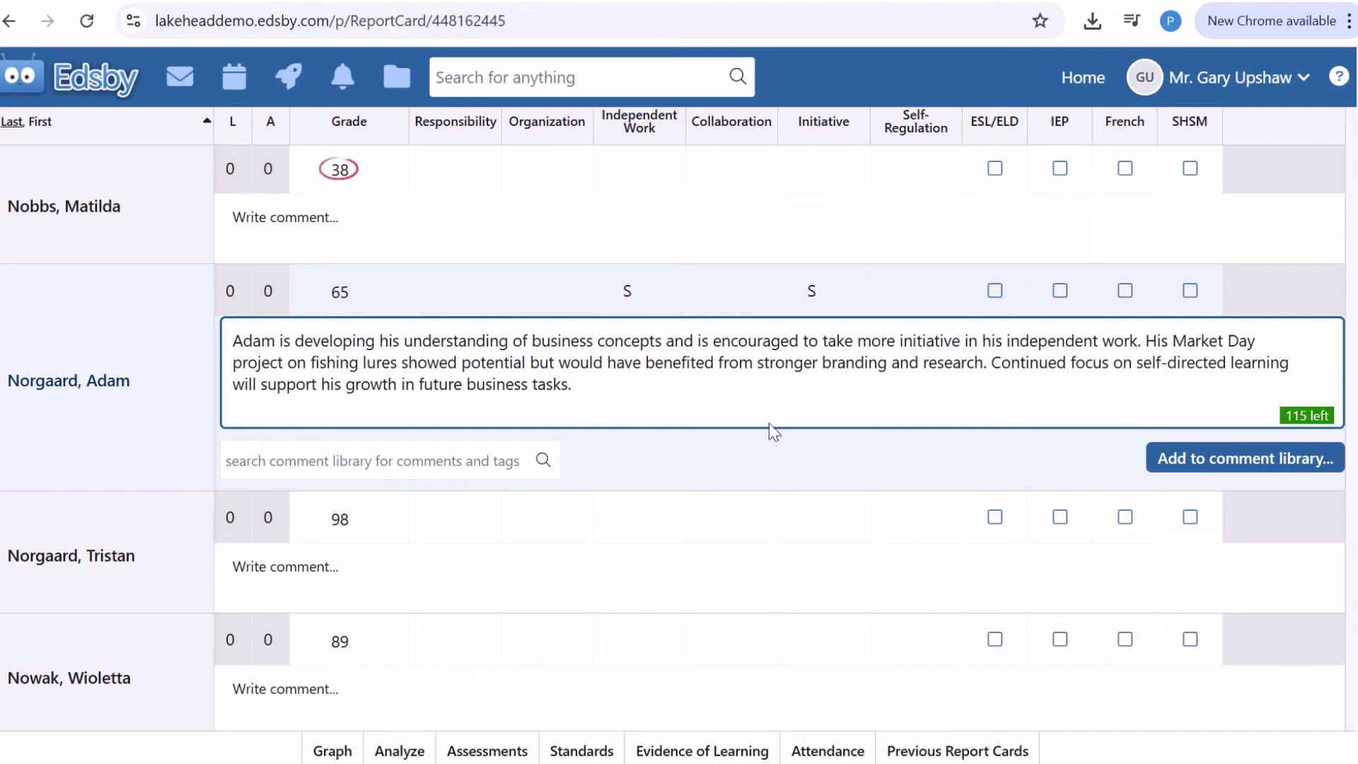
Step: Bulk-fill the fishing lures comment for the student graded 66, allowing cell contents to be replaced, and close the fill dialog
scroll(586, 385, "up", 10)
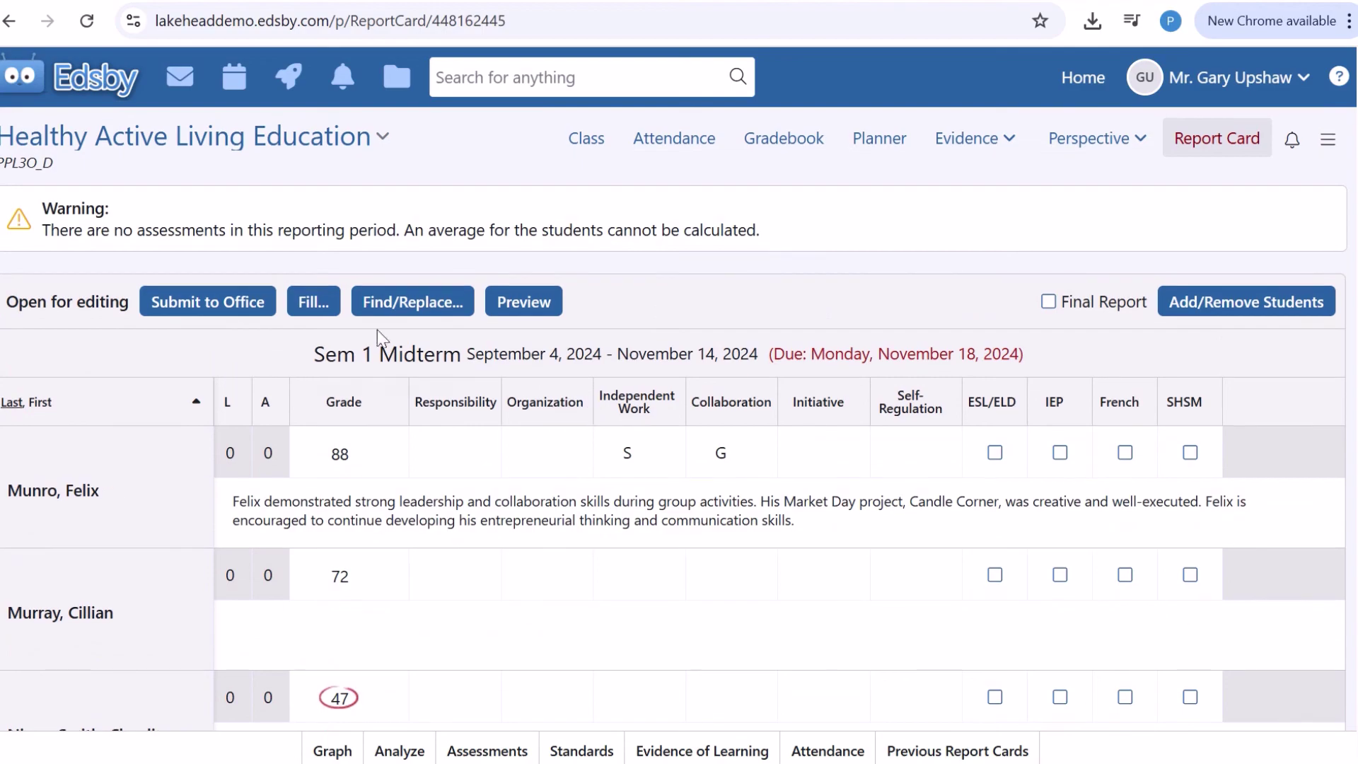
left_click(314, 302)
scroll(800, 456, "down", 5)
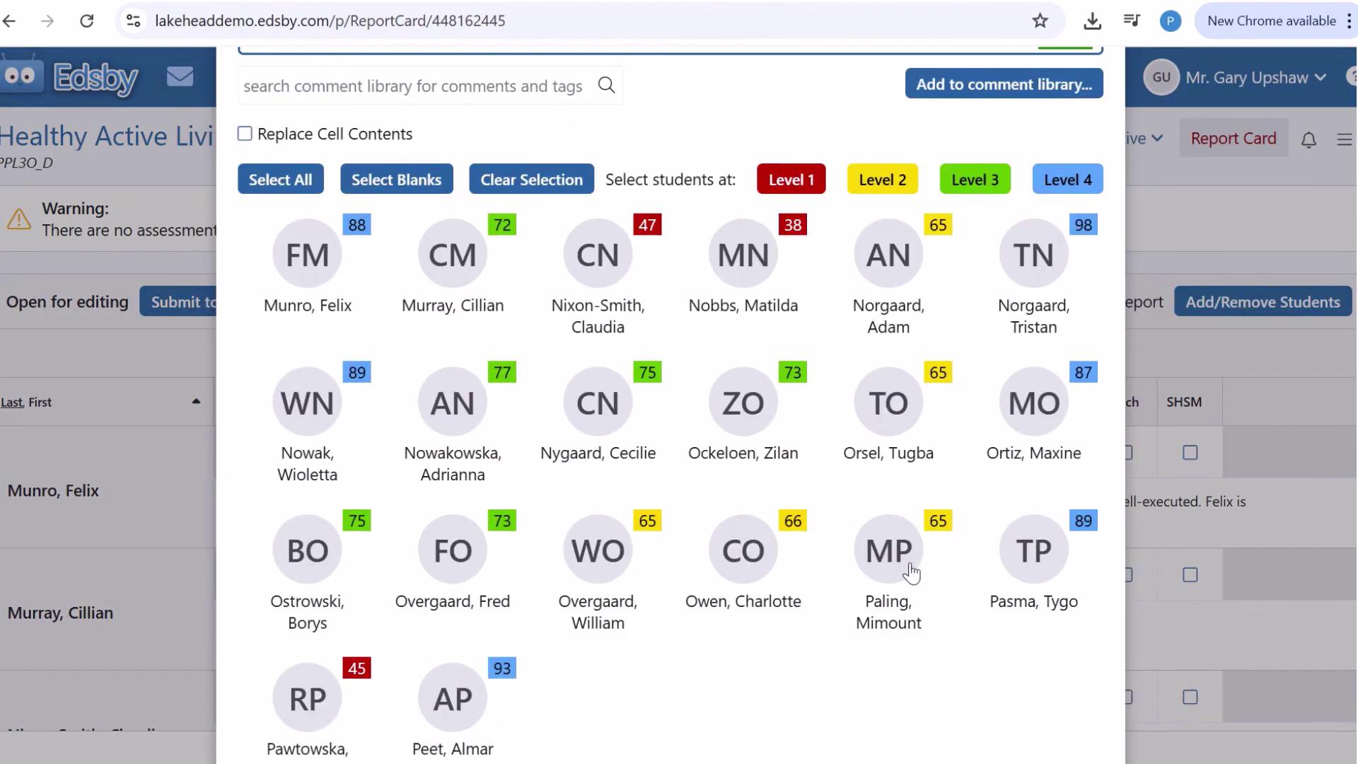
left_click(733, 551)
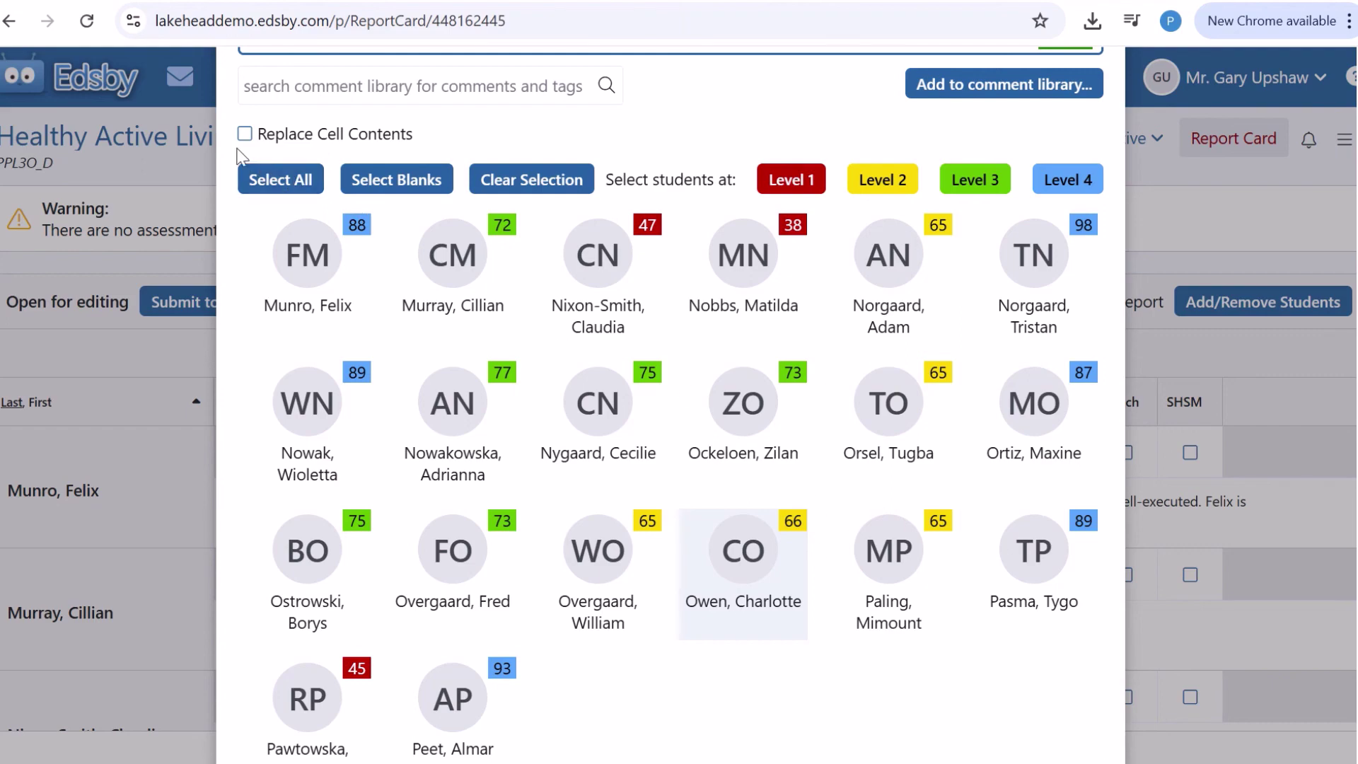
left_click(259, 144)
scroll(1111, 438, "down", 3)
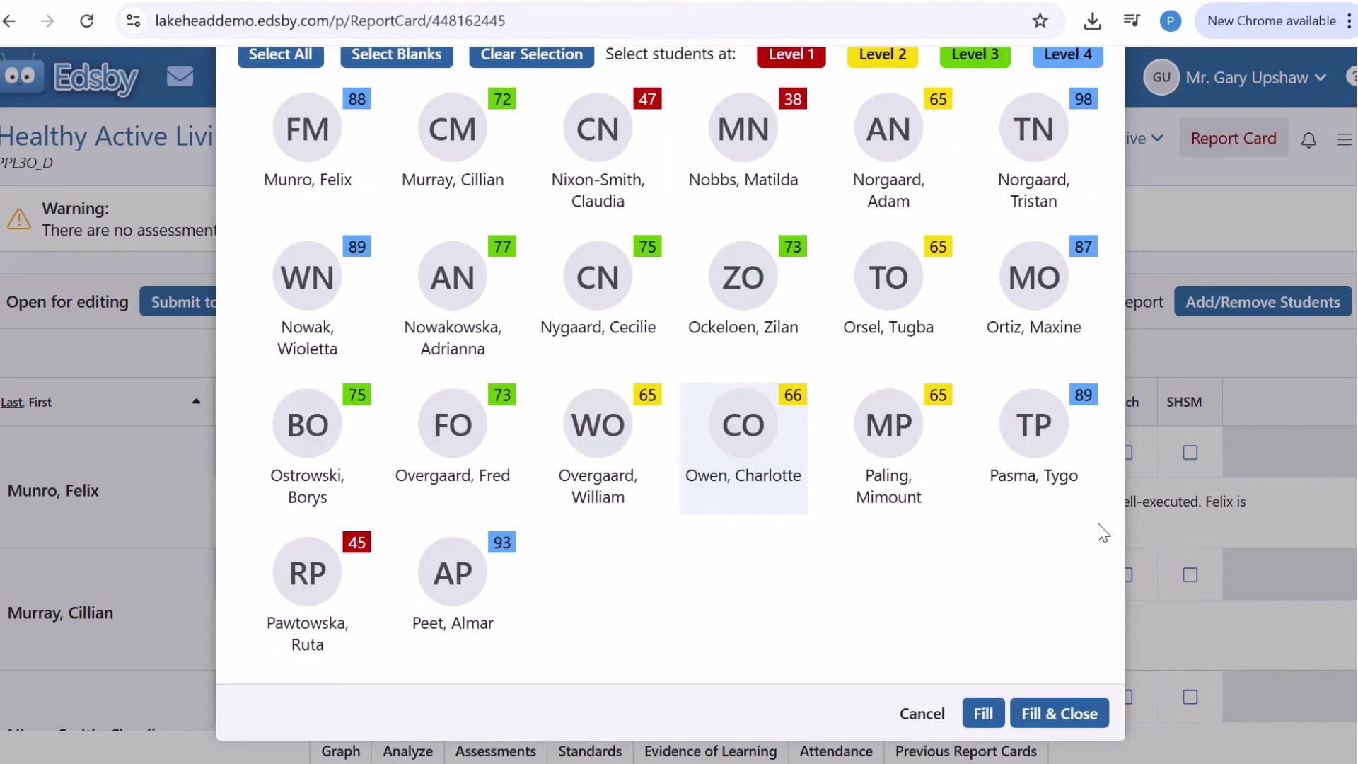
left_click(1064, 733)
Step: Review the filled comment of the student graded 66, highlighting its "fishing lures" project name, and return to the start of the report card
scroll(498, 544, "down", 5)
scroll(498, 545, "down", 12)
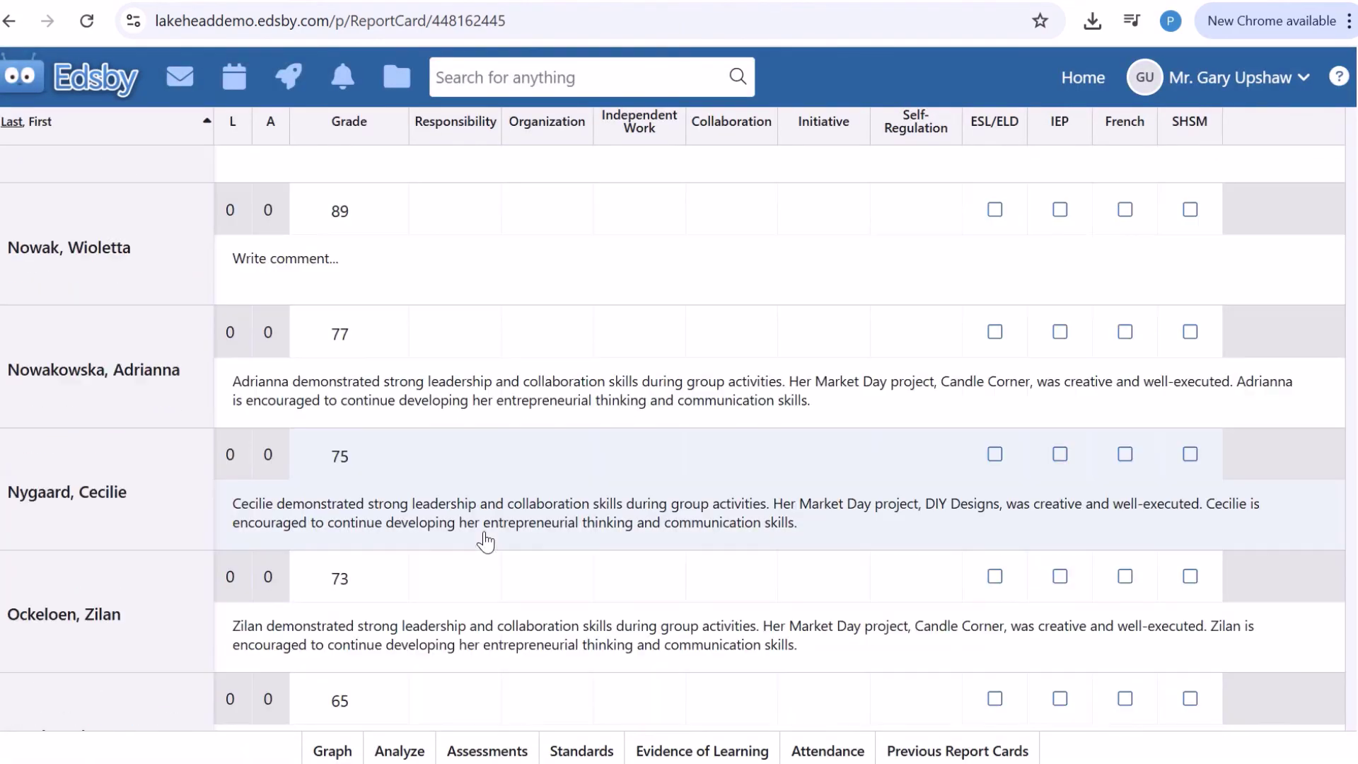
scroll(349, 561, "down", 5)
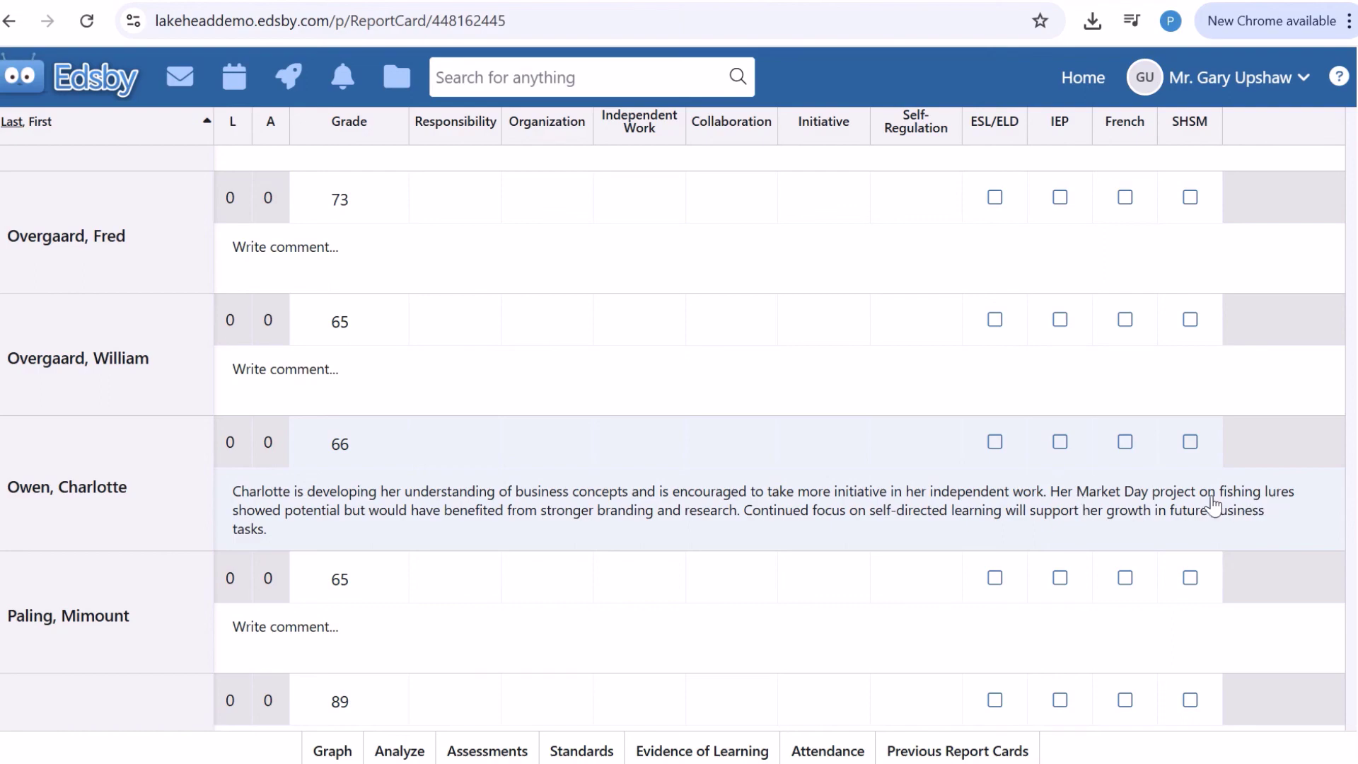
left_click(1301, 495)
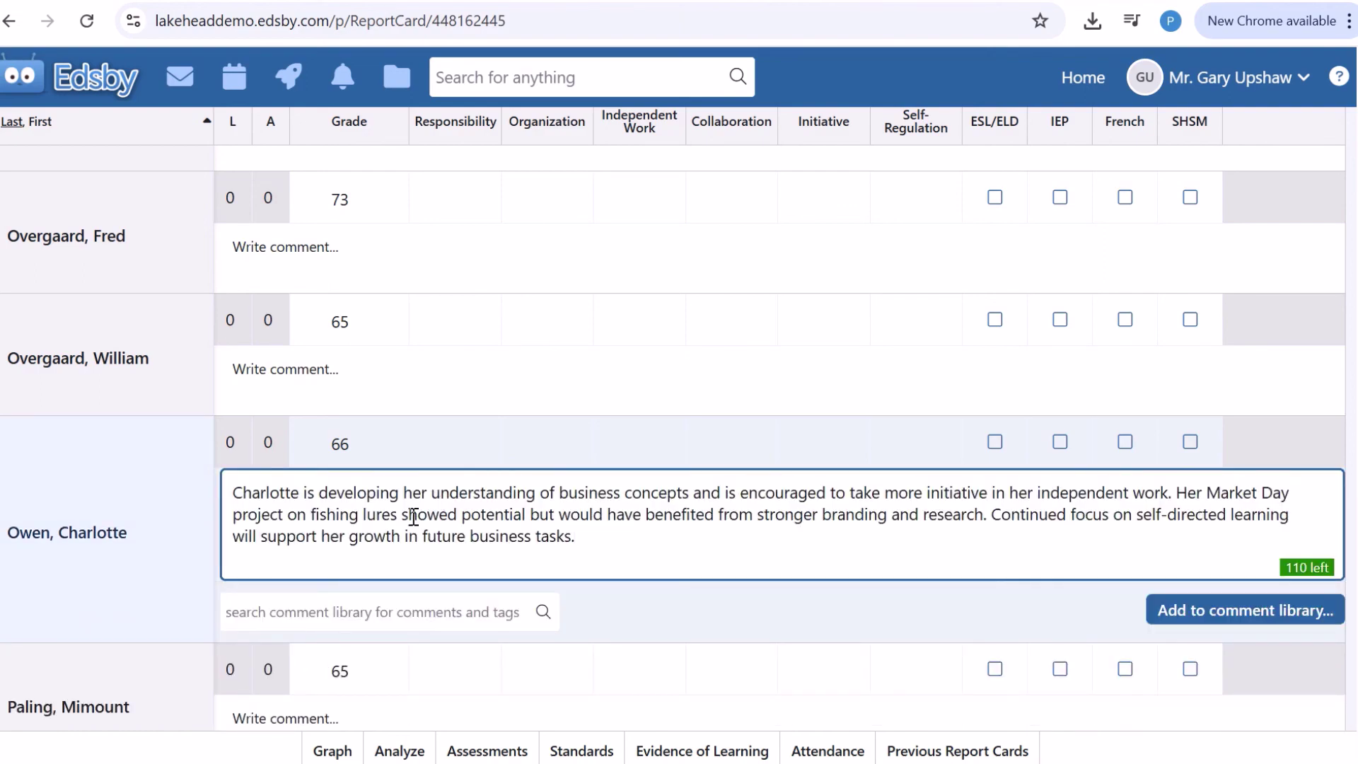
left_click_drag(390, 515, 310, 515)
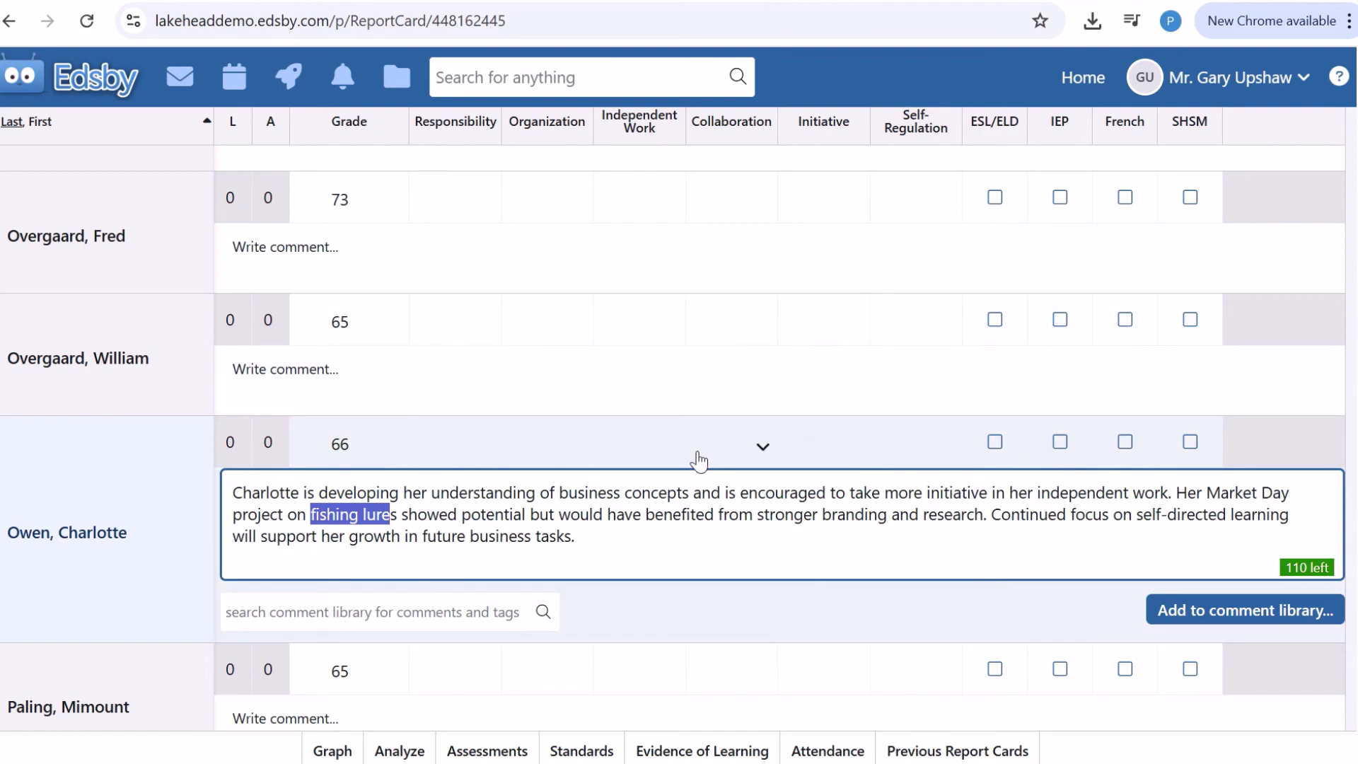
scroll(697, 479, "down", 5)
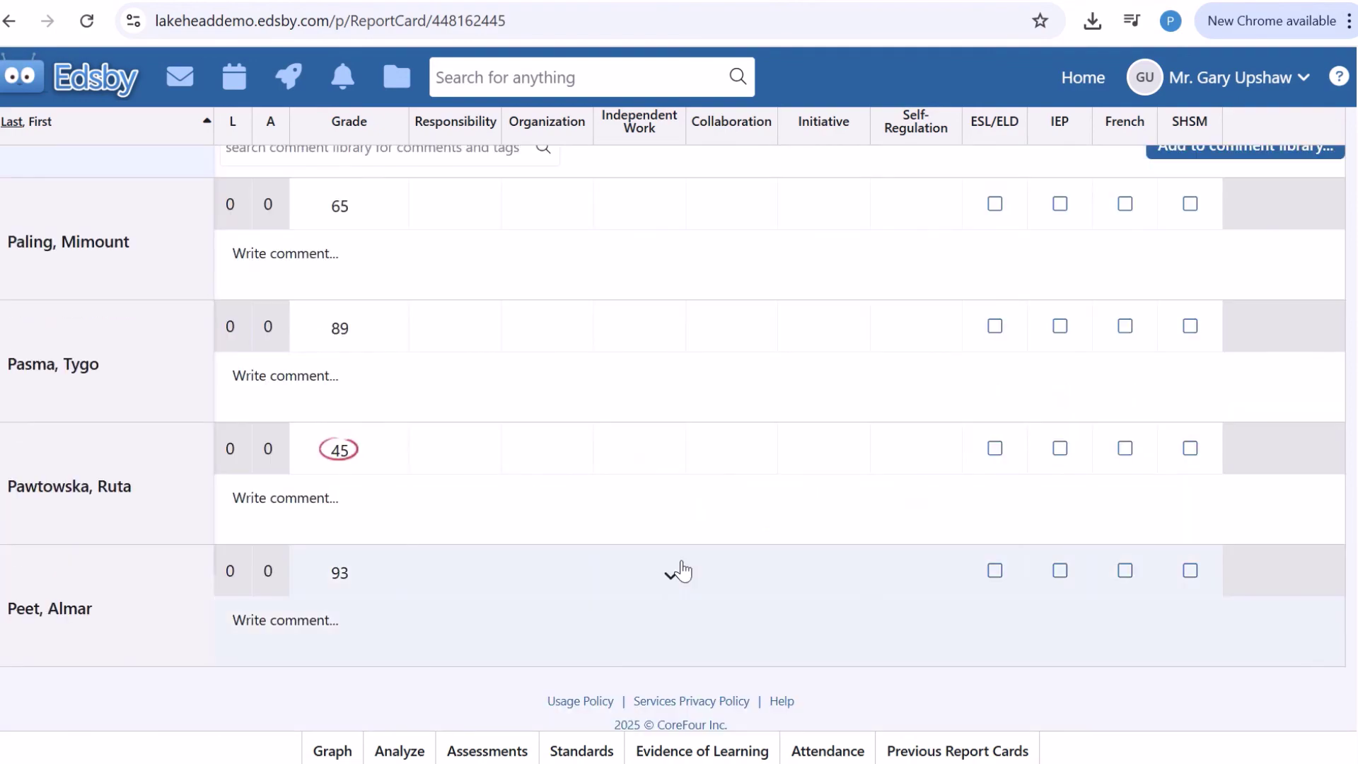
scroll(682, 570, "up", 15)
scroll(683, 571, "up", 8)
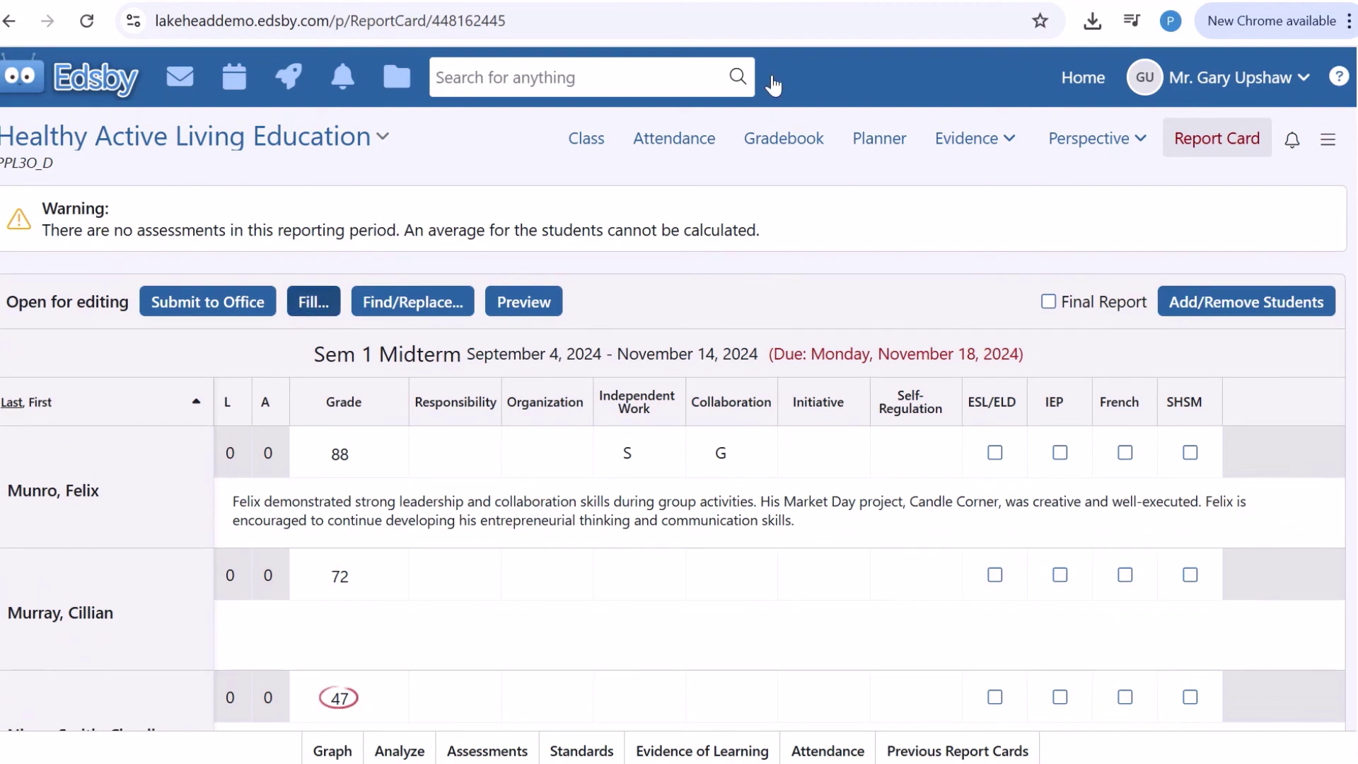